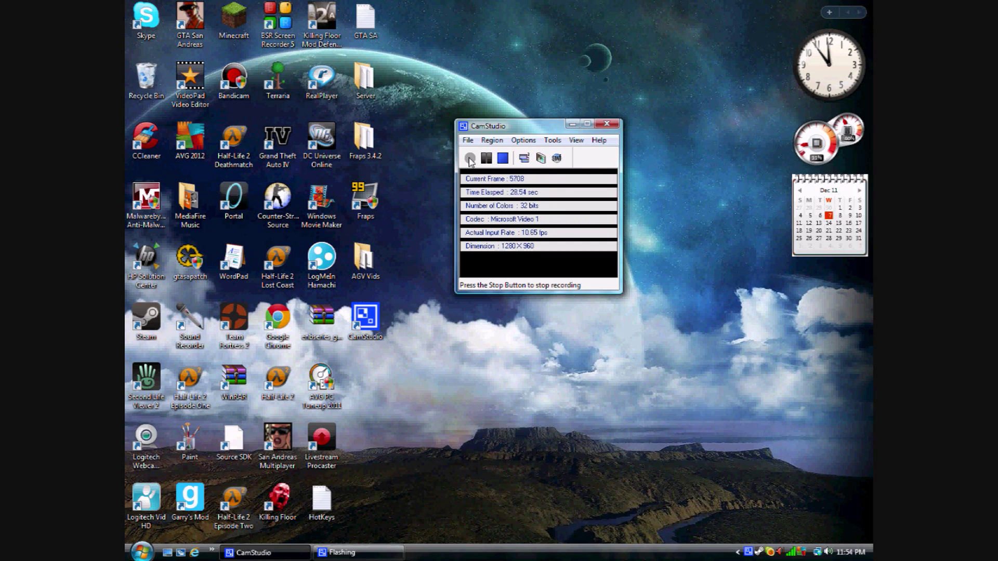
Minimize the CamStudio window and switch to Google Chrome
left_click(572, 124)
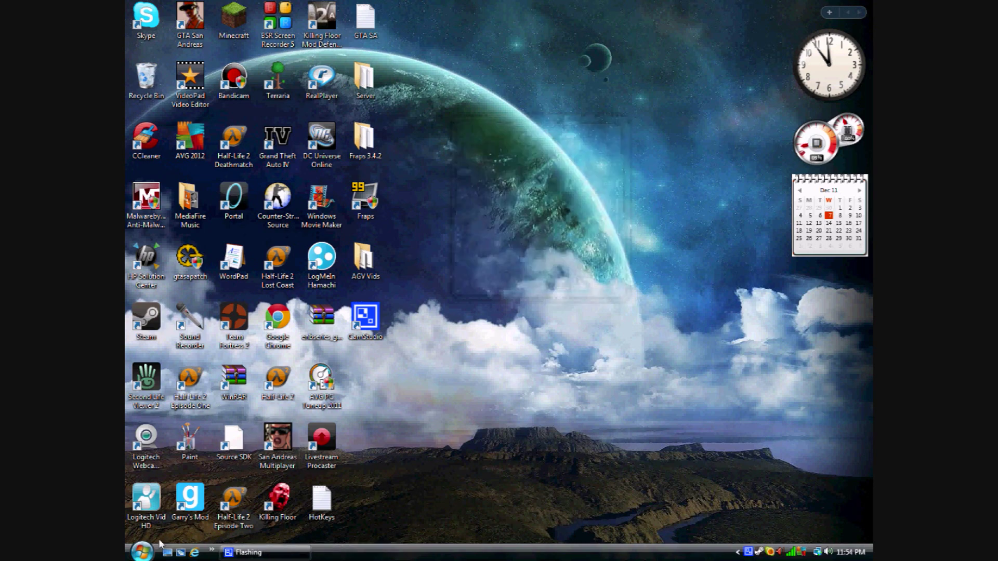
left_click(212, 552)
left_click(245, 512)
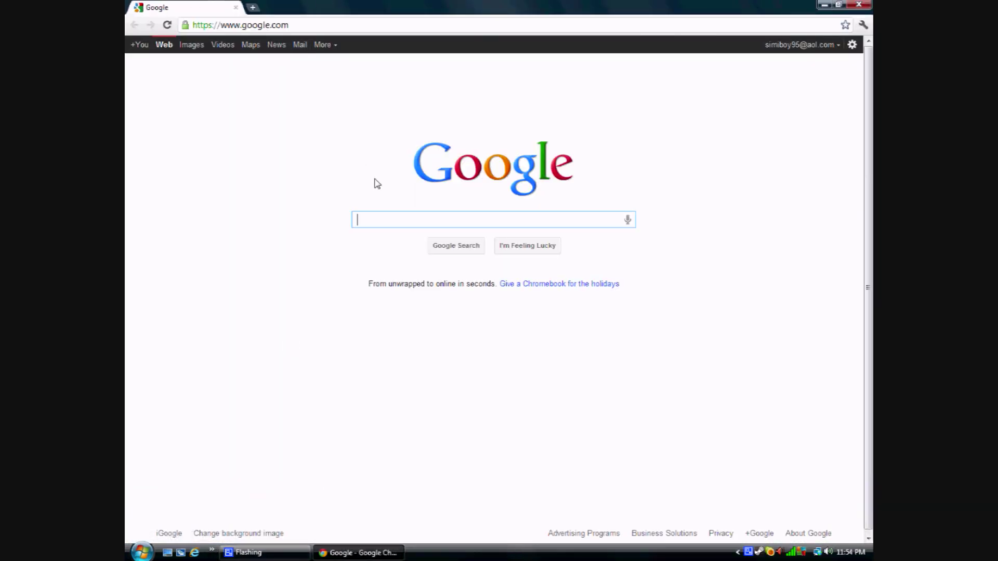
Search Google for garrysmod.org and open the "garrysmod.org - Garry's Mod Related Files!" result
type("garrysmod.")
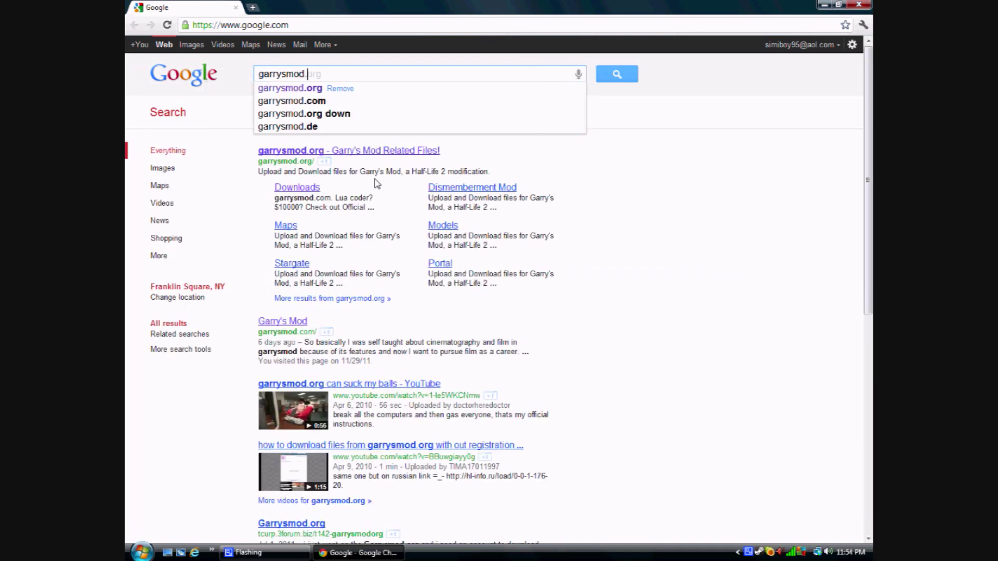
type("org")
key("Return")
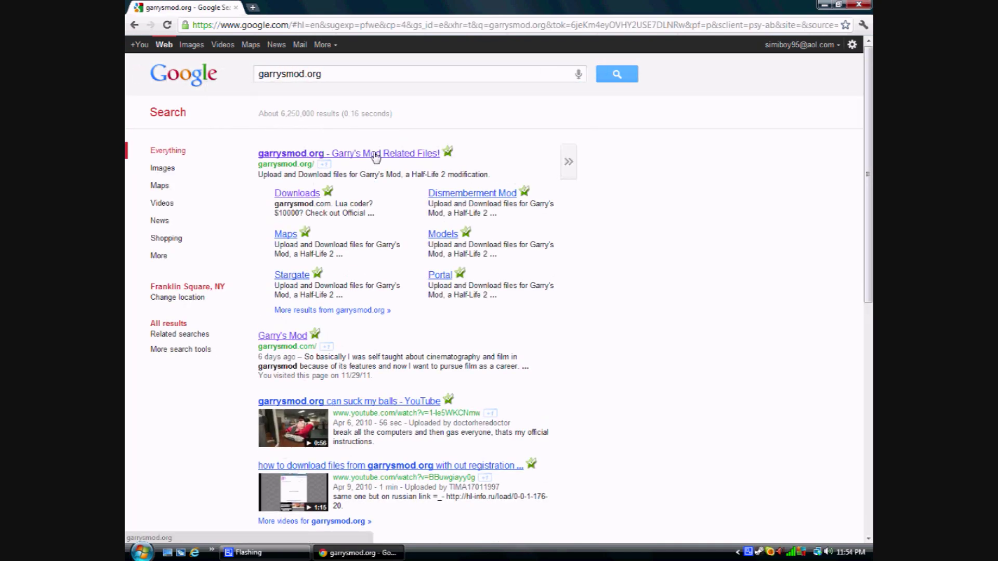
left_click(376, 154)
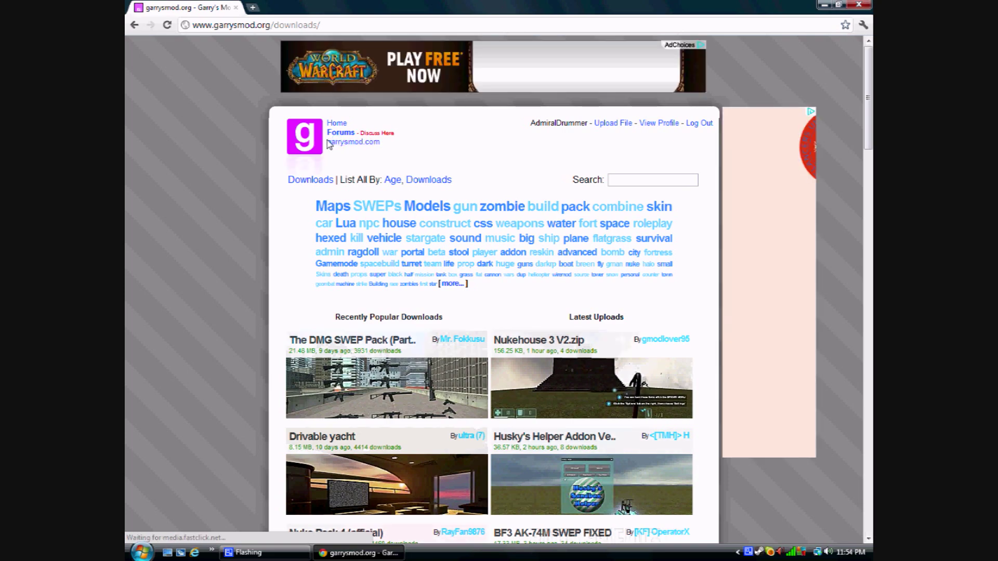
Browse the recently popular downloads and latest uploads, and the files tagged Maps
scroll(350, 254, "down", 12)
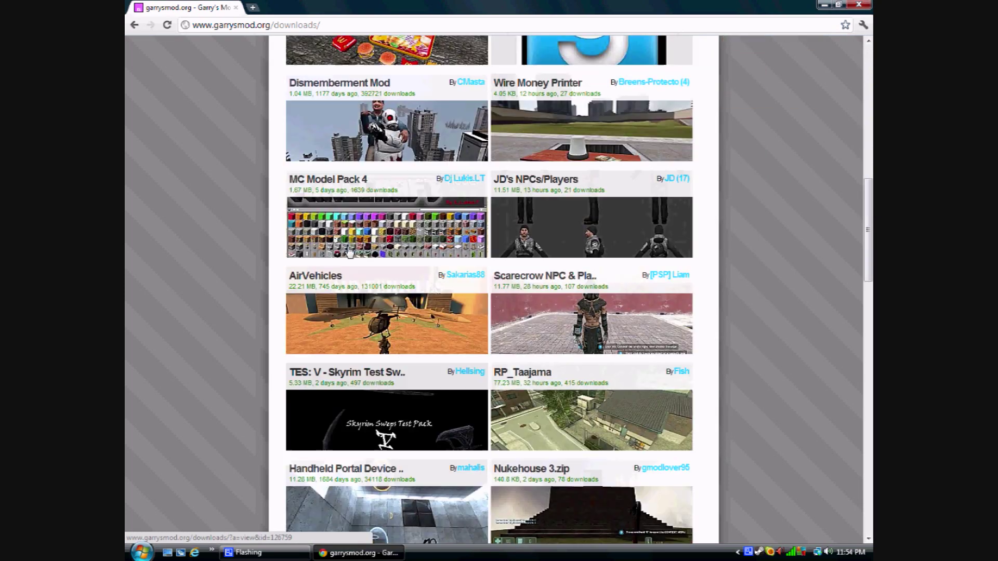
scroll(350, 253, "up", 3)
scroll(350, 253, "down", 5)
scroll(346, 245, "up", 13)
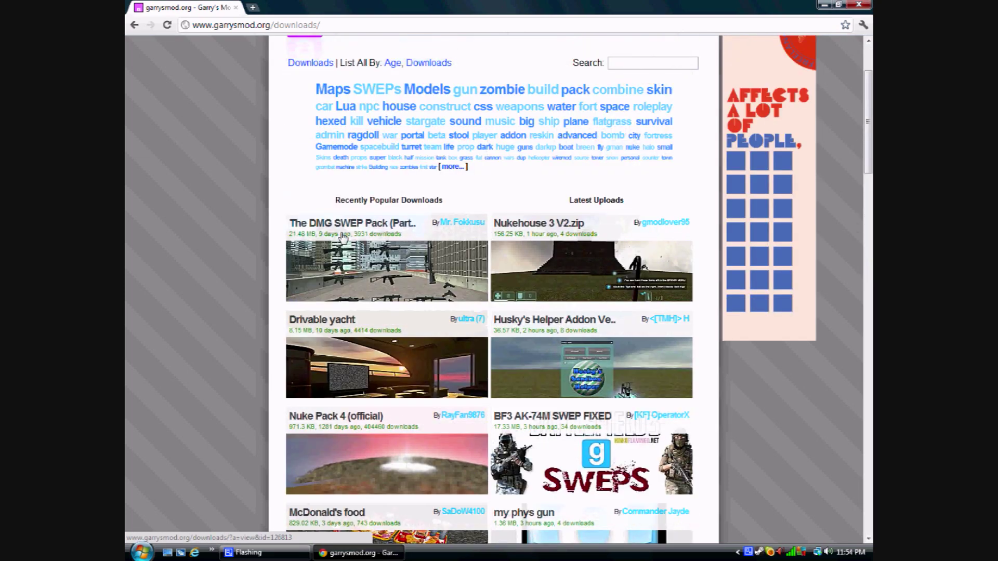
scroll(343, 237, "up", 3)
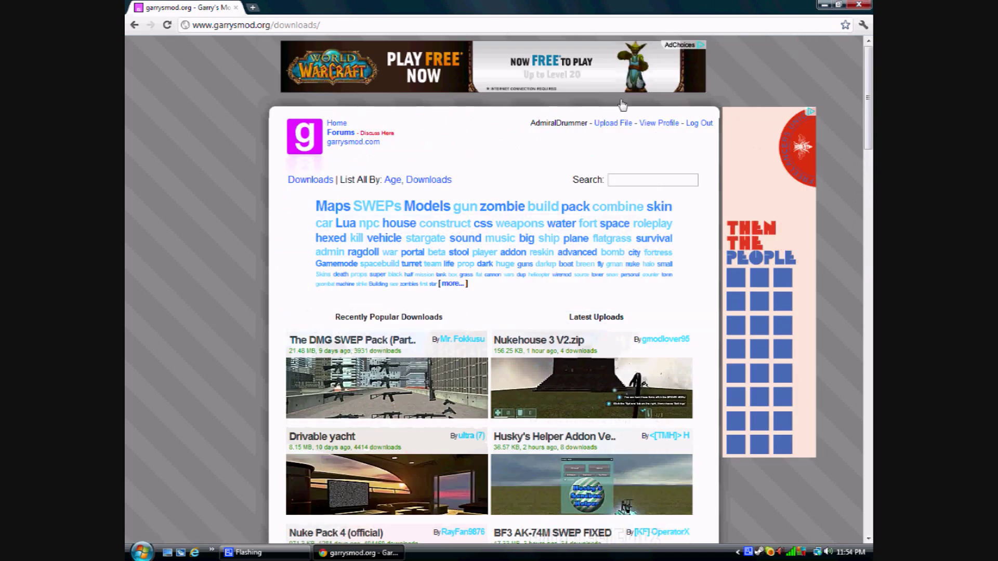
left_click(333, 206)
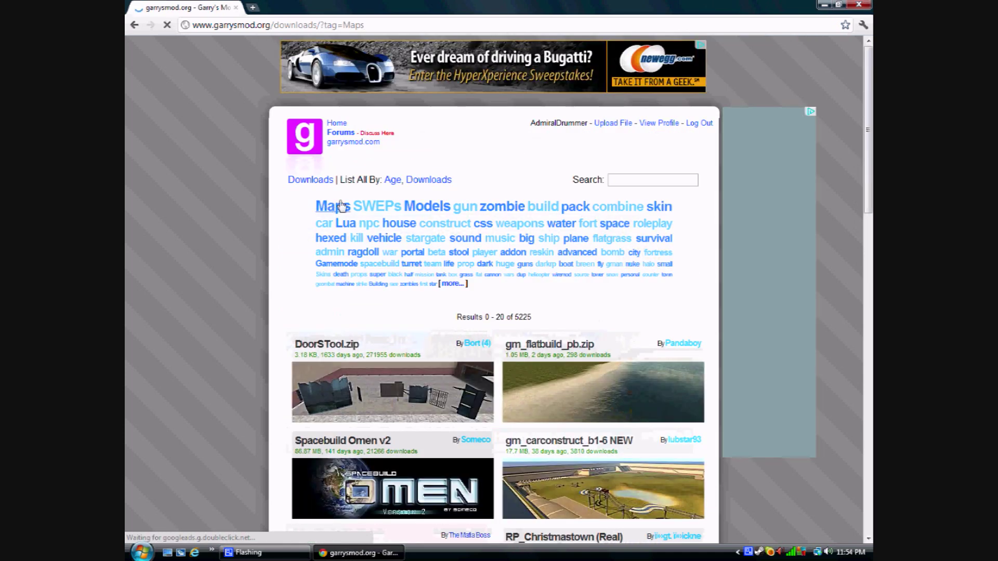
scroll(432, 334, "down", 2)
scroll(432, 334, "down", 3)
scroll(416, 208, "up", 4)
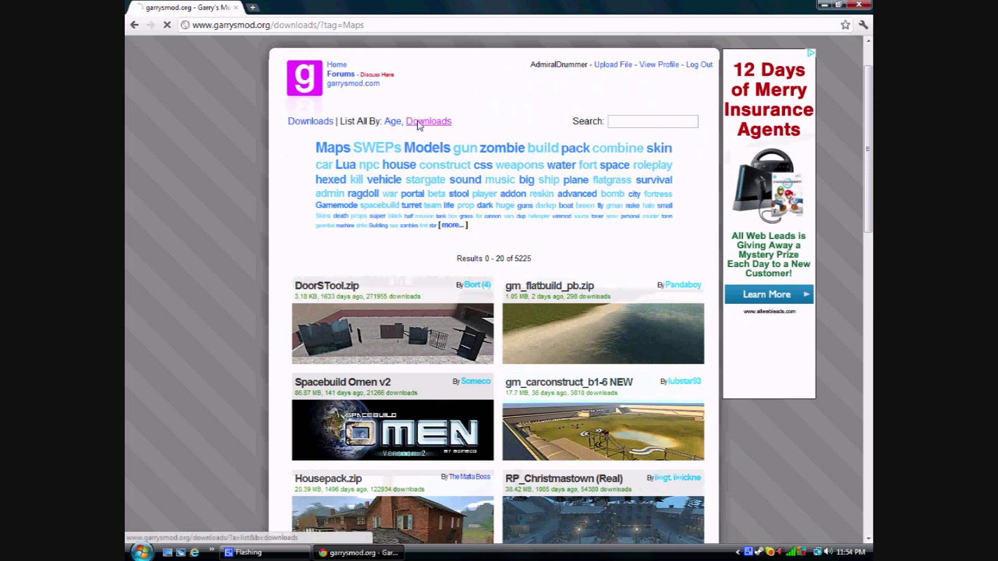
List all files by number of downloads and open the Garry's Bombs 3 page
left_click(423, 122)
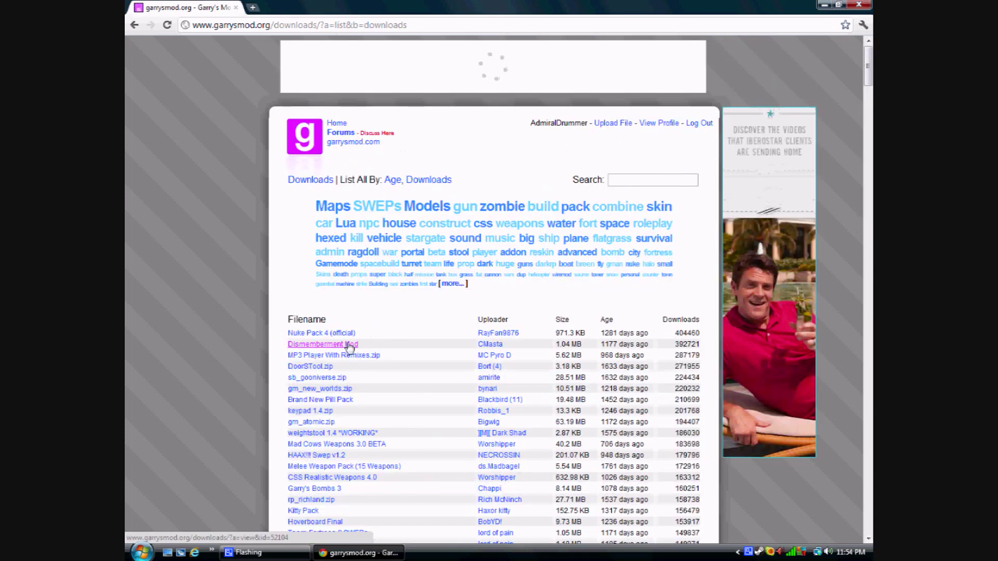
scroll(354, 365, "down", 1)
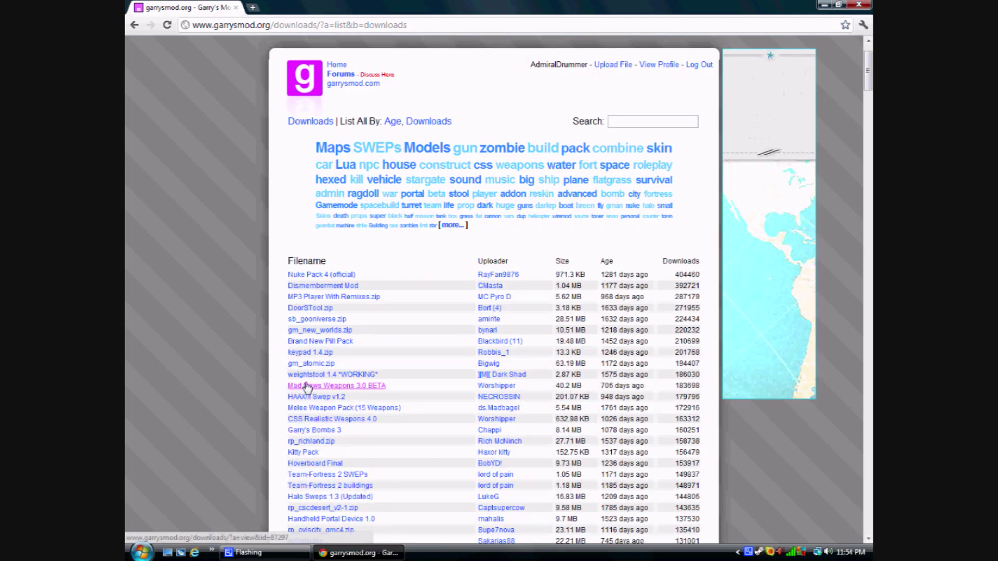
left_click(311, 430)
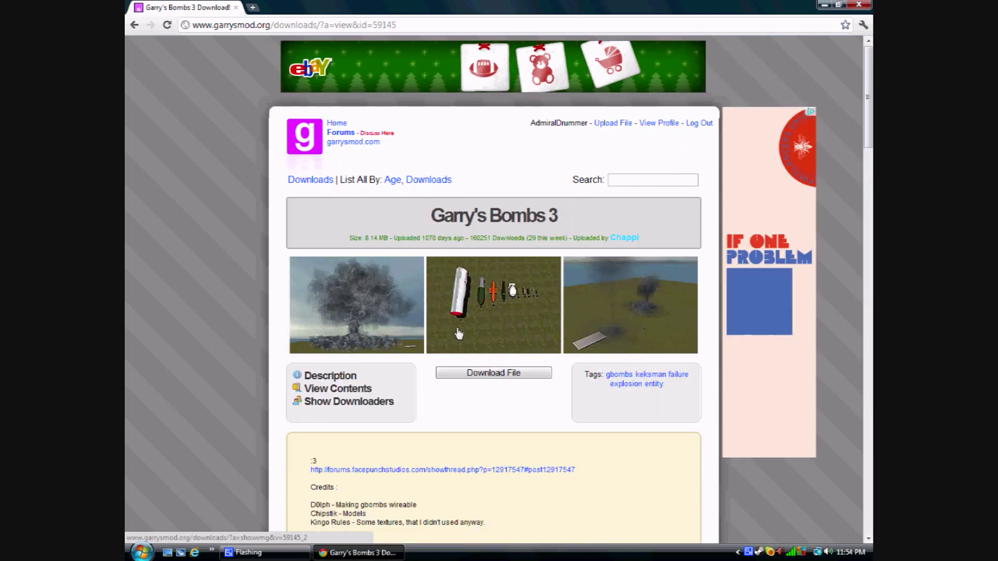
Review the Garry's Bombs 3 description, credits and signed-in account name, and download the addon file
scroll(459, 331, "down", 1)
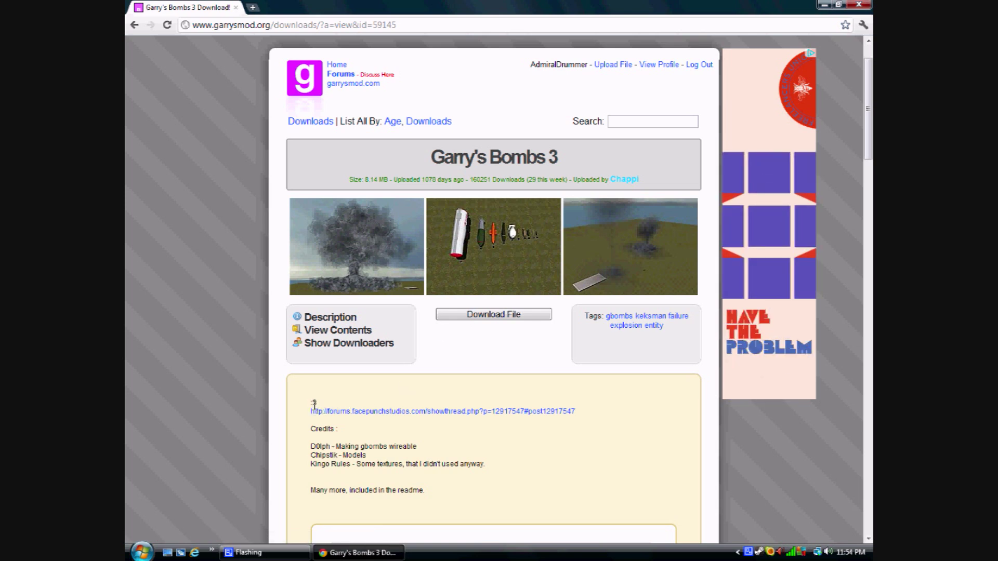
left_click_drag(311, 408, 482, 494)
left_click(477, 475)
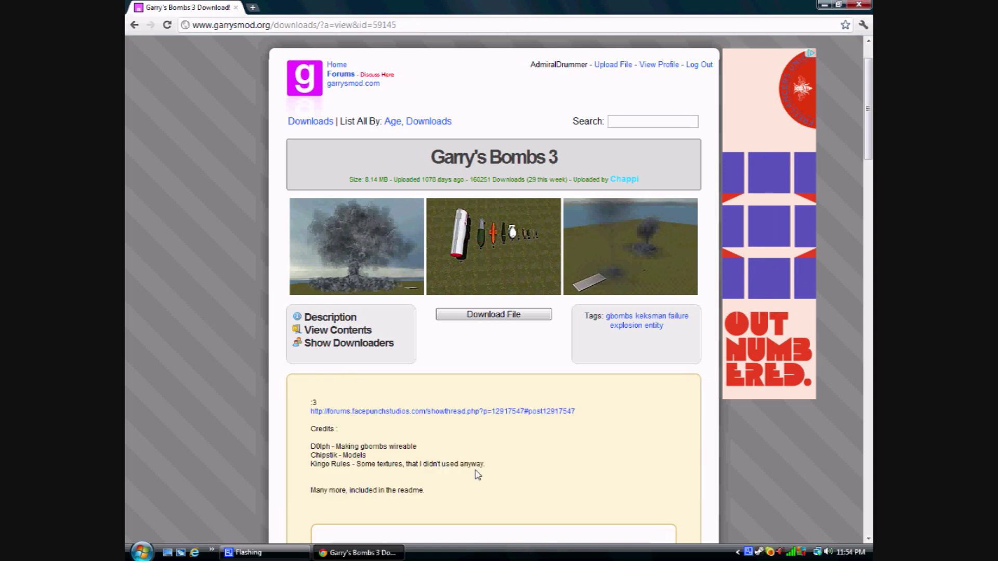
scroll(476, 474, "down", 1)
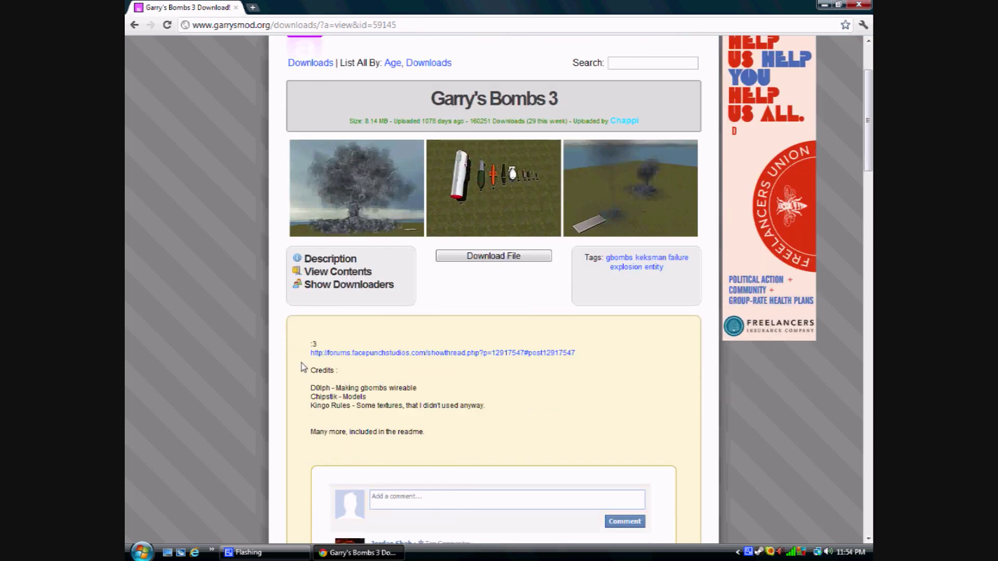
scroll(397, 354, "up", 1)
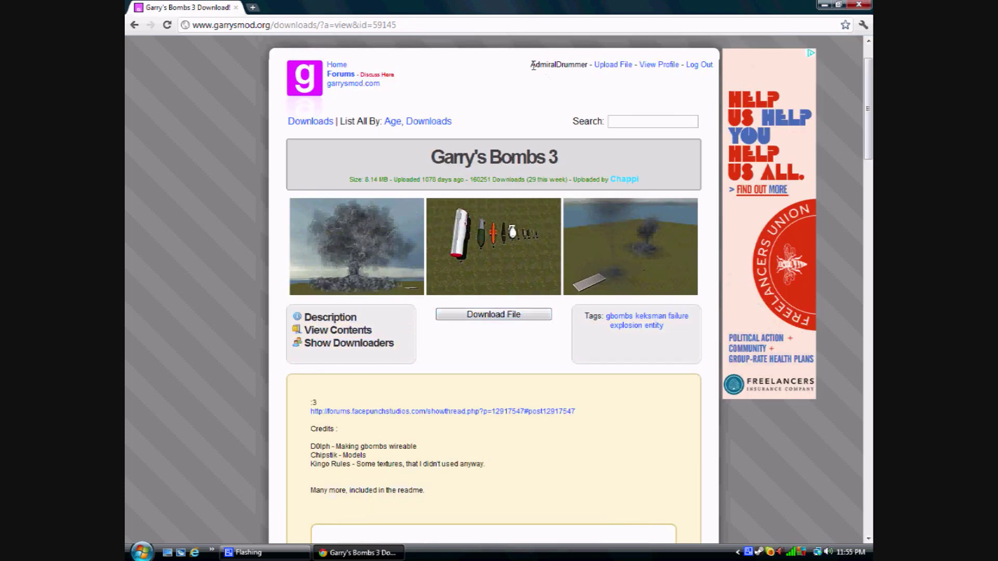
left_click_drag(530, 63, 576, 62)
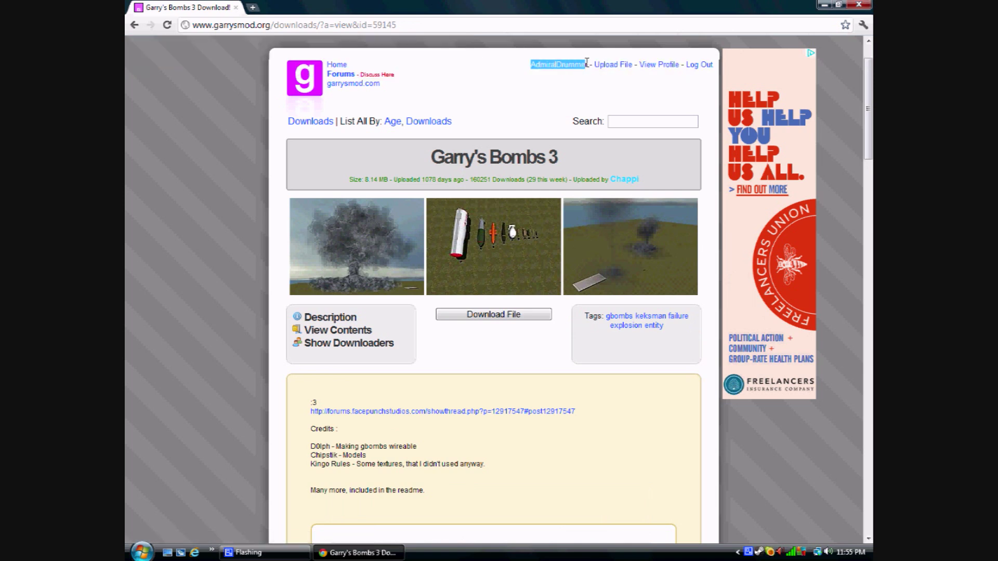
scroll(465, 265, "down", 1)
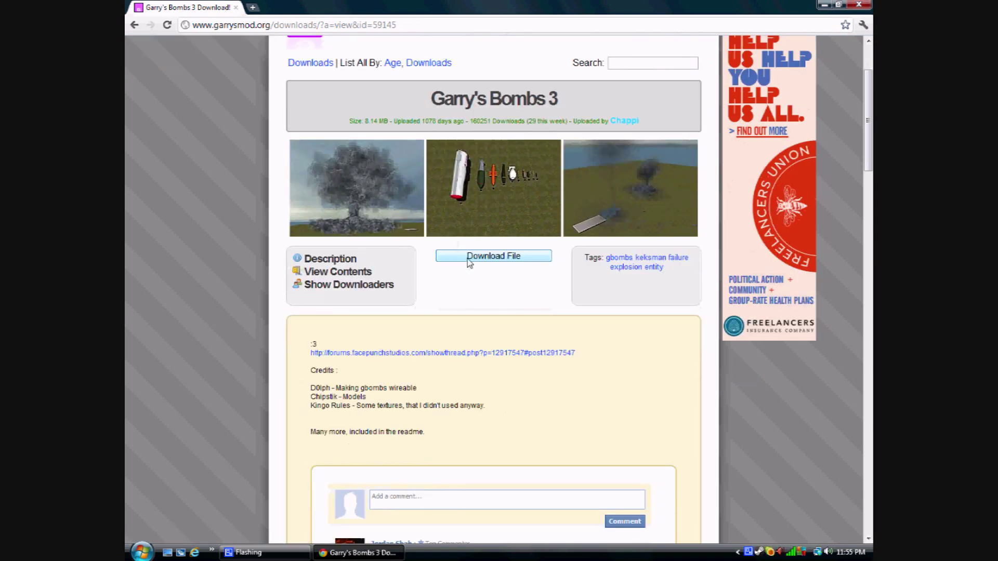
left_click(470, 258)
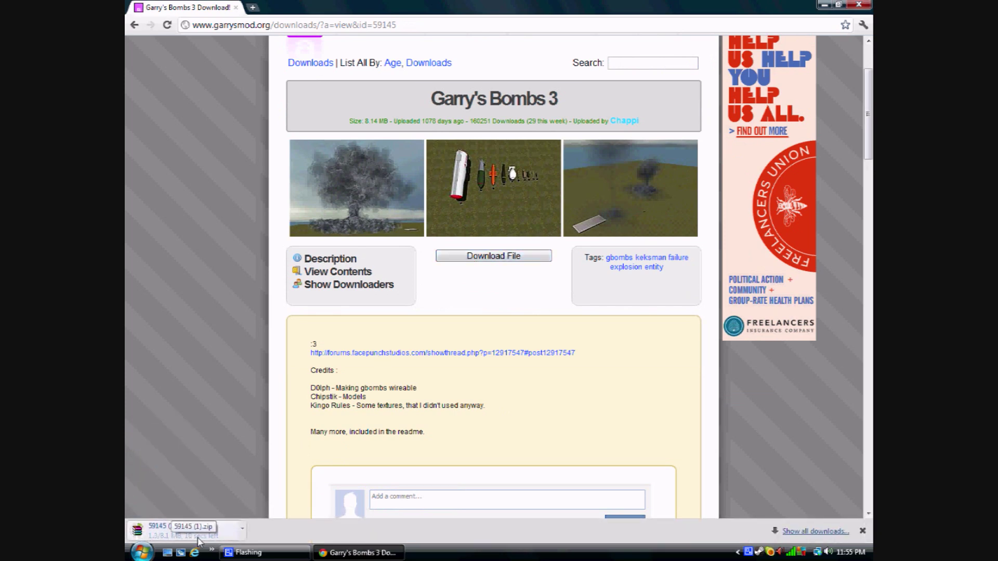
Skim the comments and credits on the Garry's Bombs 3 page while the file downloads
scroll(188, 404, "down", 4)
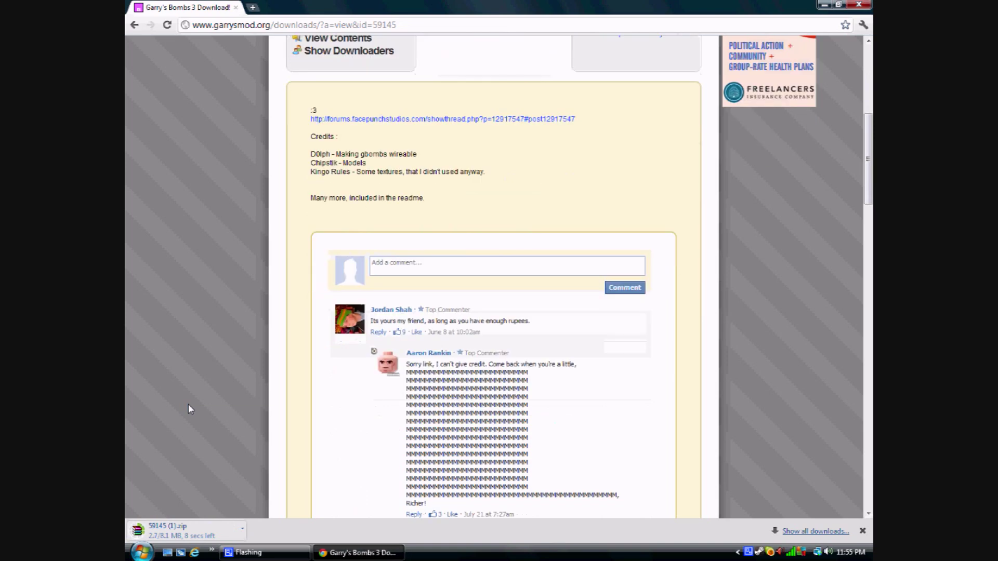
scroll(192, 395, "down", 6)
scroll(198, 388, "down", 4)
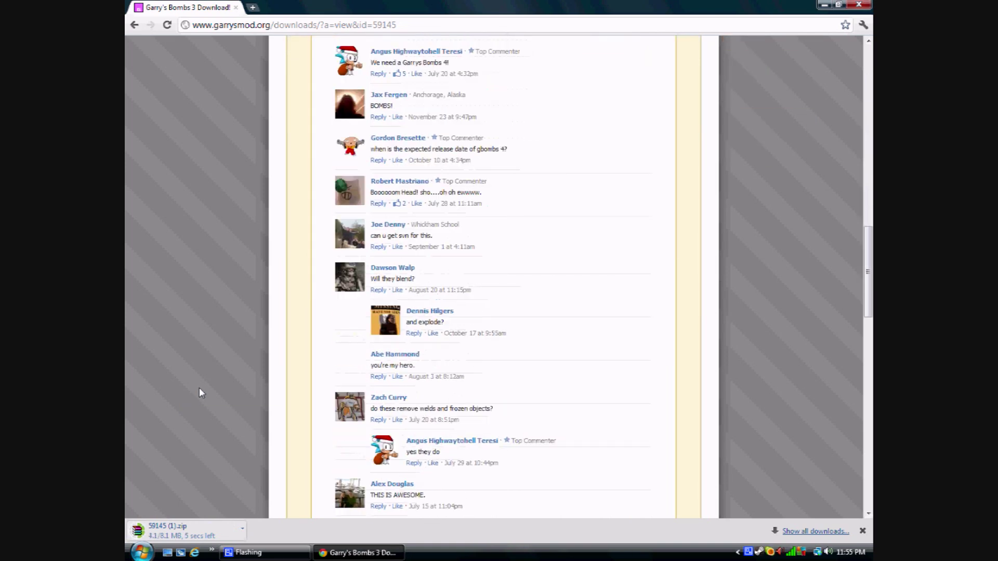
scroll(199, 388, "up", 15)
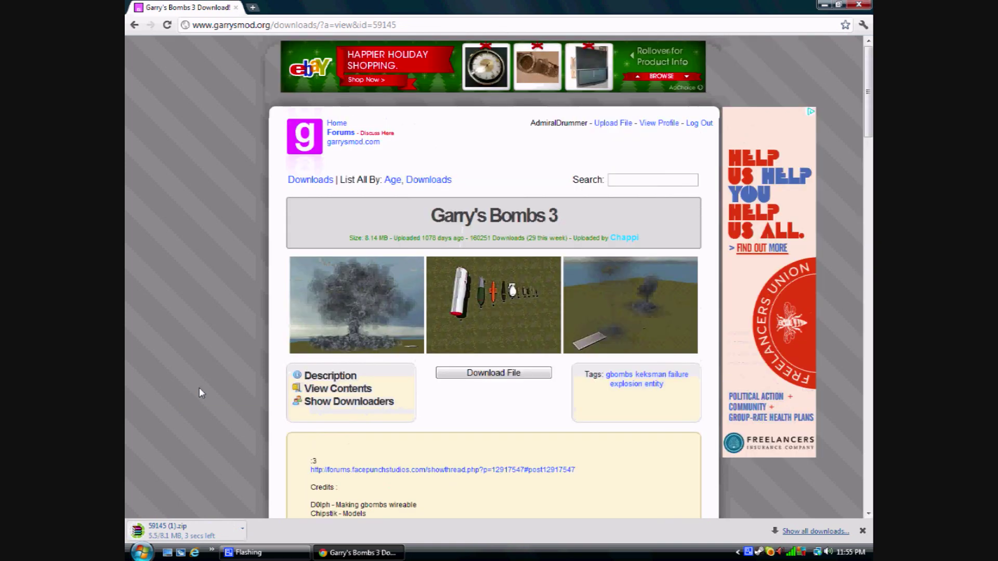
scroll(199, 388, "down", 2)
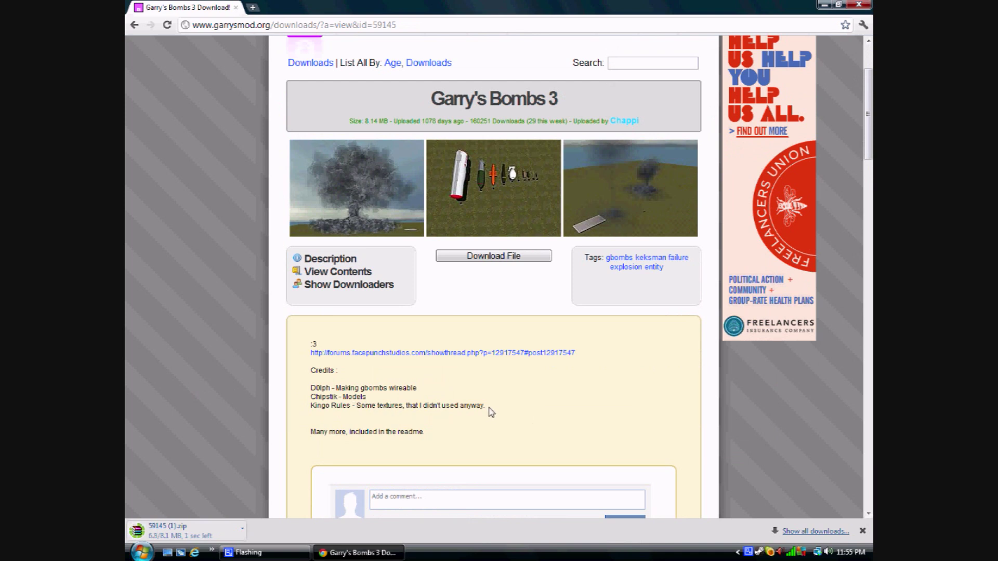
left_click_drag(489, 409, 308, 379)
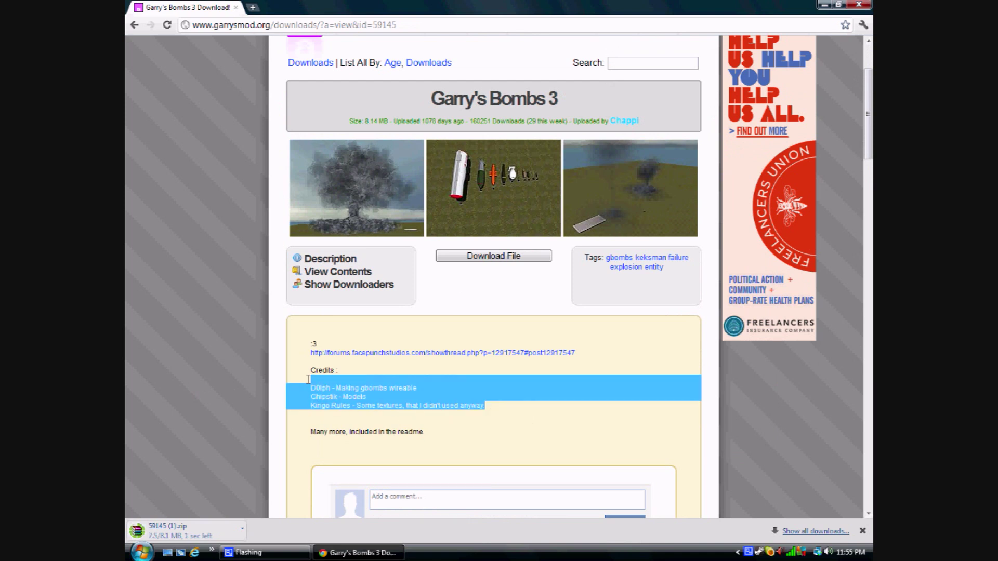
left_click(390, 424)
Open the downloaded 59145 (1).zip archive and its Readme.txt, dismissing the WinRAR licence reminder
left_click(193, 535)
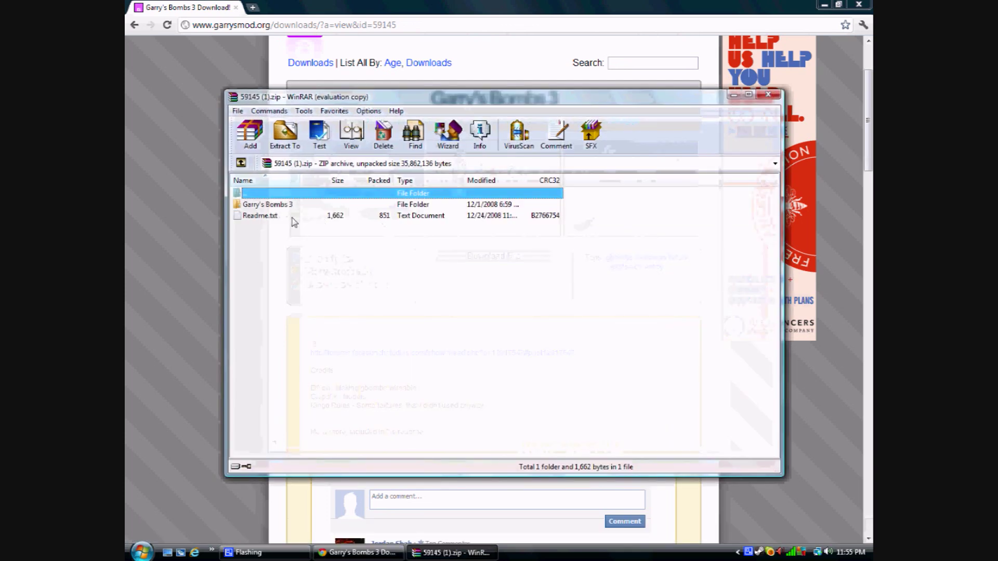
double_click(259, 215)
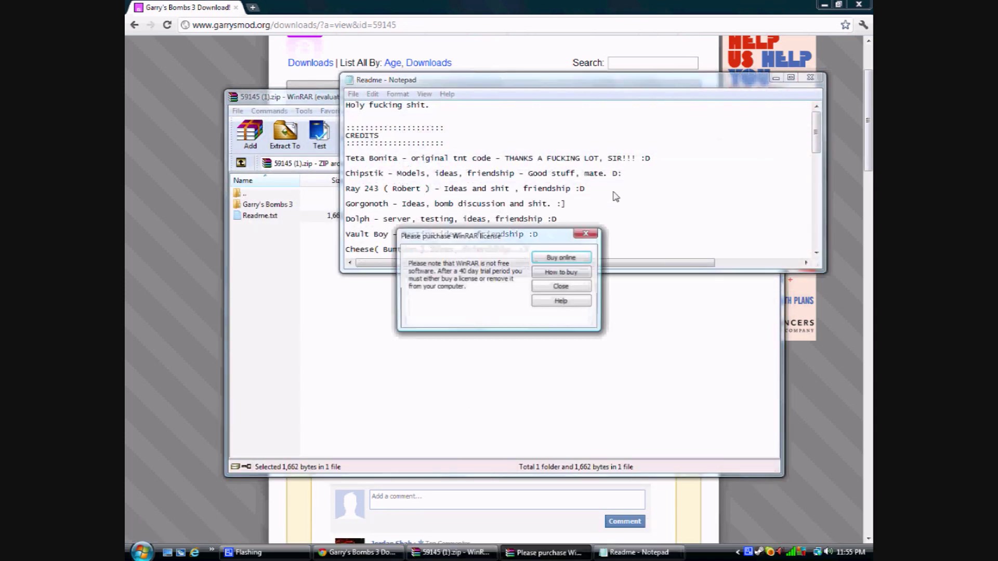
left_click(559, 287)
Read the installation section of the Readme and close the file
scroll(564, 203, "down", 10)
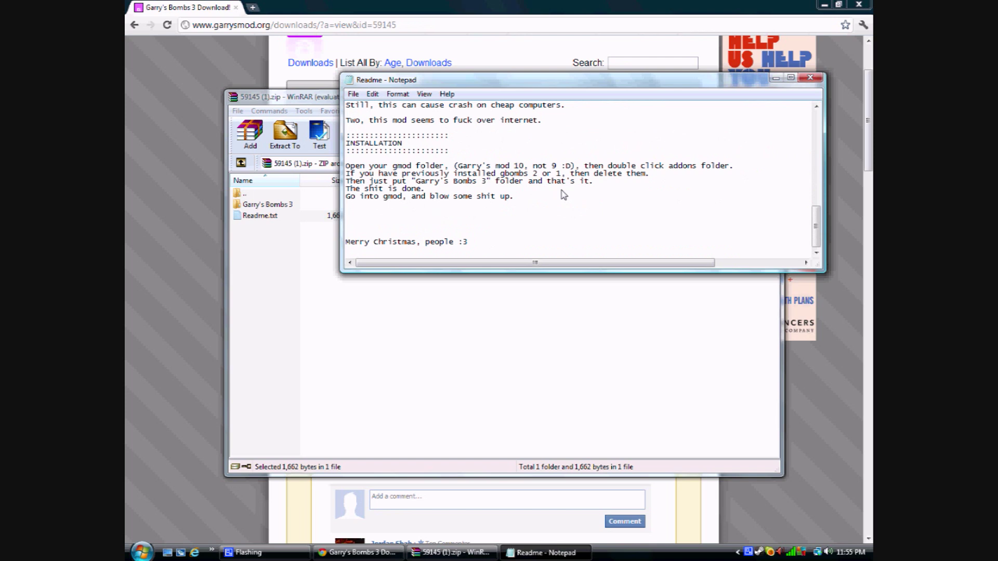
scroll(426, 245, "up", 1)
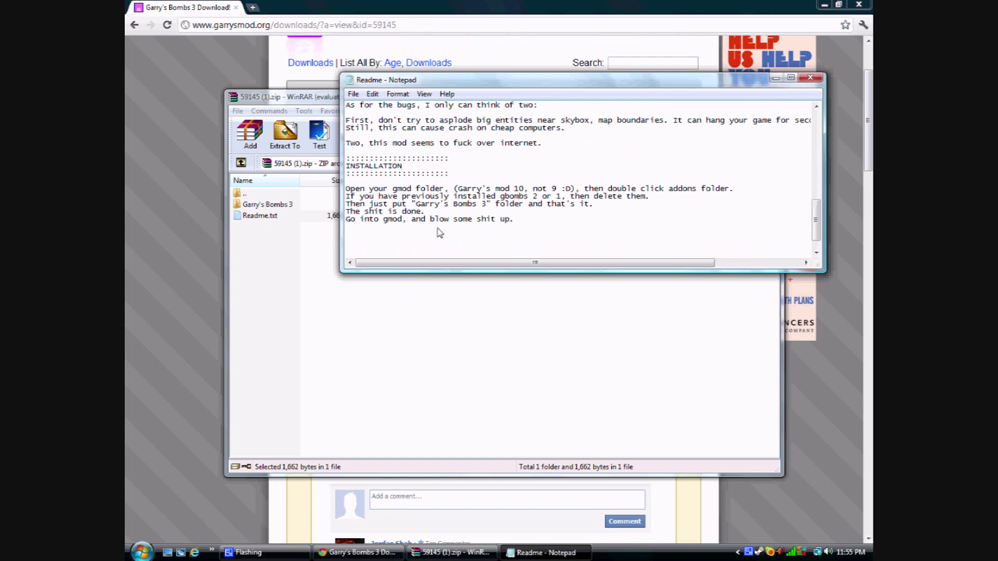
left_click_drag(489, 222, 507, 222)
left_click(811, 79)
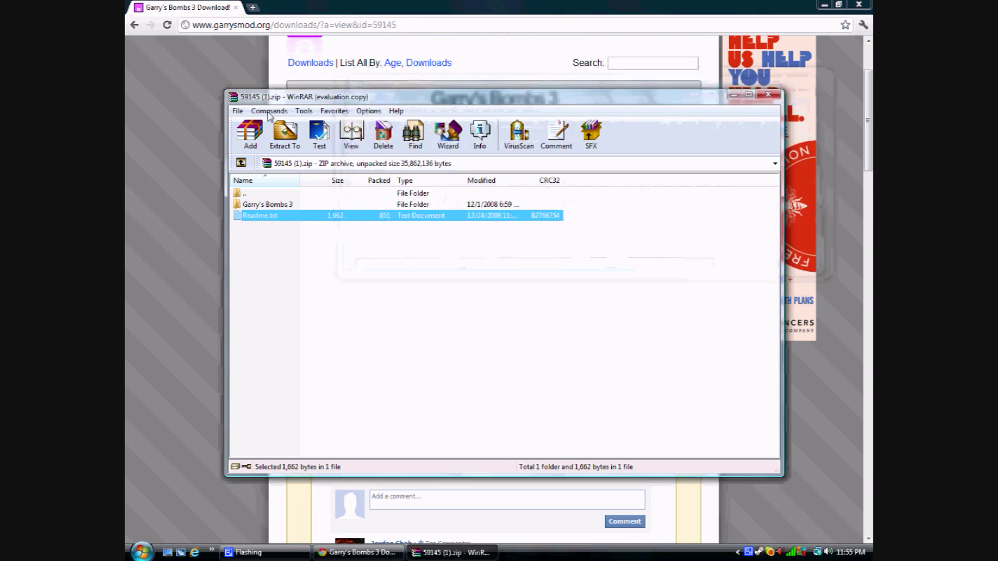
Start extracting the Garry's Bombs 3 folder and browse the destination to Steam within C:\Program Files (x86)
left_click(259, 206)
left_click(286, 133)
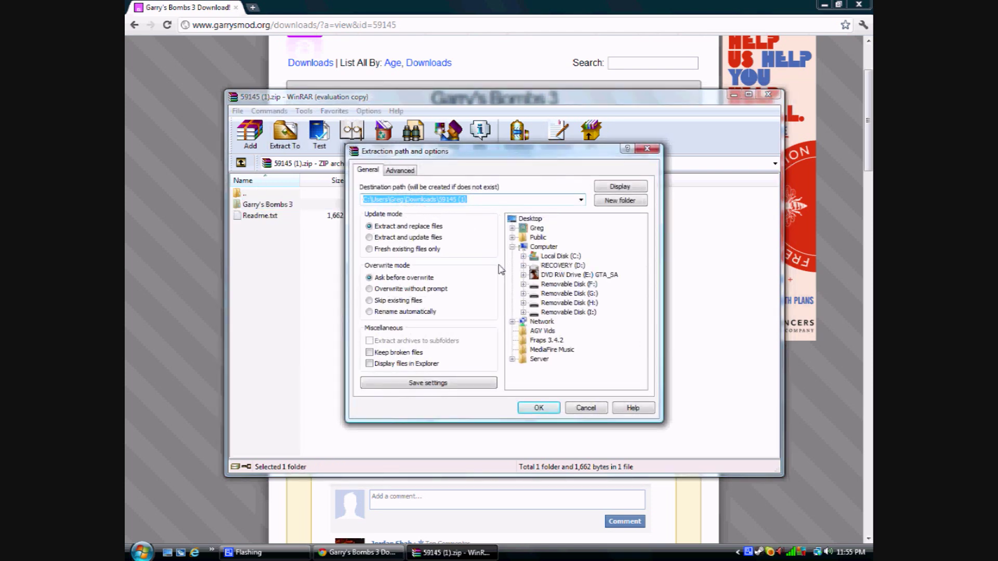
left_click(554, 256)
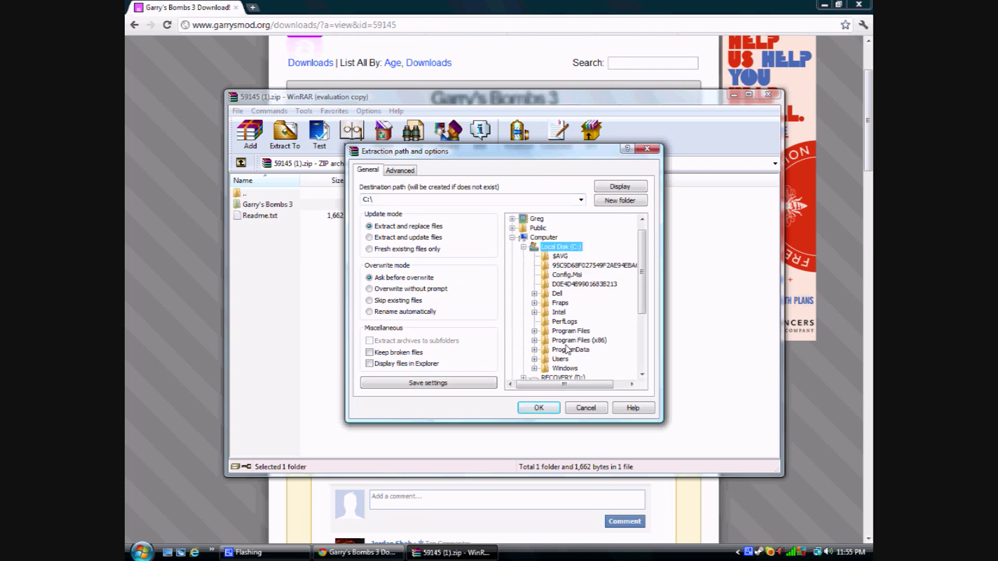
left_click(532, 220)
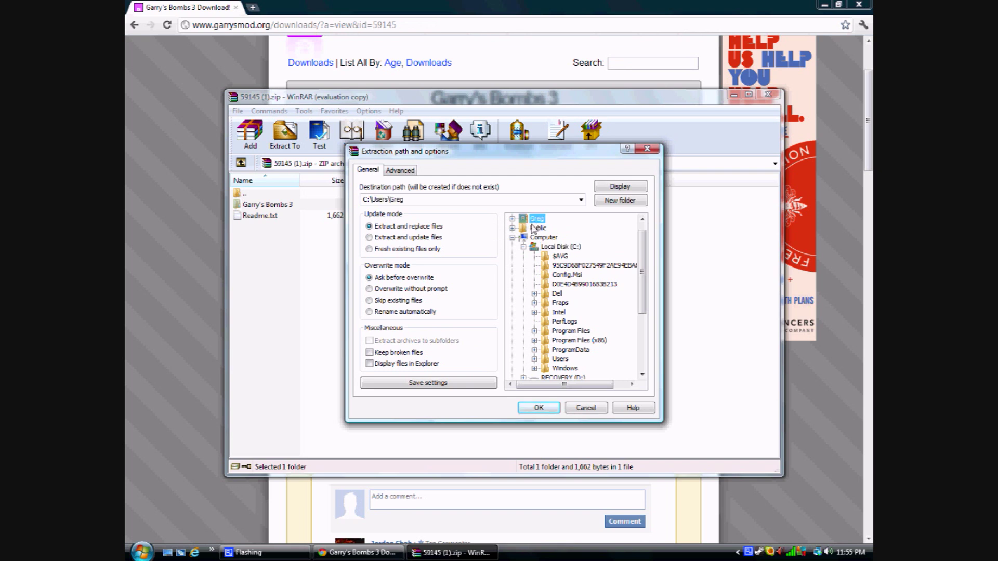
left_click(568, 341)
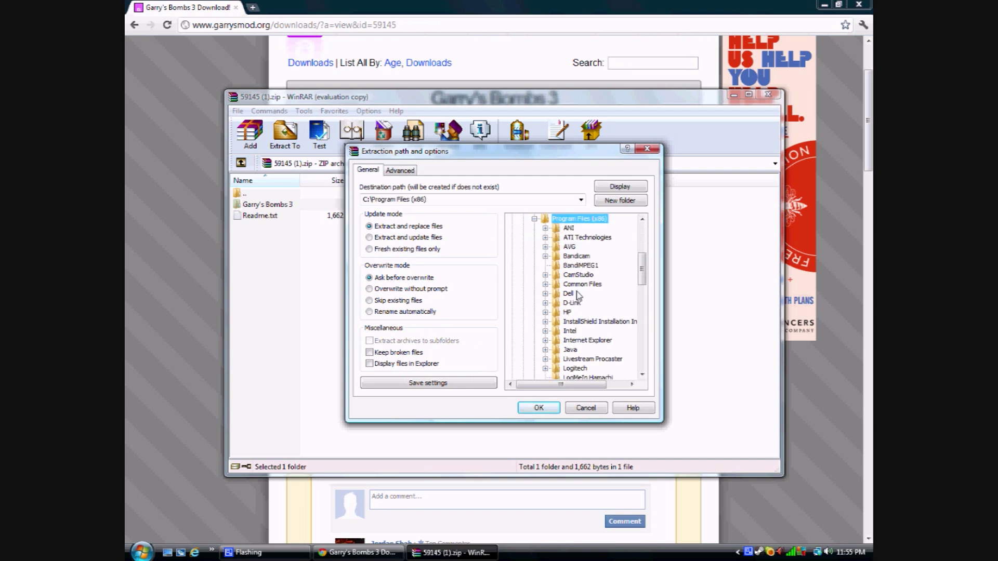
scroll(578, 295, "down", 8)
left_click(572, 276)
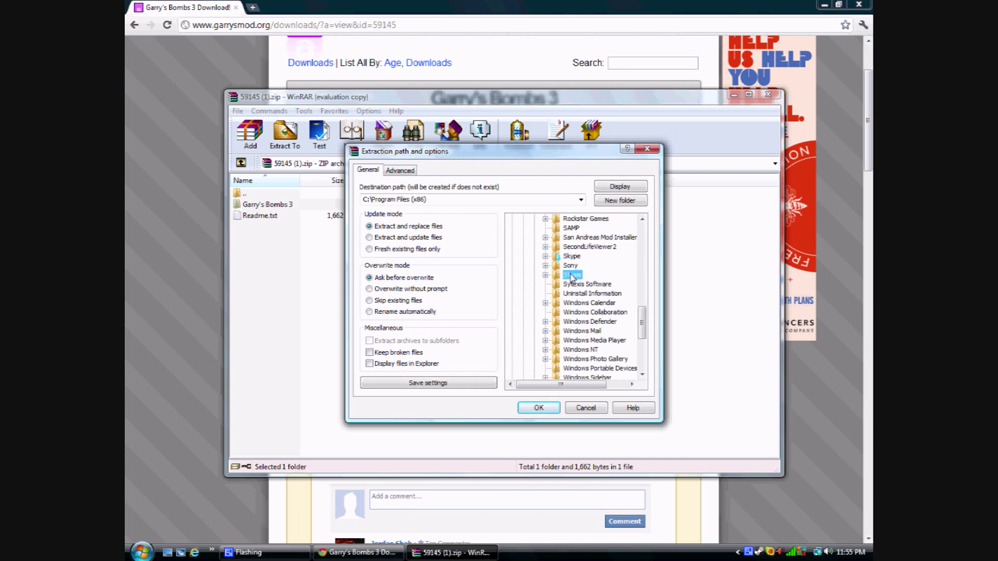
Set the destination to the addons folder in garrysmod\garrysmod, under the Steam account's folder in steamapps
left_click(589, 359)
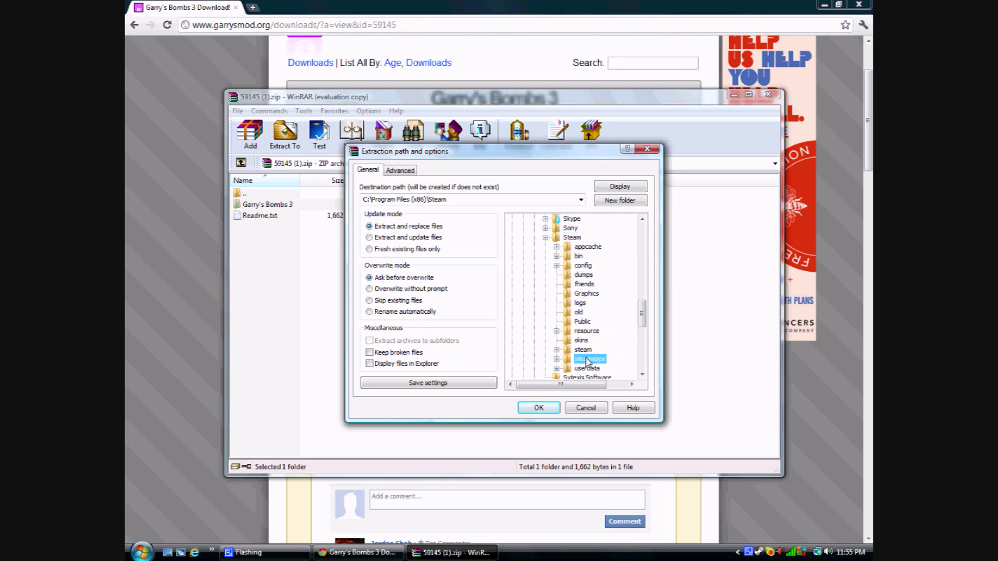
left_click(593, 352)
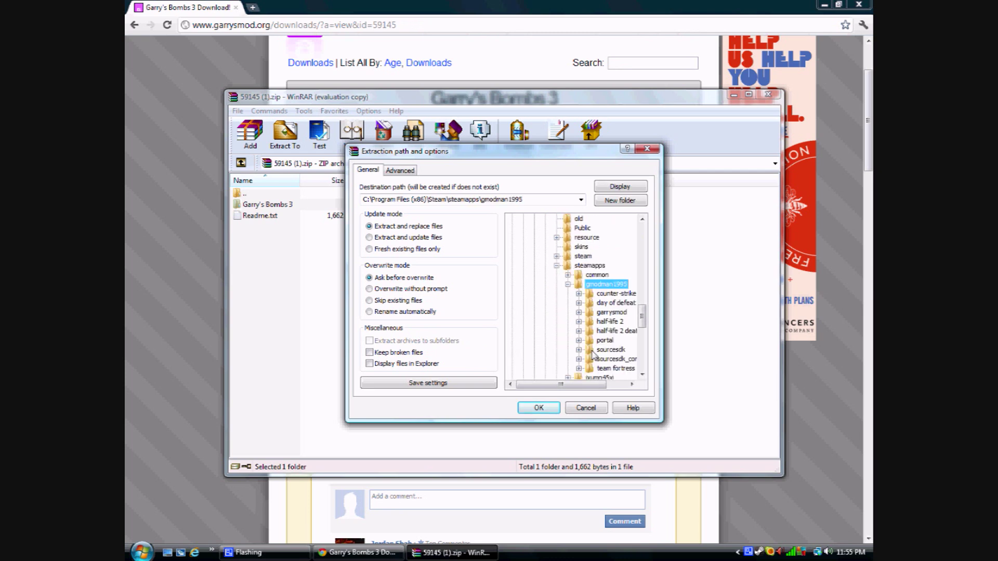
left_click(609, 313)
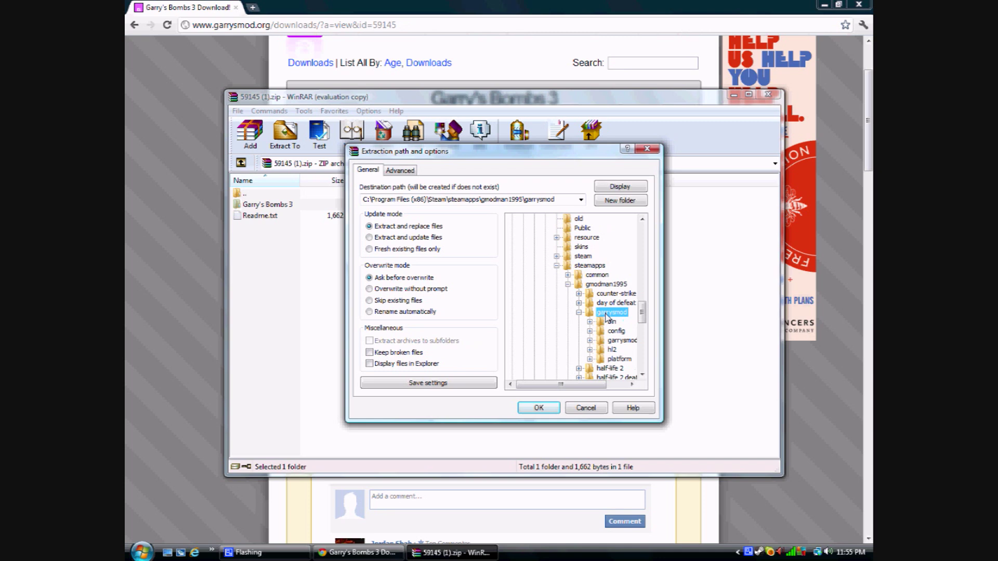
left_click(615, 342)
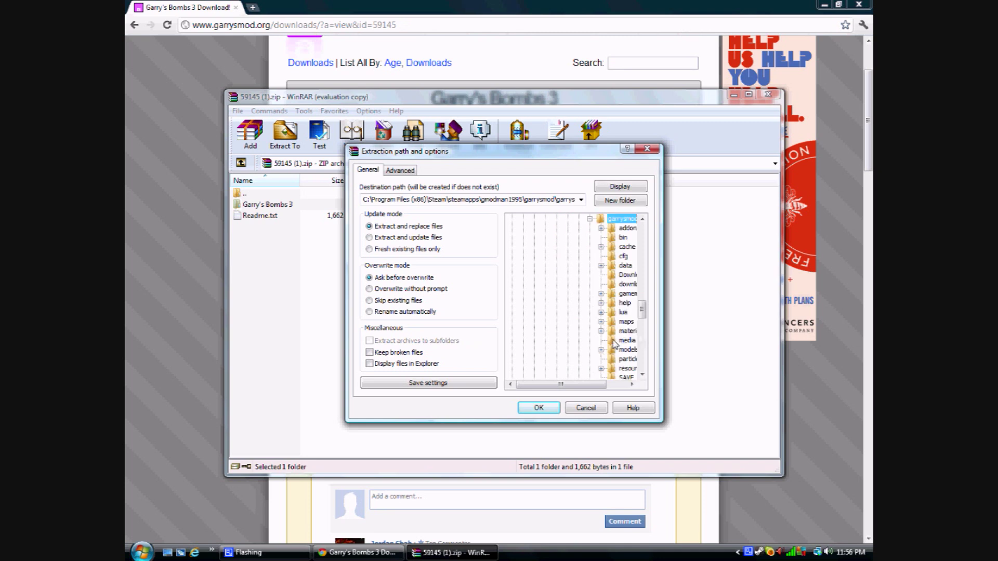
left_click(621, 230)
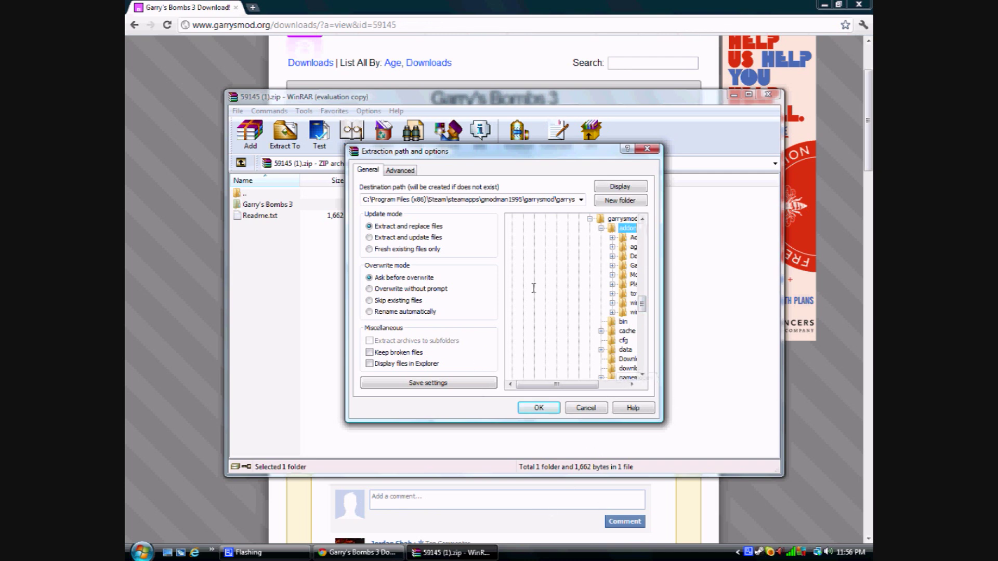
Run the extraction, replacing all existing files, and close the archive
left_click(538, 407)
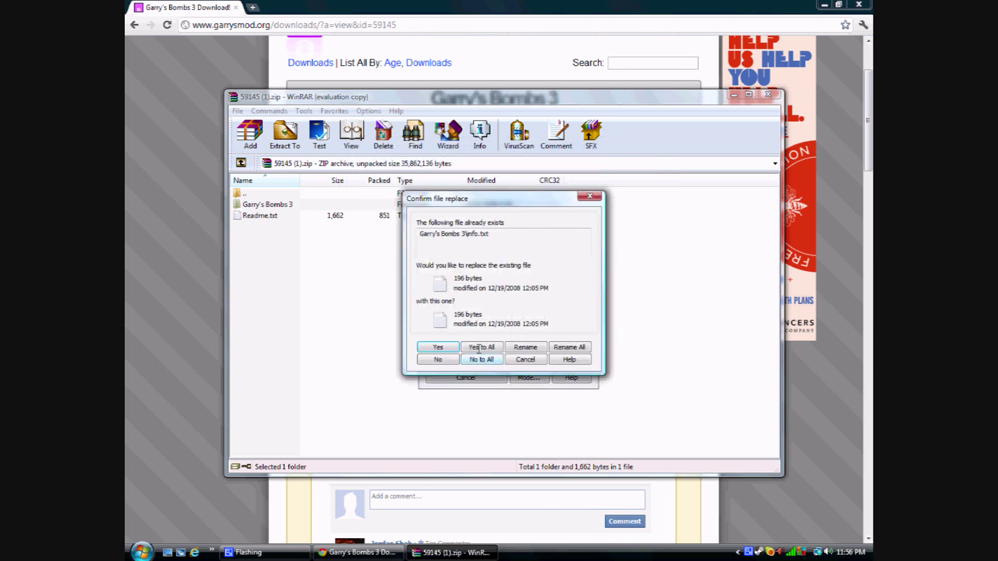
left_click(477, 348)
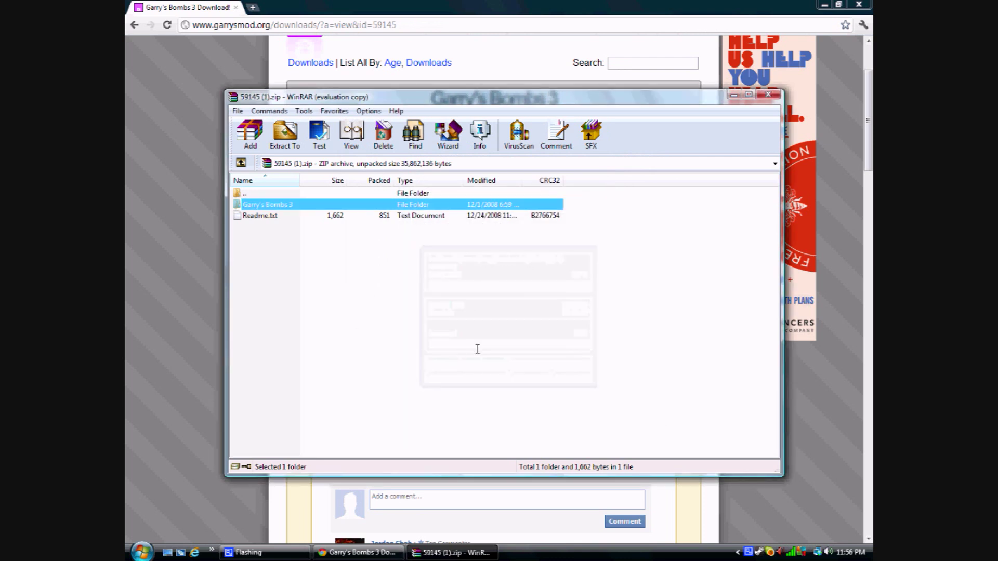
left_click(768, 95)
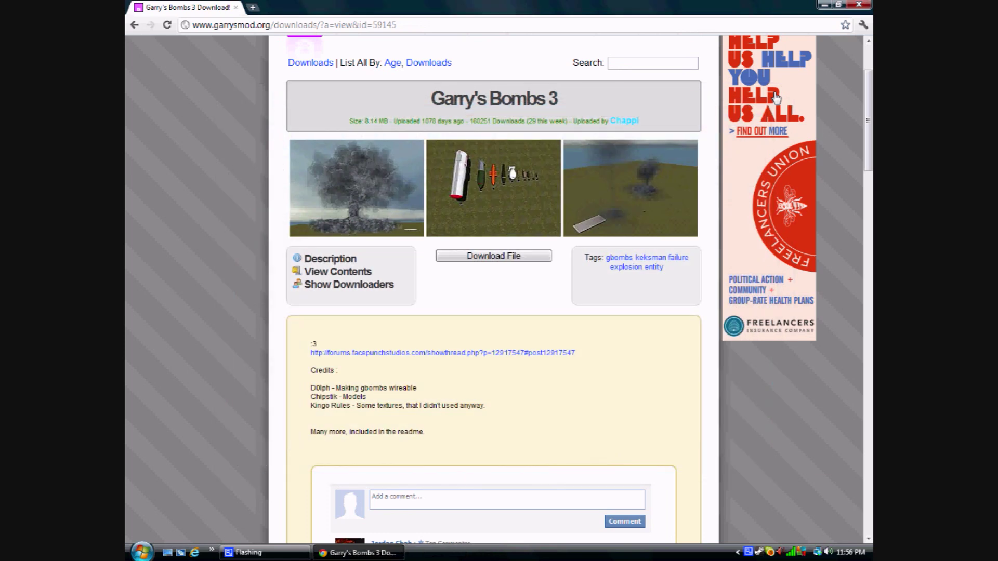
Switch to Garry's Mod and spawn a Uranium entity from the GBombs category on the grass
scroll(515, 248, "up", 2)
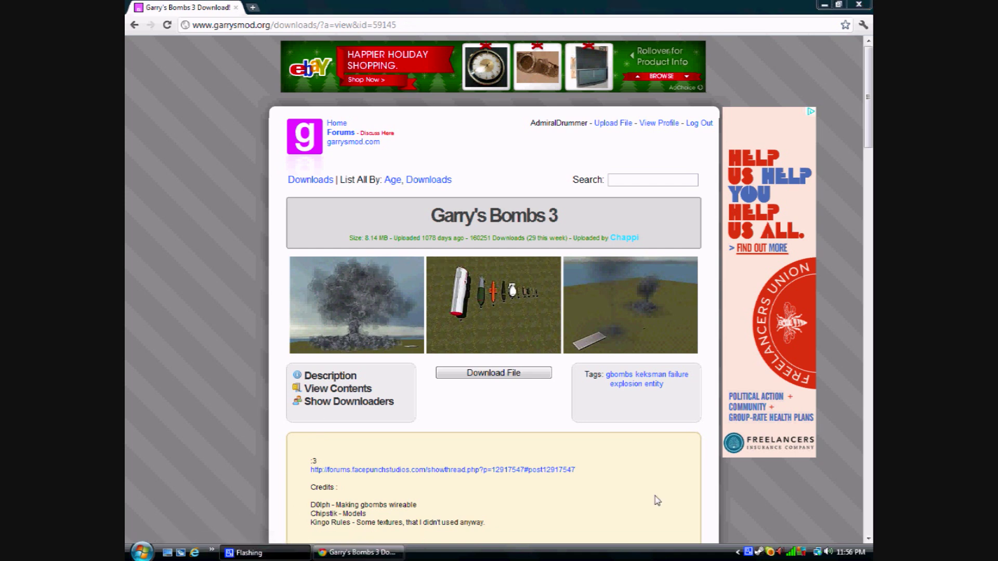
left_click(749, 552)
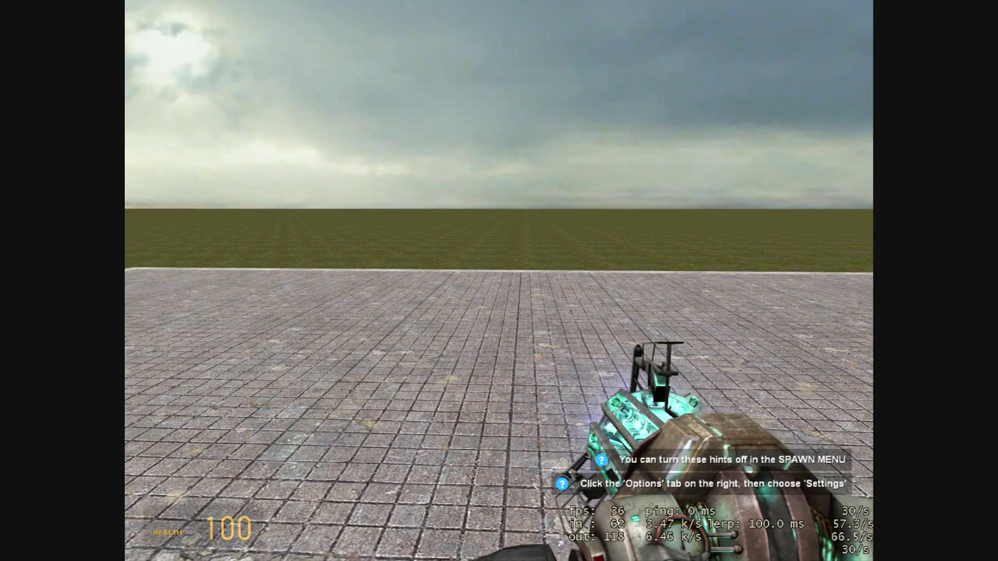
mouse_move(499, 281)
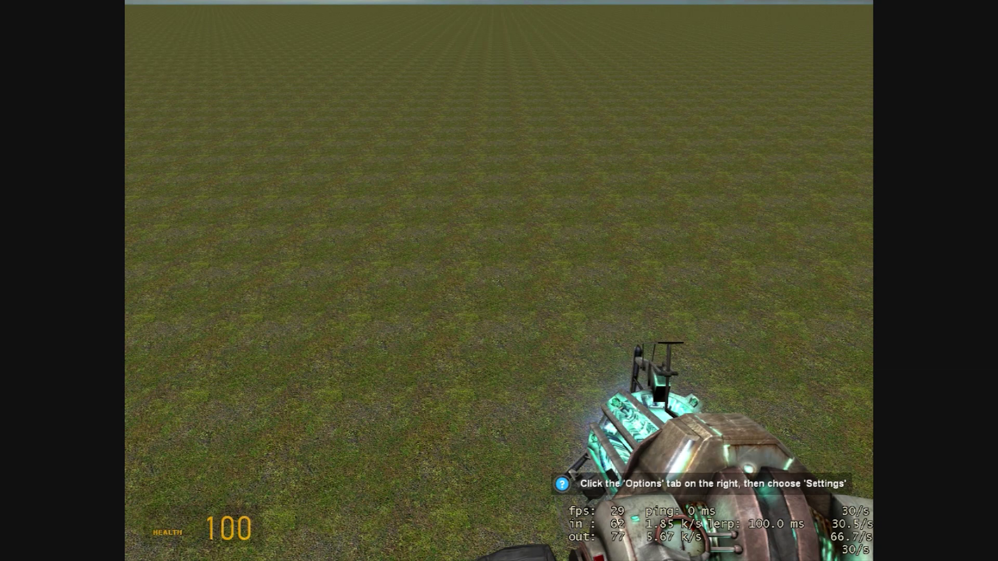
key("q")
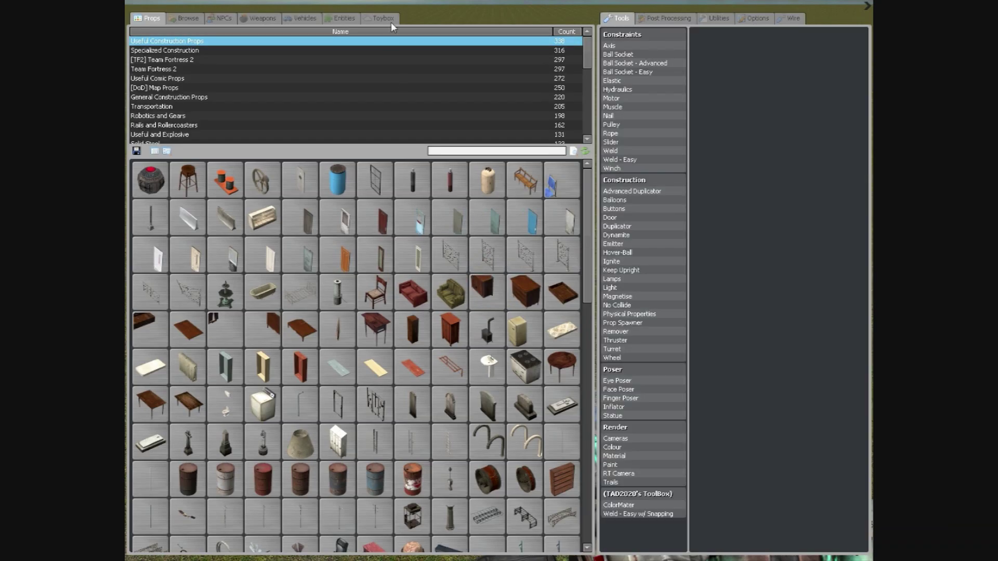
left_click(355, 20)
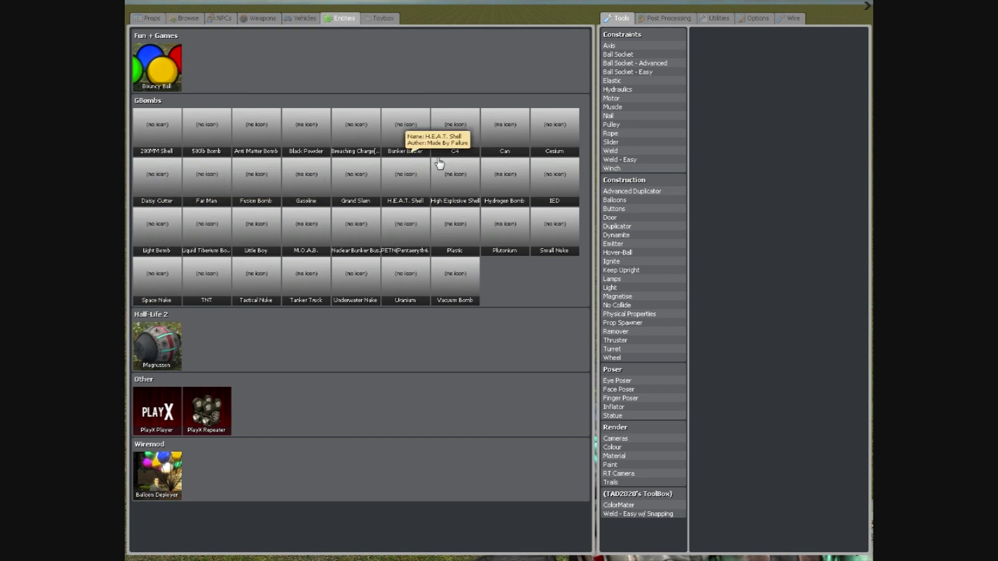
left_click(407, 291)
left_click_drag(499, 280, 499, 280)
Spawn a Plutonium entity from GBombs and shoot the bomb on the grass with the revolver
key("q")
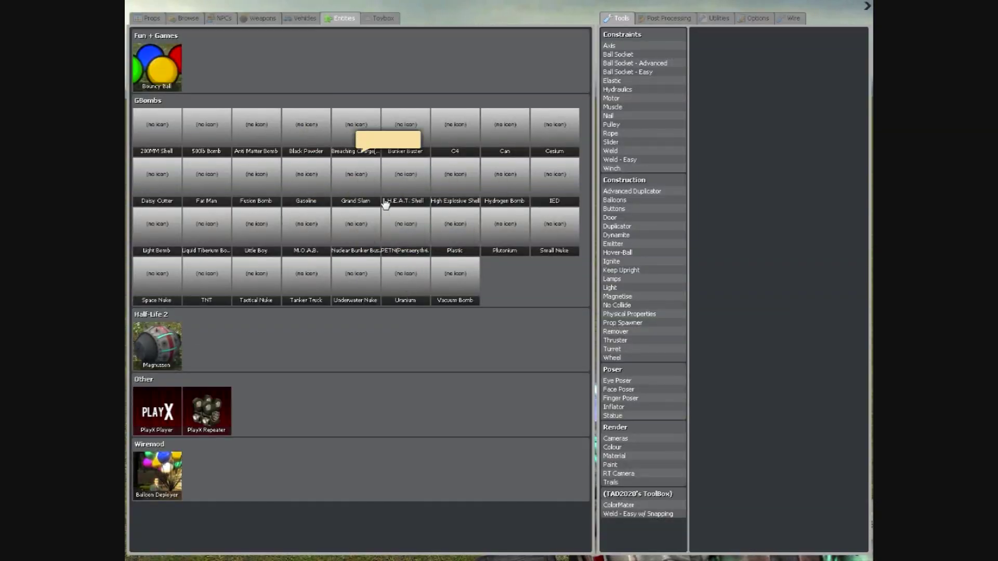
left_click(486, 254)
left_click_drag(499, 281, 499, 280)
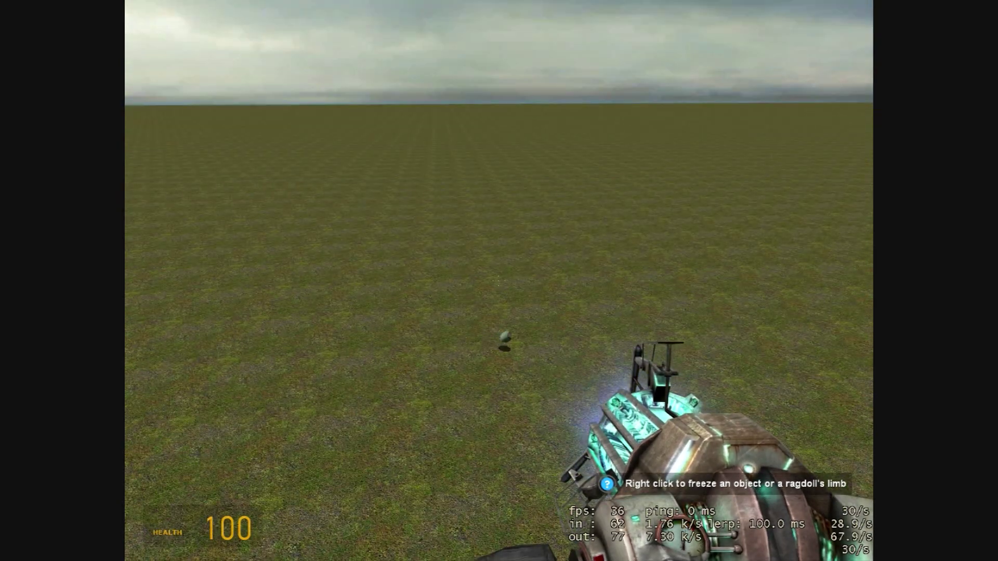
scroll(500, 280, "down", 2)
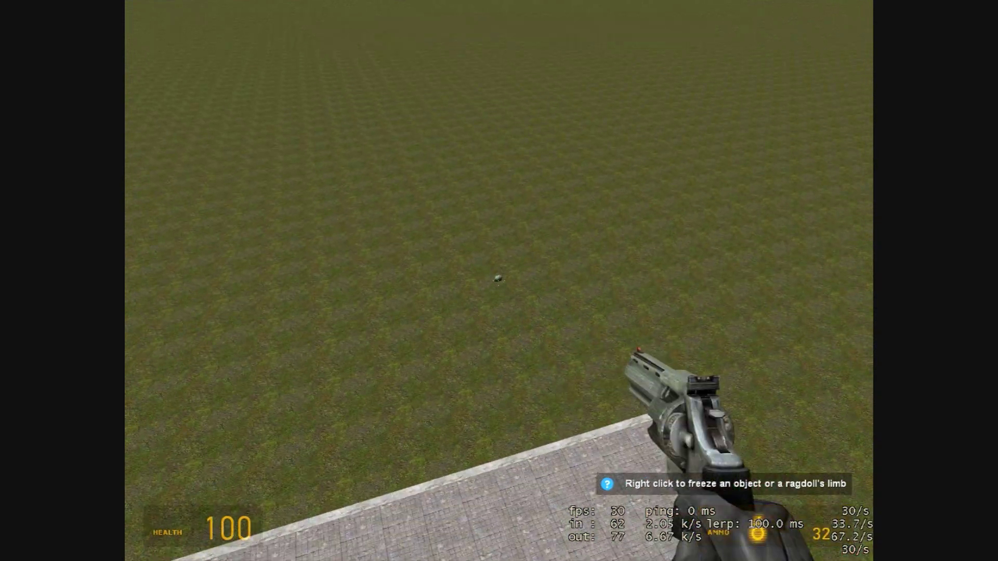
left_click(499, 280)
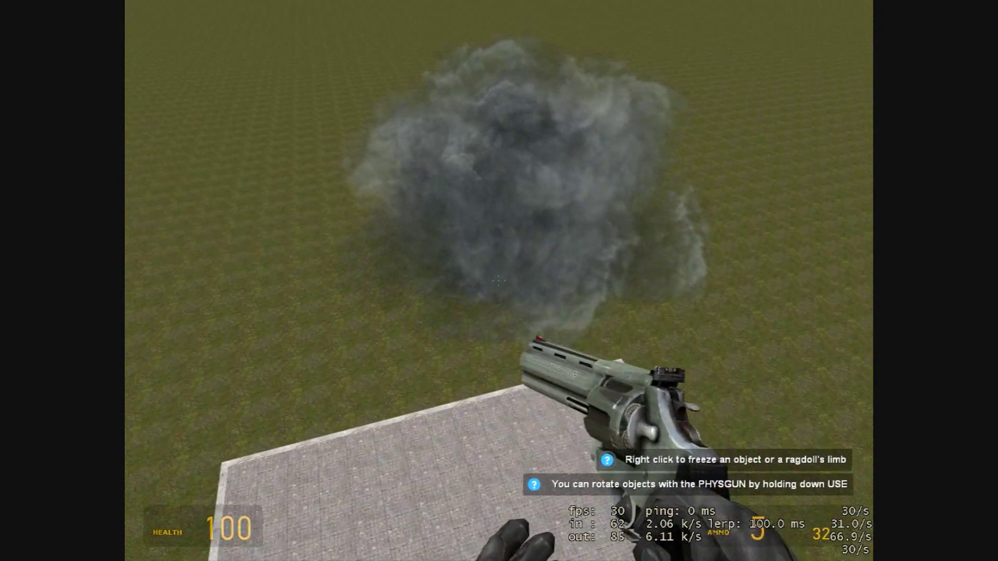
Spawn another Uranium entity, equip the Physics Gun and use it on the bomb lying on the grass
key("q")
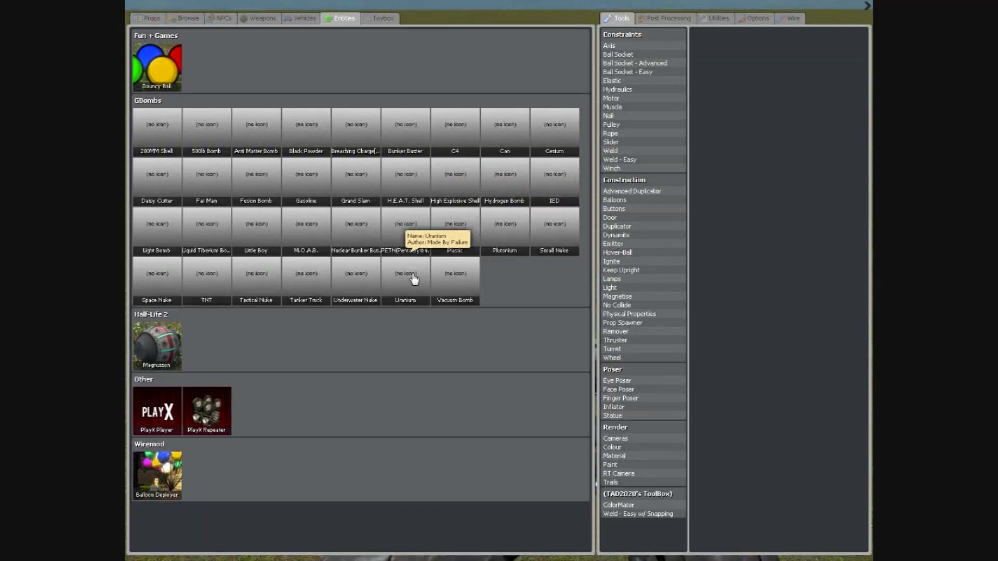
left_click(415, 280)
key("q")
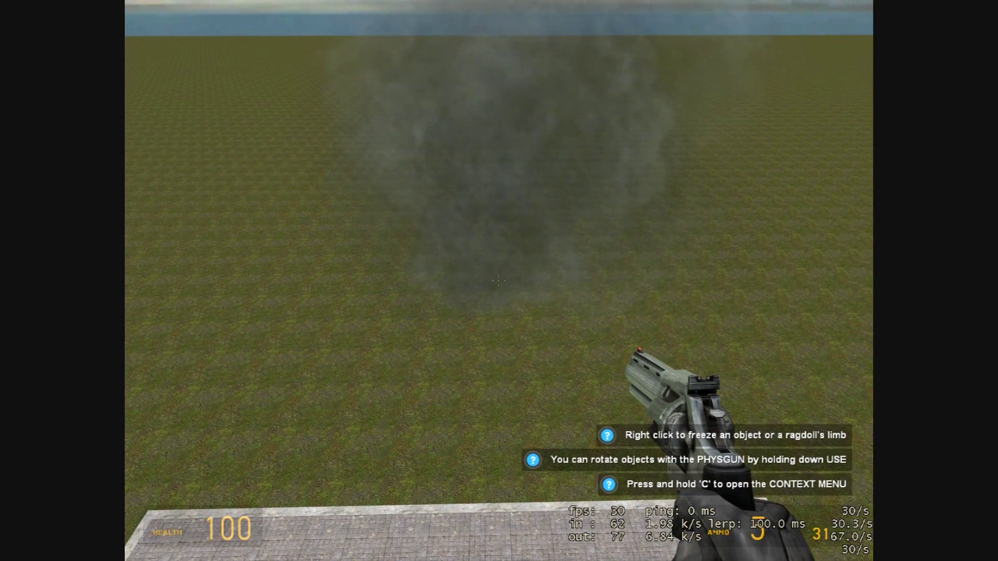
key("q")
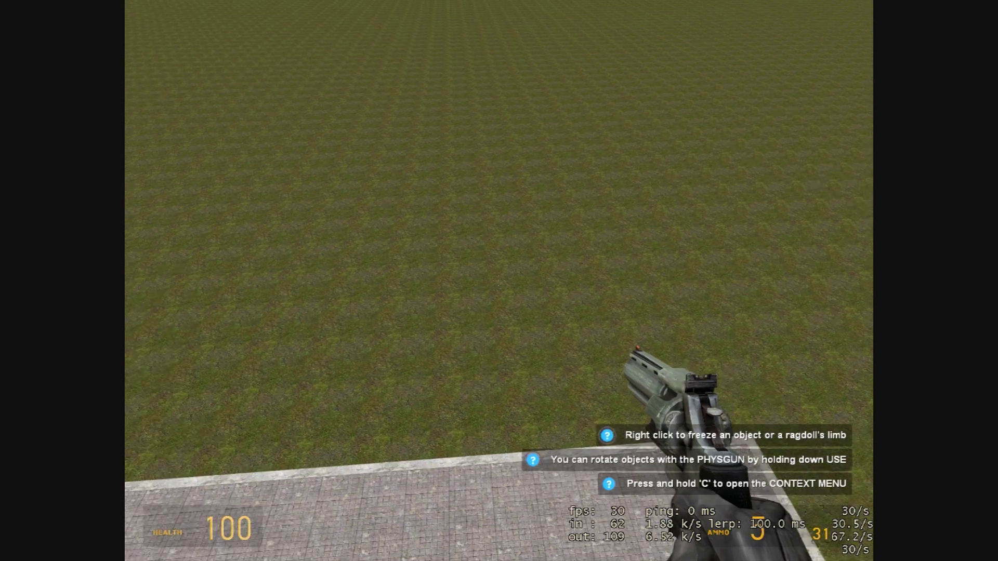
key("1")
key("1")
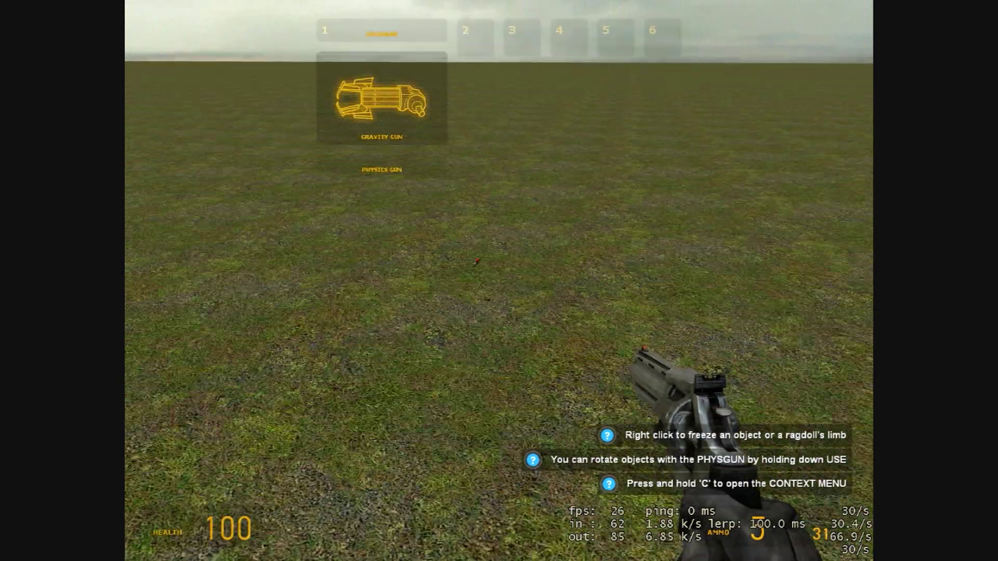
key("1")
left_click(499, 281)
left_click_drag(499, 281, 499, 281)
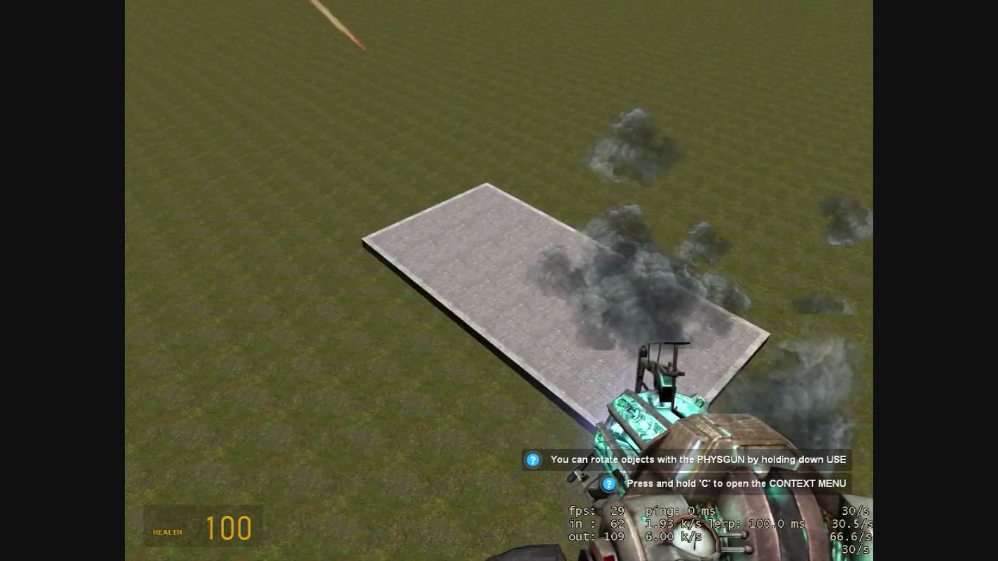
Spawn a Vacuum Bomb from GBombs, set it off and respawn the player
key("q")
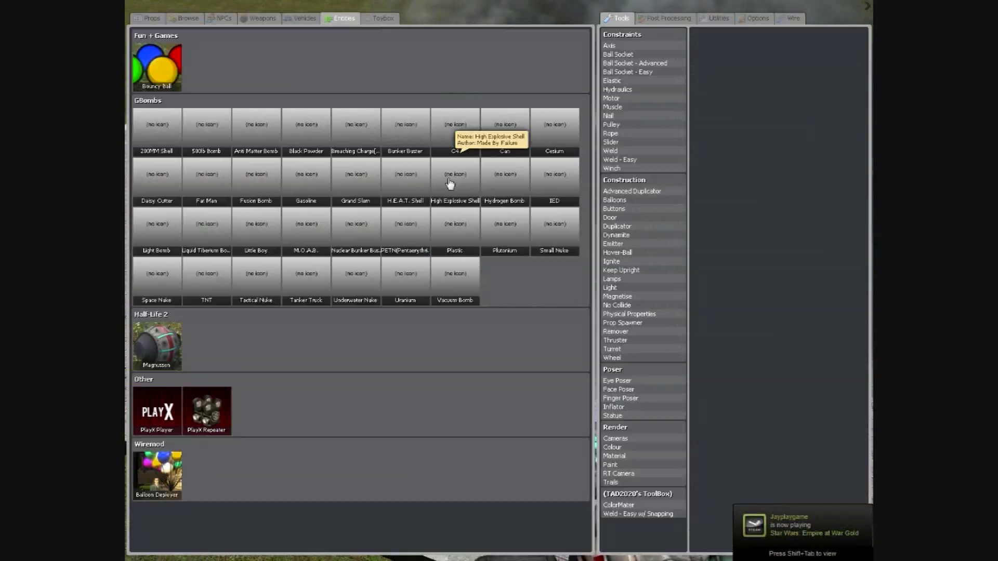
left_click(457, 280)
key("2")
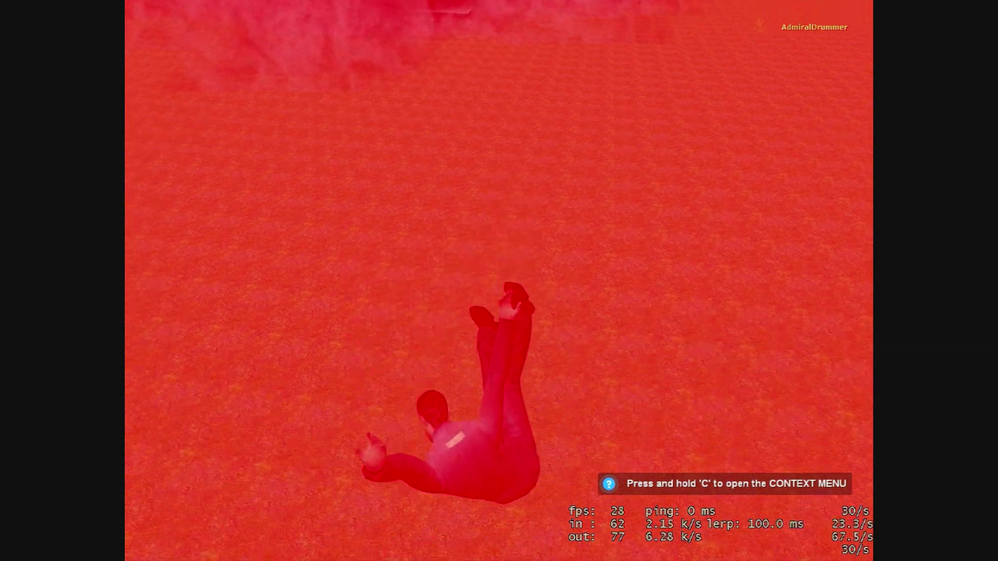
left_click(498, 281)
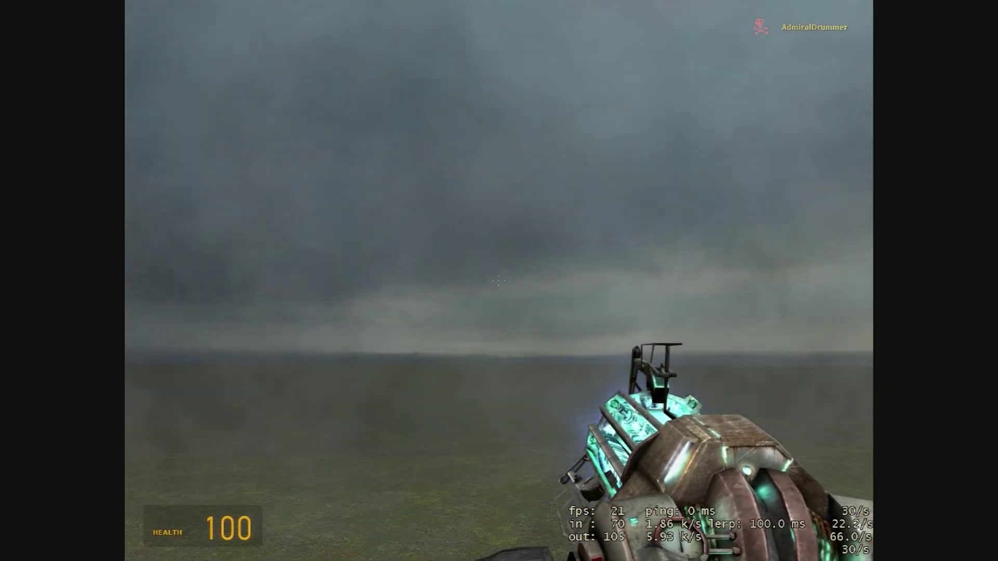
Spawn a Tanker Truck from GBombs beside the paved platform and shoot it with the pistol
key("q")
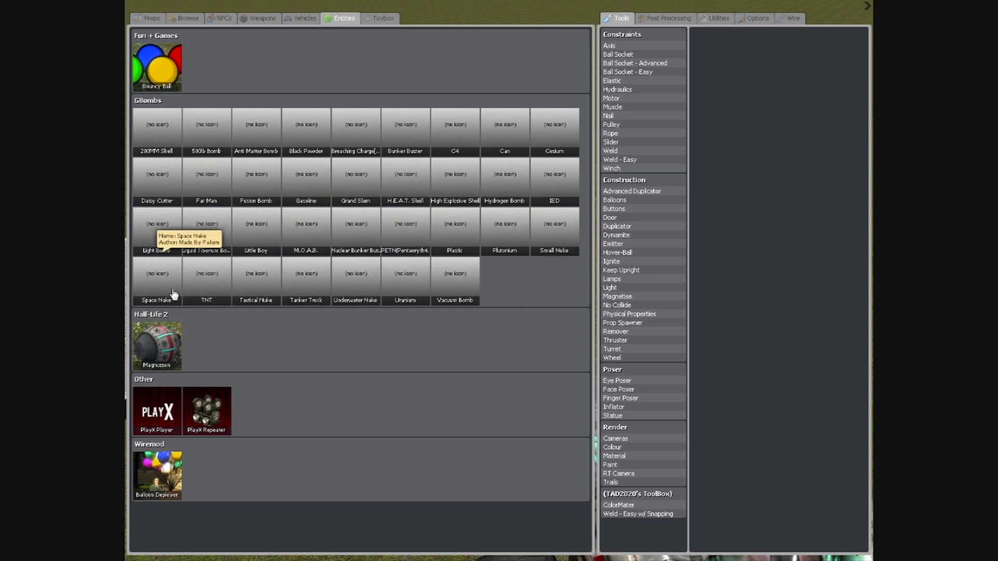
left_click(304, 287)
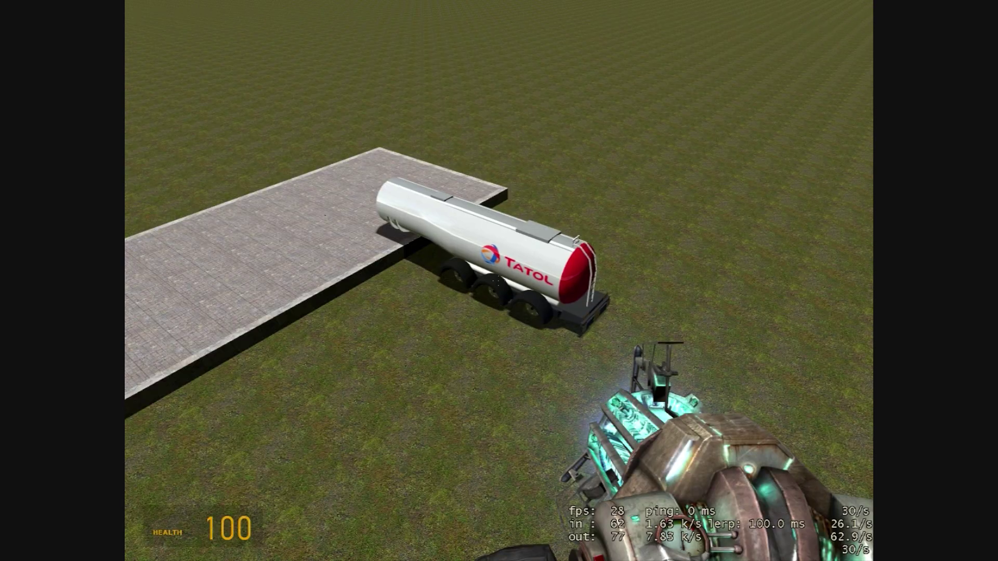
key("2")
left_click(498, 280)
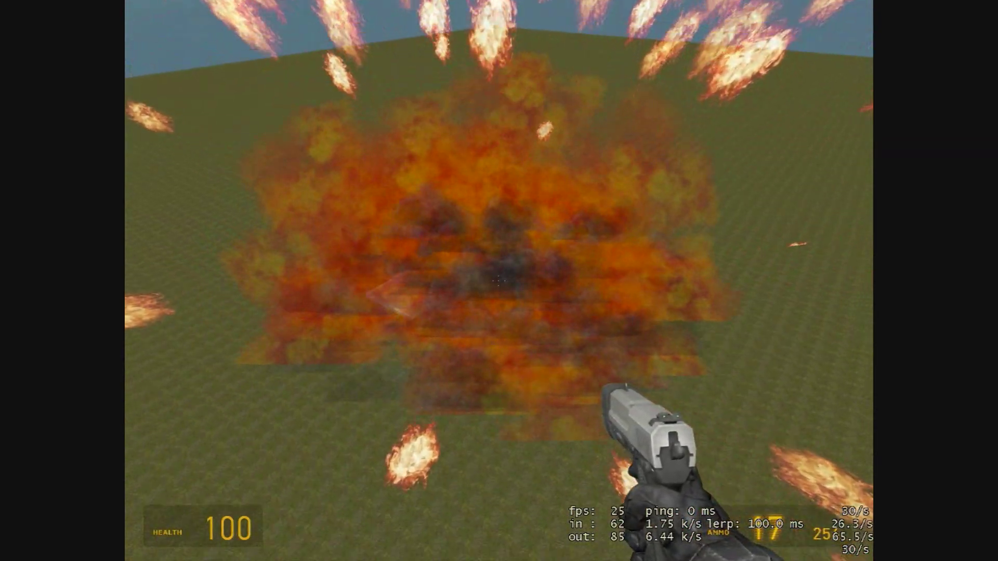
left_click(498, 281)
Spawn another Tanker Truck from GBombs on the grass, shoot it with the pistol and reload
key("q")
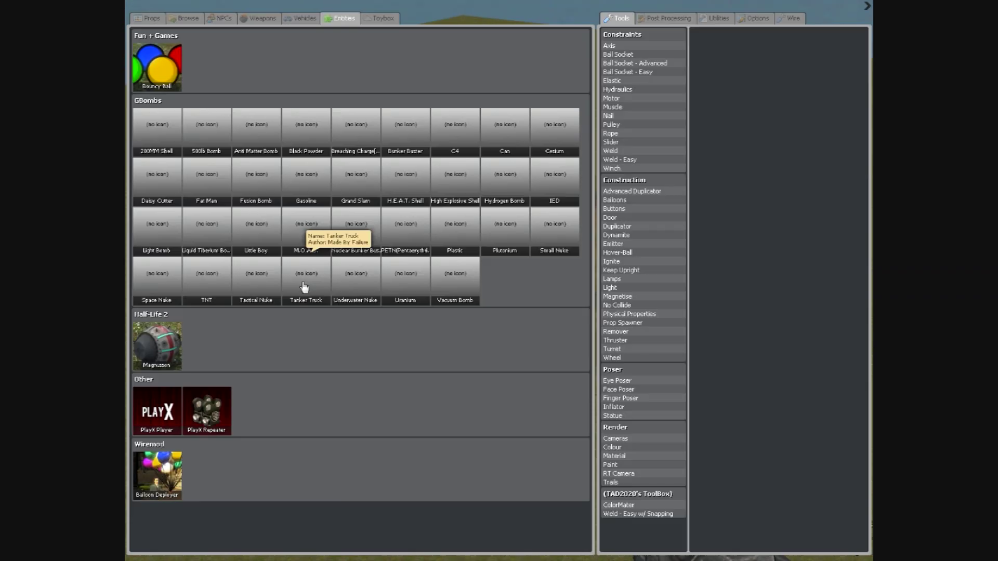
key("q")
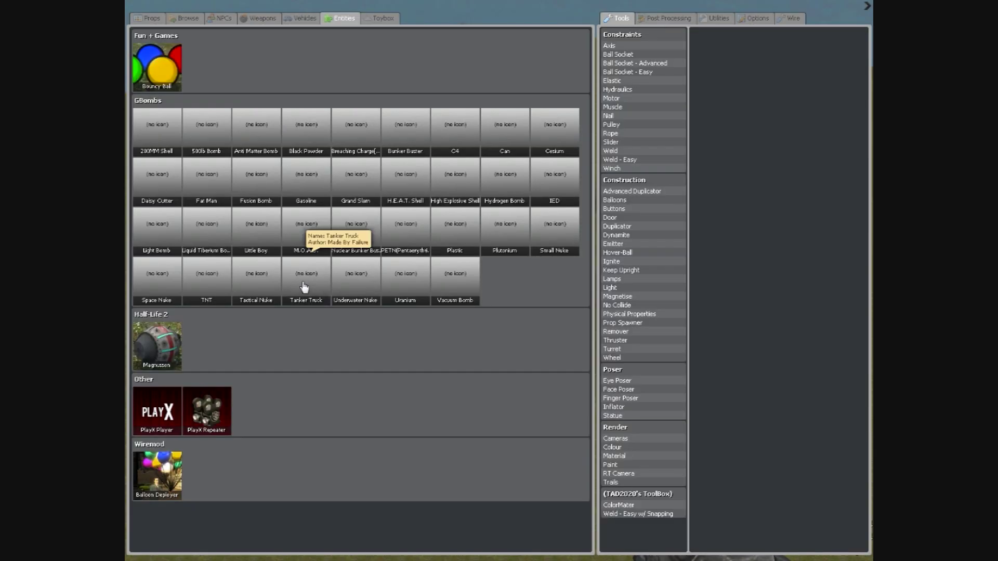
key("q")
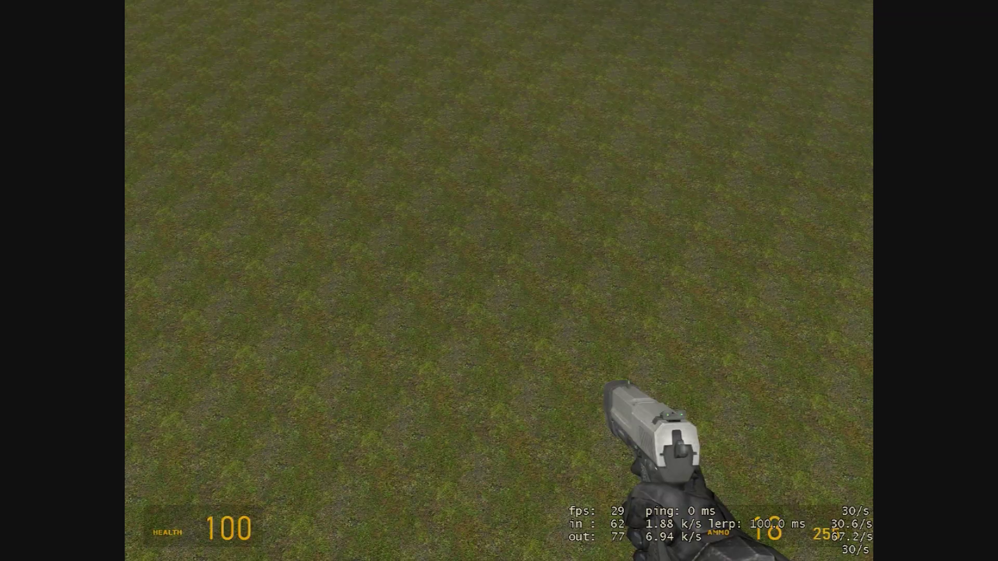
key("q")
left_click(303, 285)
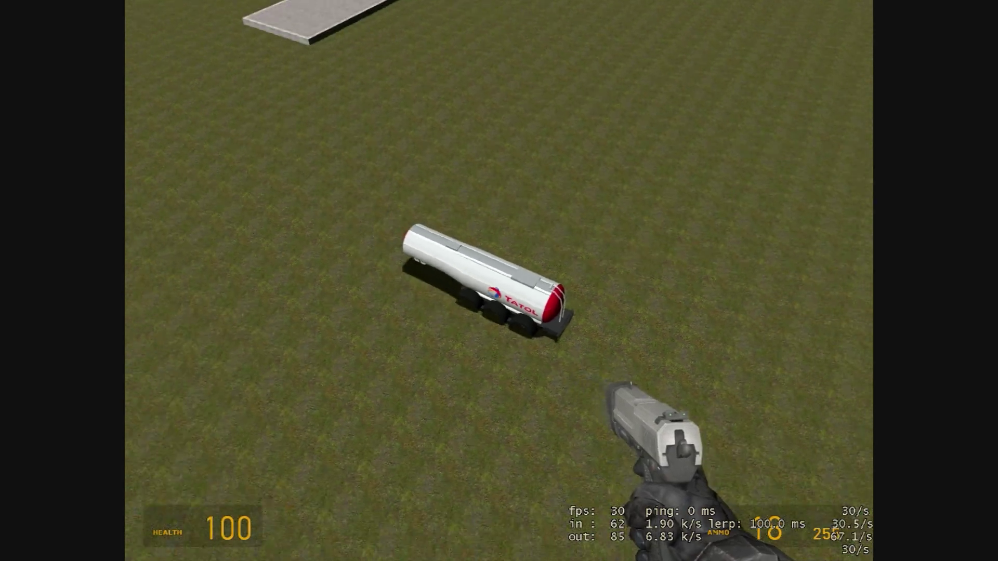
left_click(500, 281)
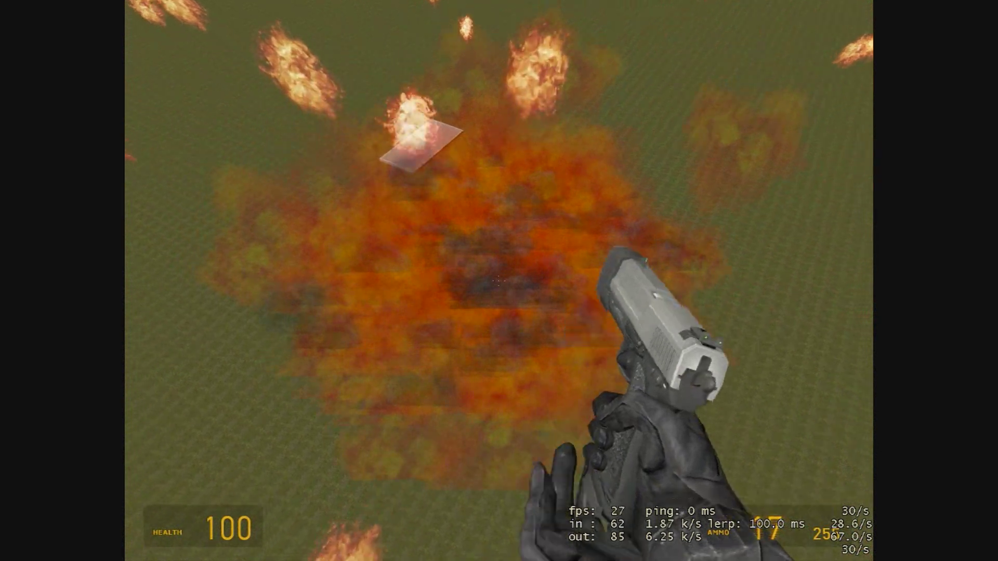
key("r")
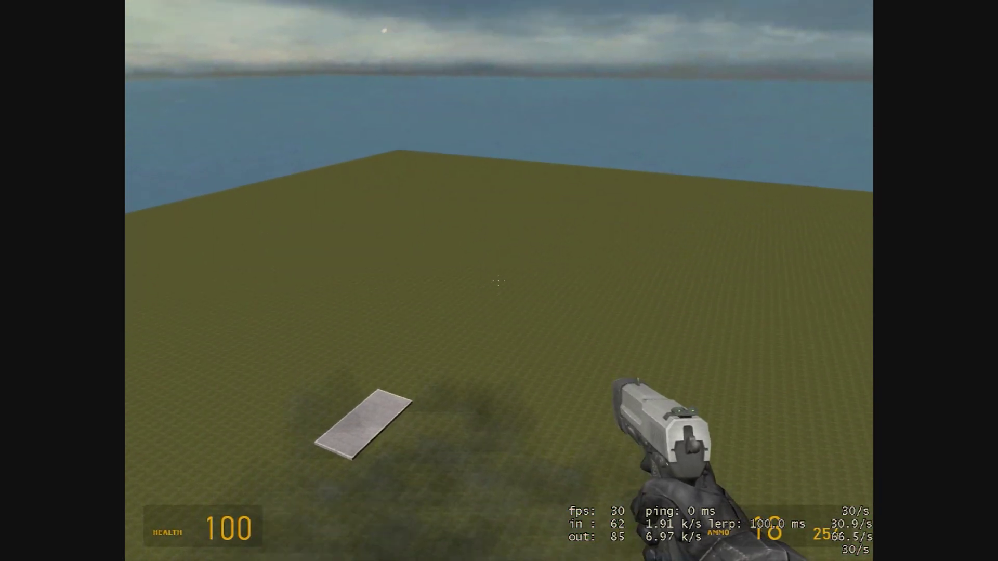
key("w")
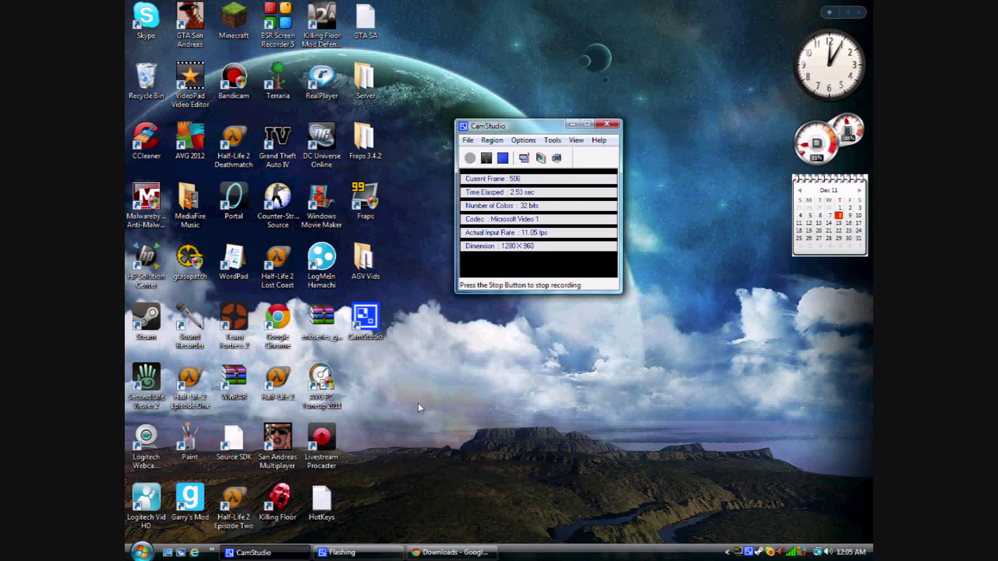
Switch to Chrome, download the gm_flatgrass_airport map file and open the downloaded 90842 (1).zip archive
mouse_move(359, 553)
left_click(416, 552)
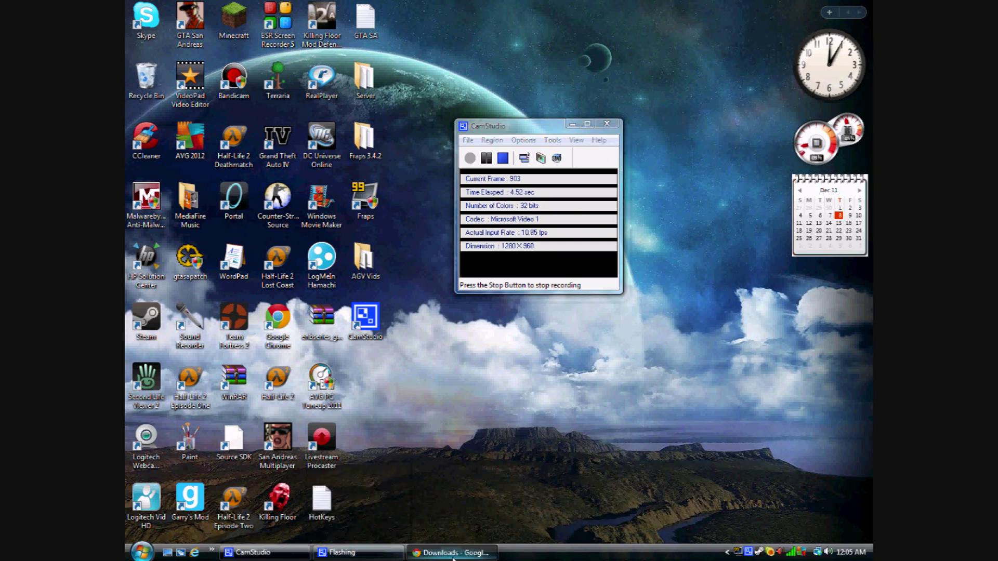
left_click(196, 6)
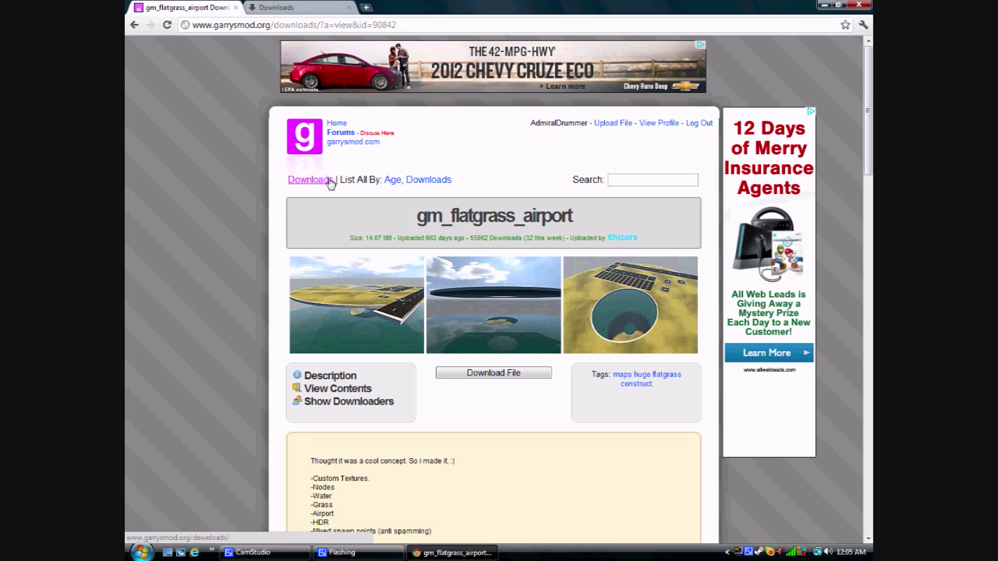
scroll(516, 488, "down", 1)
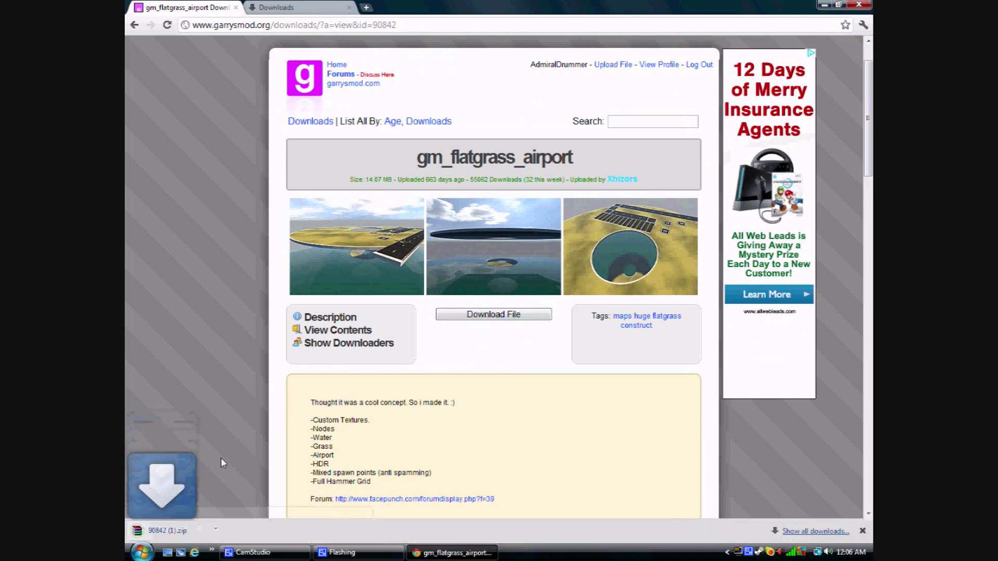
left_click(172, 533)
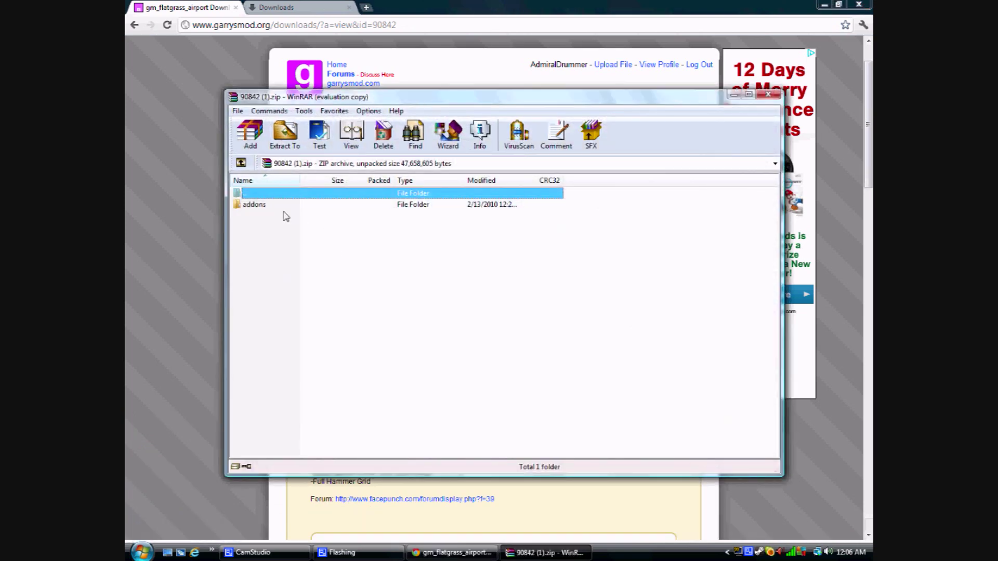
Dismiss the WinRAR purchase reminder and browse the archive to addons\gm_flatgrass_airport\maps
double_click(254, 205)
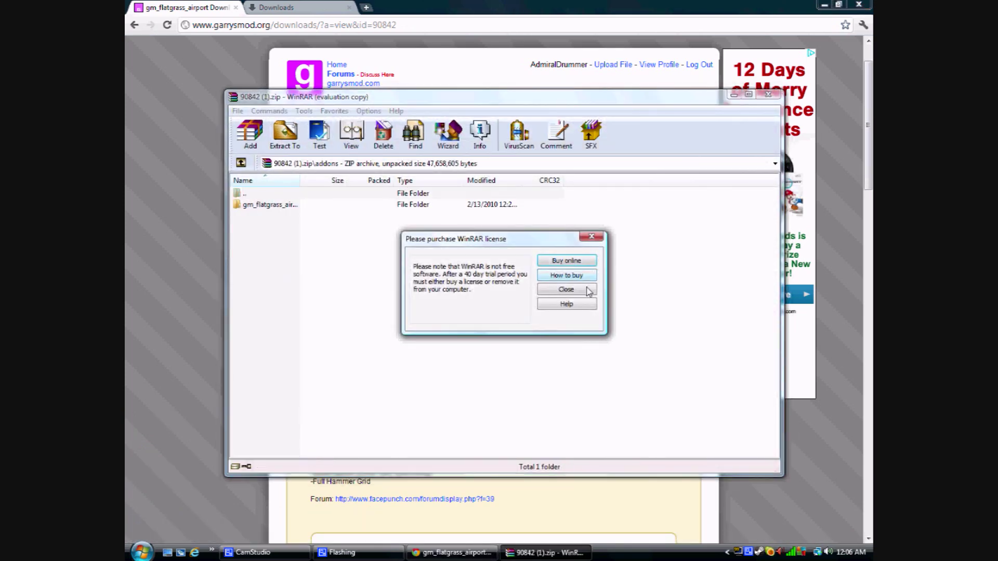
left_click(567, 290)
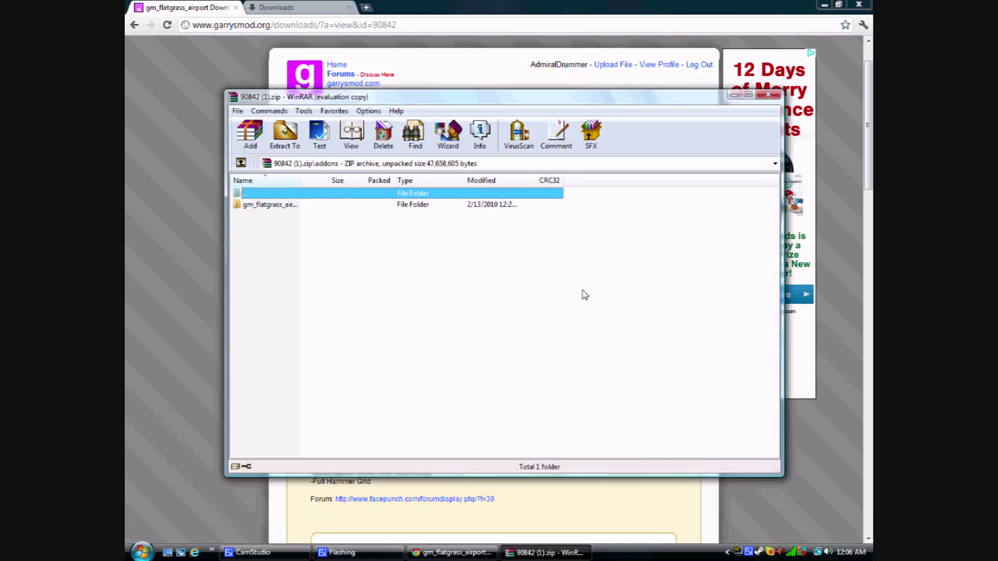
left_click(284, 206)
double_click(284, 207)
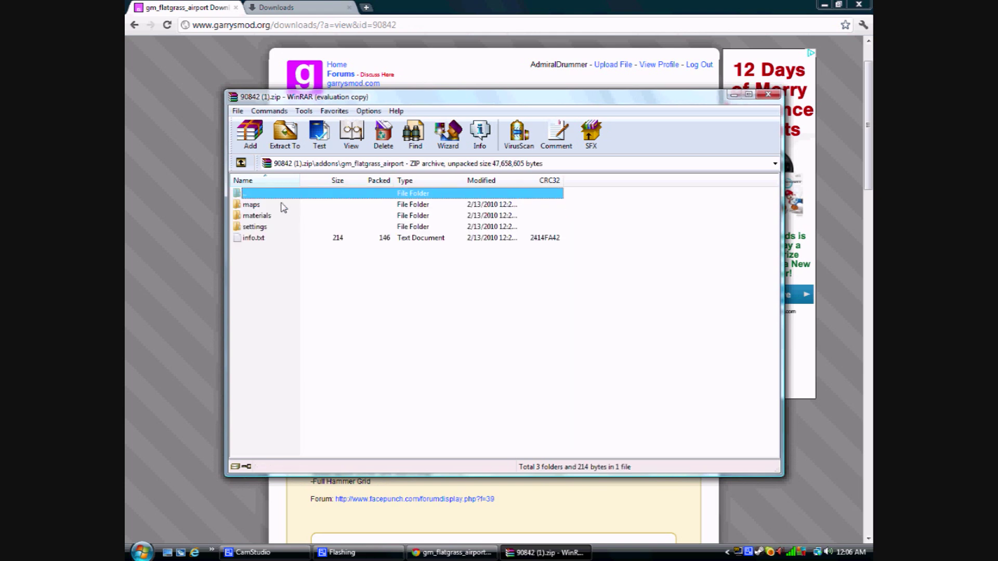
double_click(253, 206)
left_click(390, 205)
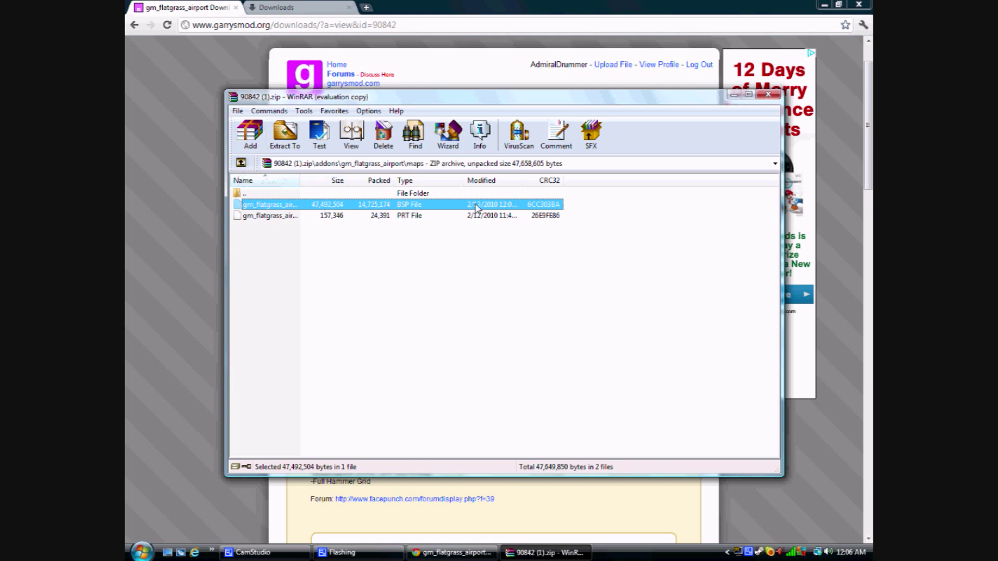
key("Down")
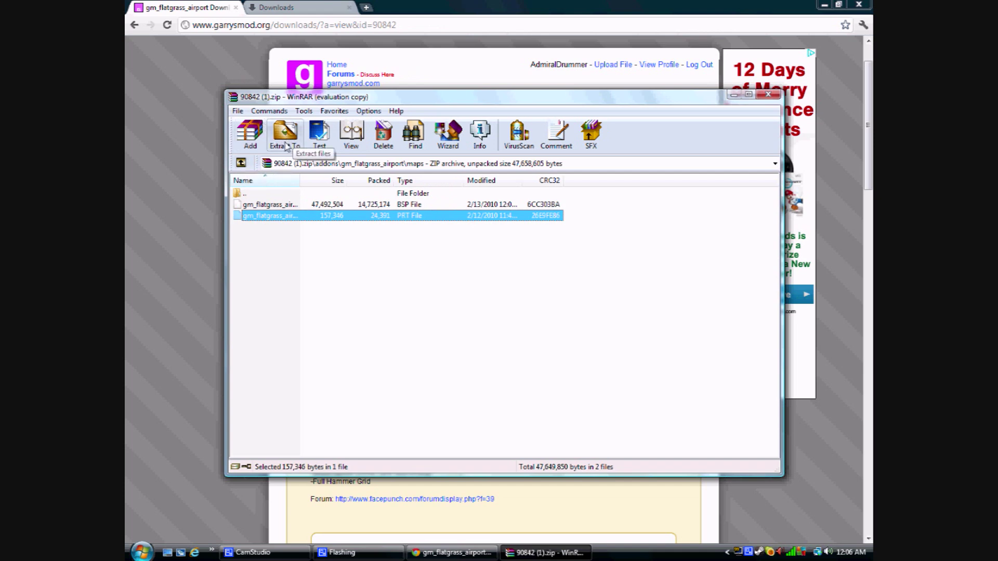
Go up one level, reopen the maps folder in the archive and select the BSP file
left_click(242, 163)
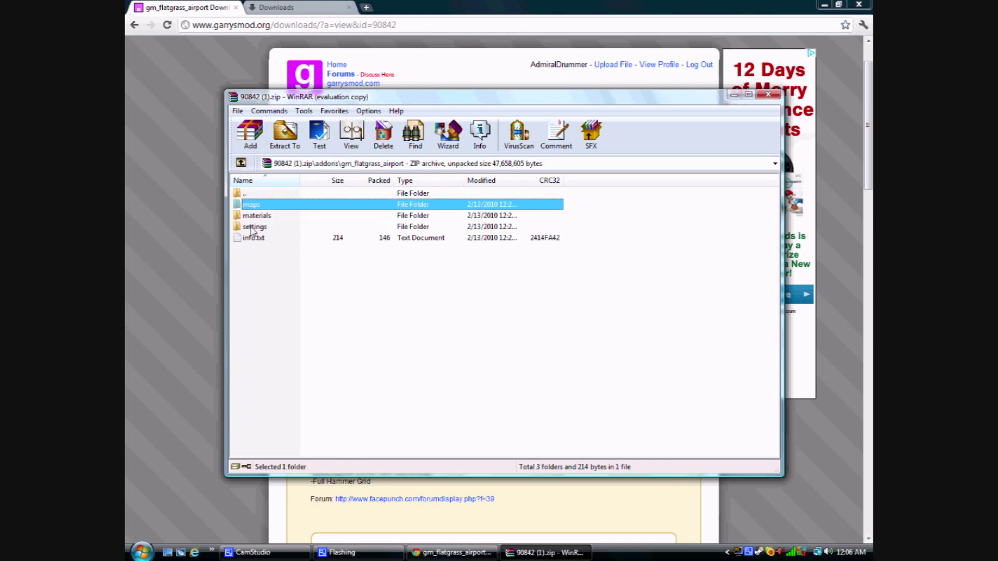
double_click(258, 206)
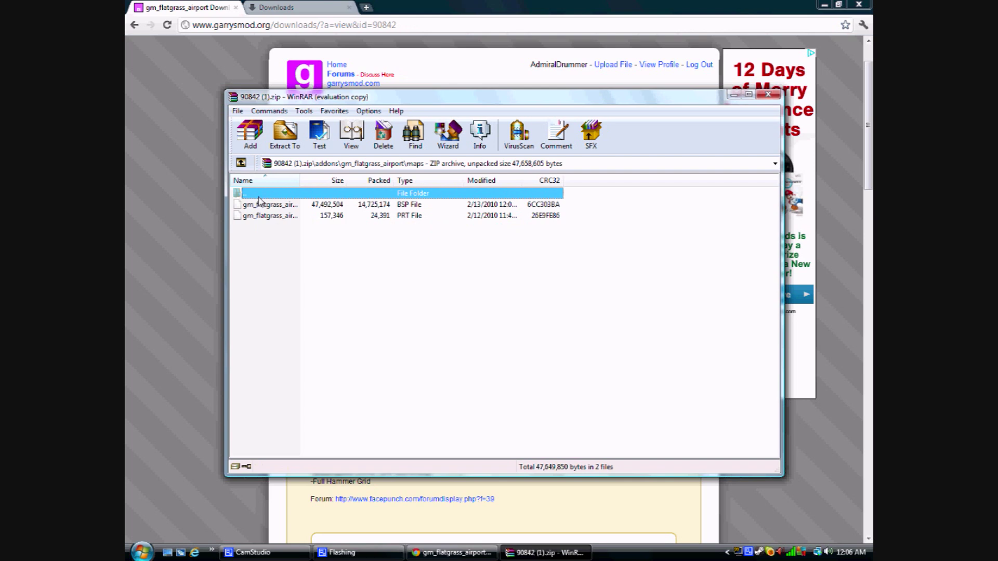
left_click(400, 67)
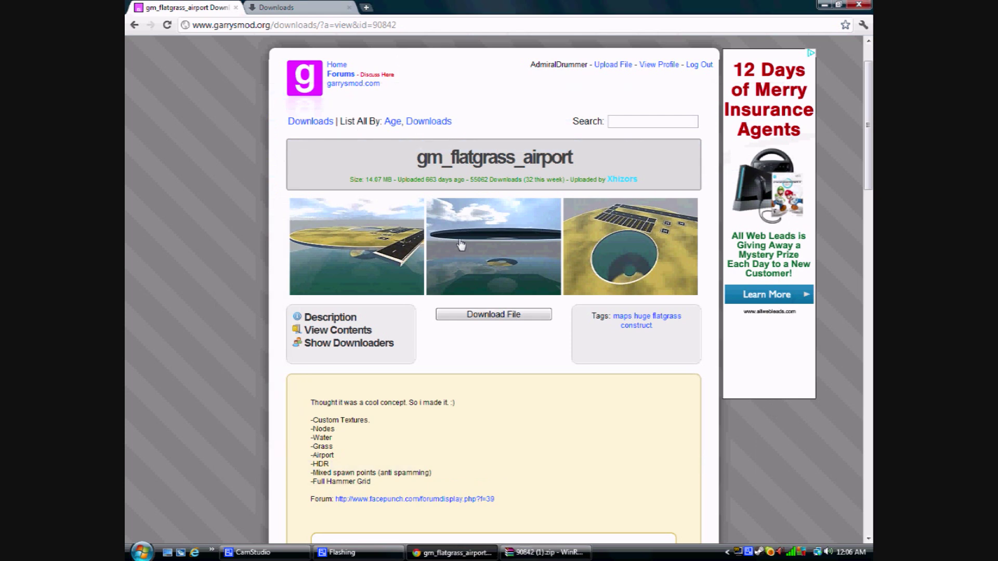
left_click(546, 552)
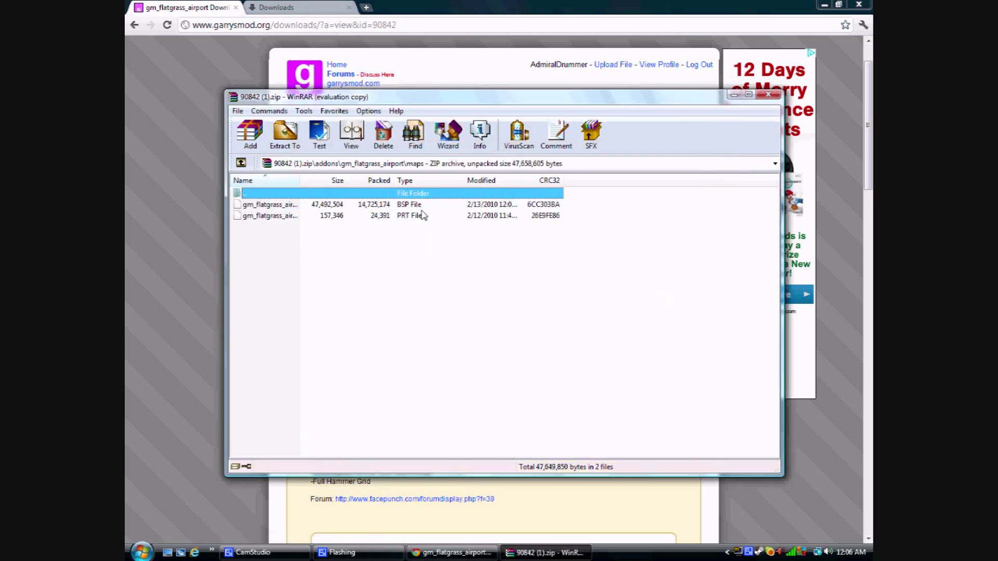
left_click(380, 203)
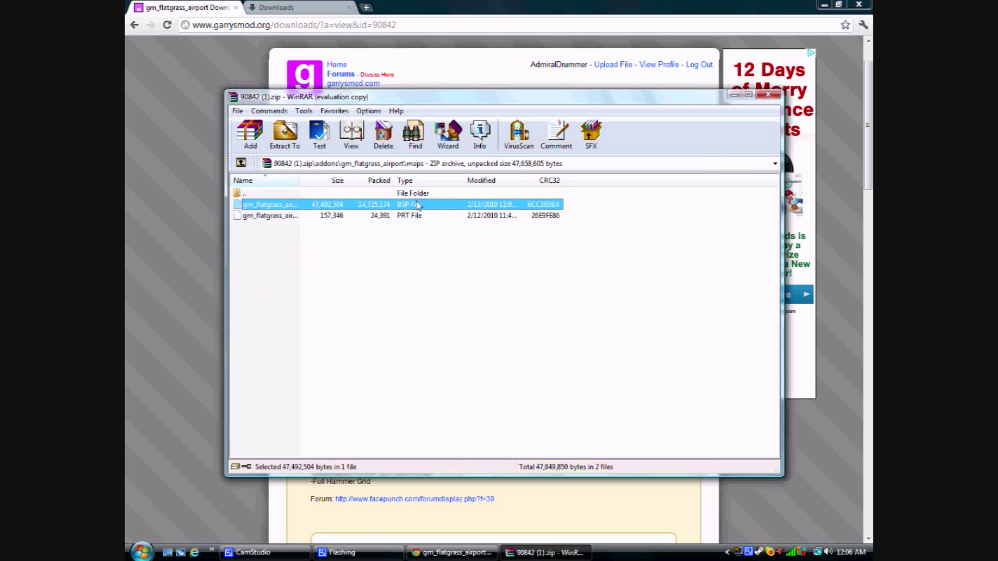
Open C:\Program Files (x86)\Steam\steamapps in Windows Explorer and go to the account folder's garrysmod\garrysmod\maps folder
key("super")
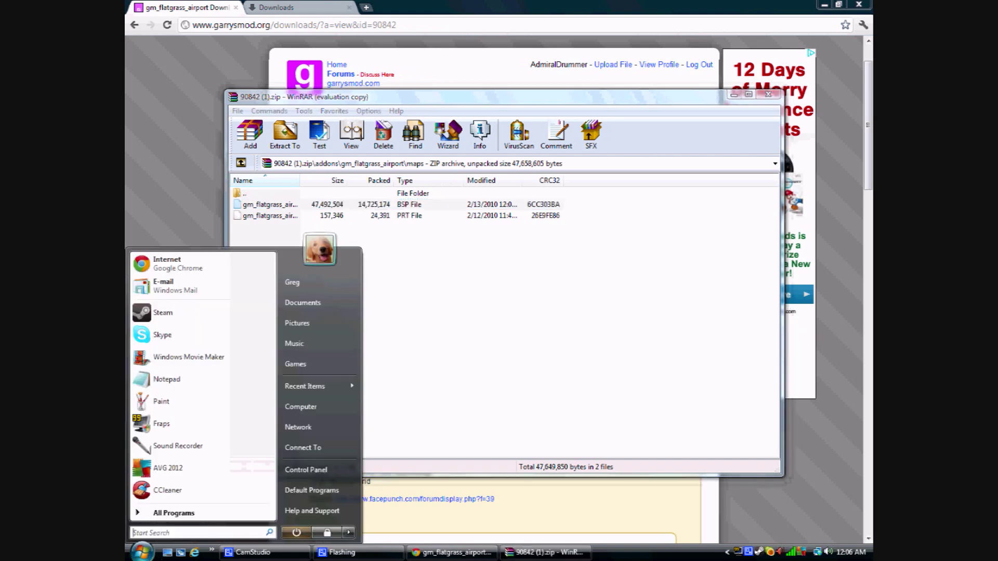
left_click(323, 401)
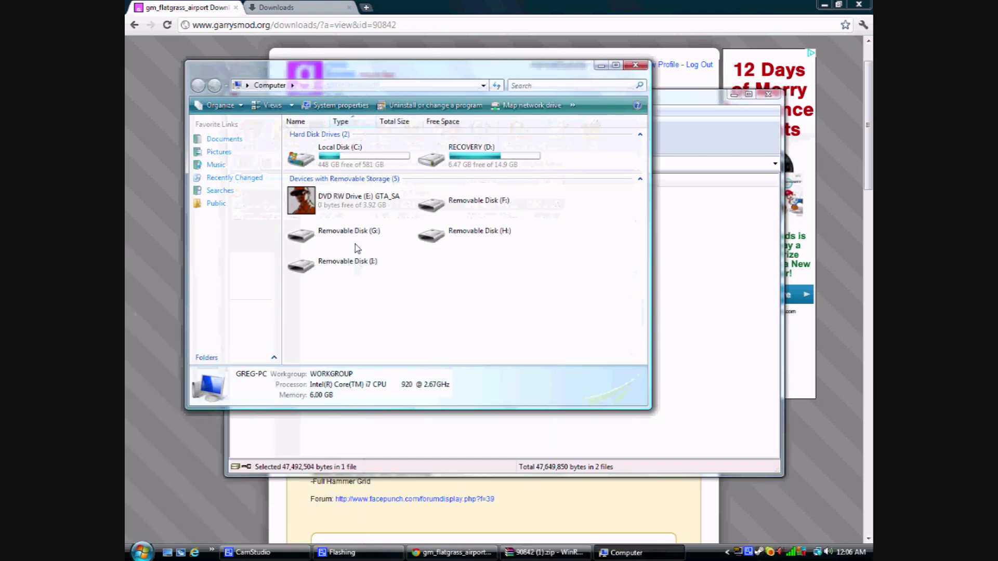
double_click(391, 164)
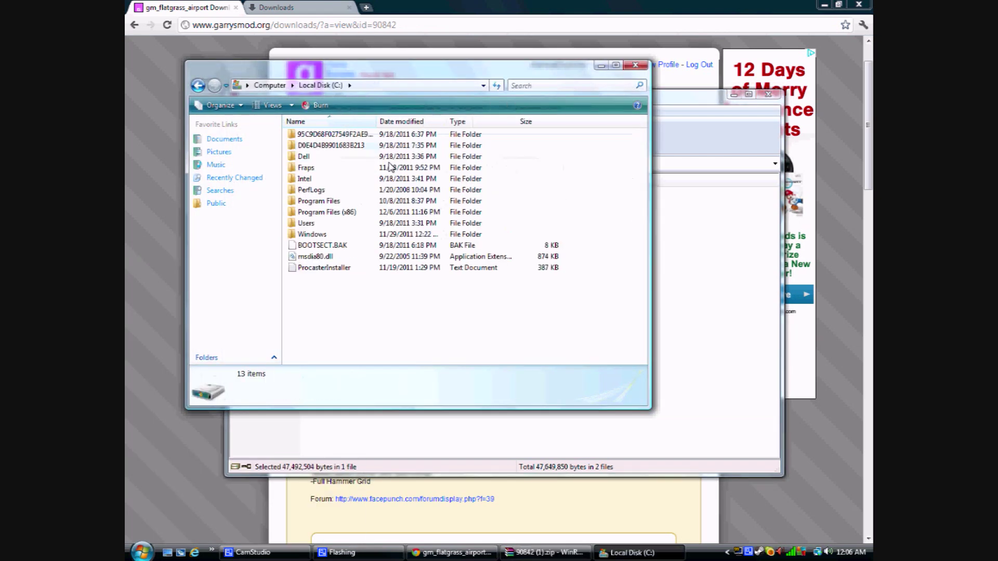
double_click(341, 210)
scroll(310, 218, "down", 5)
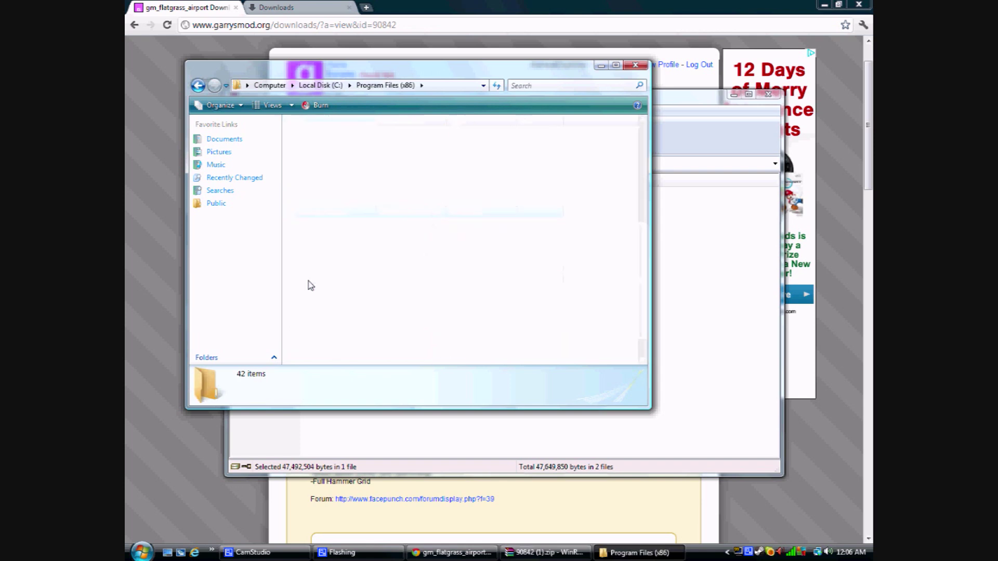
double_click(310, 285)
double_click(308, 257)
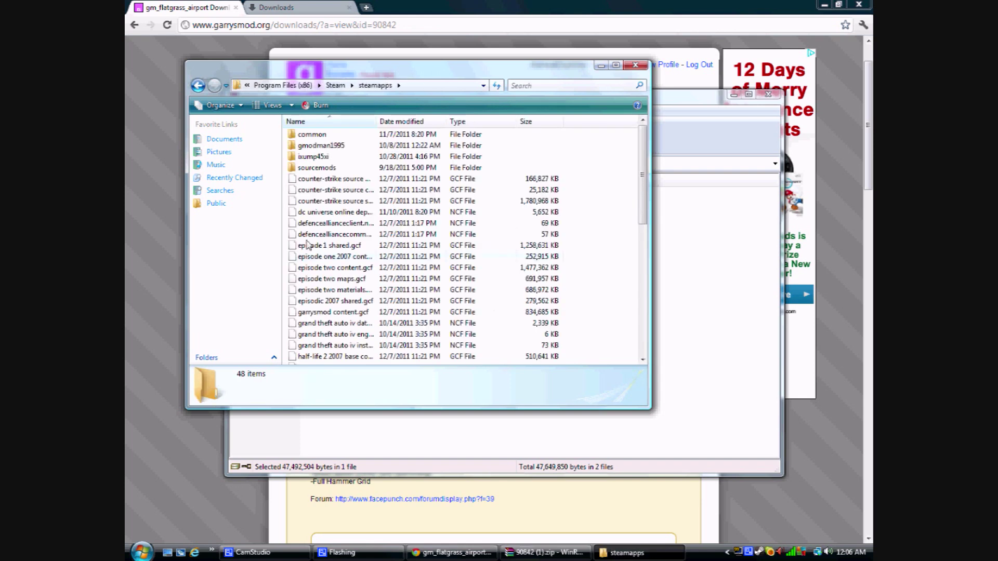
double_click(314, 145)
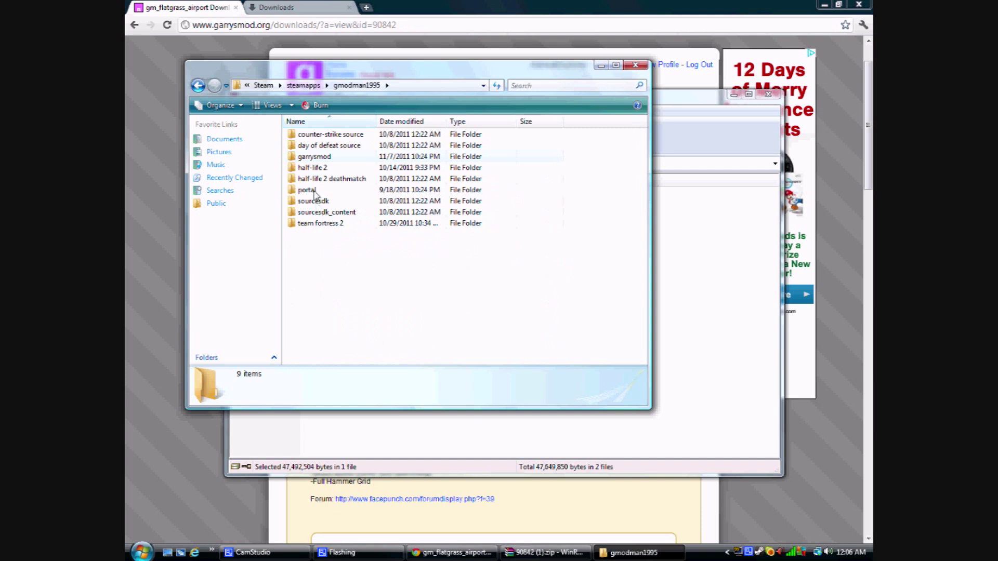
double_click(313, 157)
double_click(314, 157)
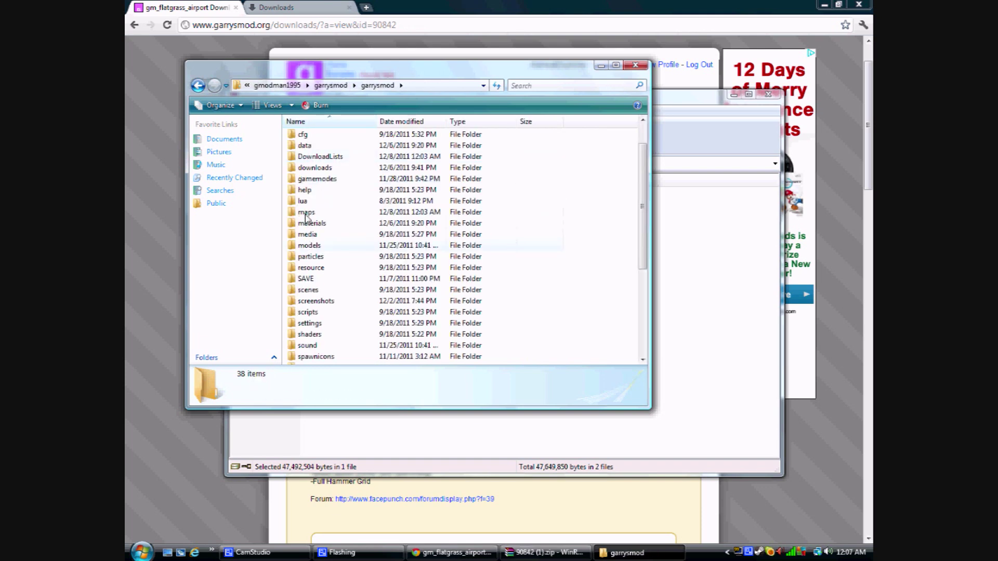
double_click(307, 212)
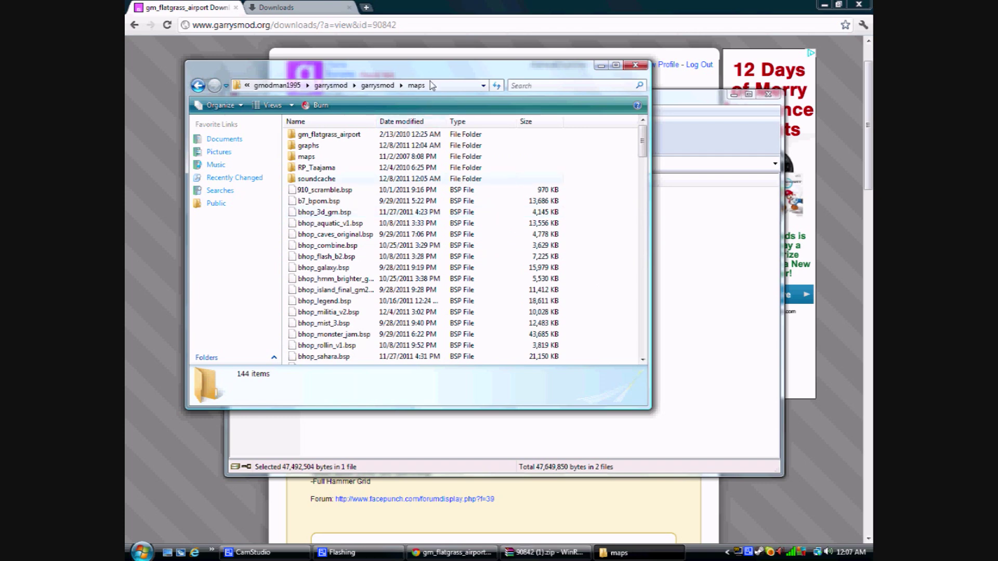
Place the maps folder window beside the archive and extract gm_flatgrass_airport.bsp into it, replacing the existing file
left_click_drag(421, 71, 549, 62)
scroll(554, 229, "down", 10)
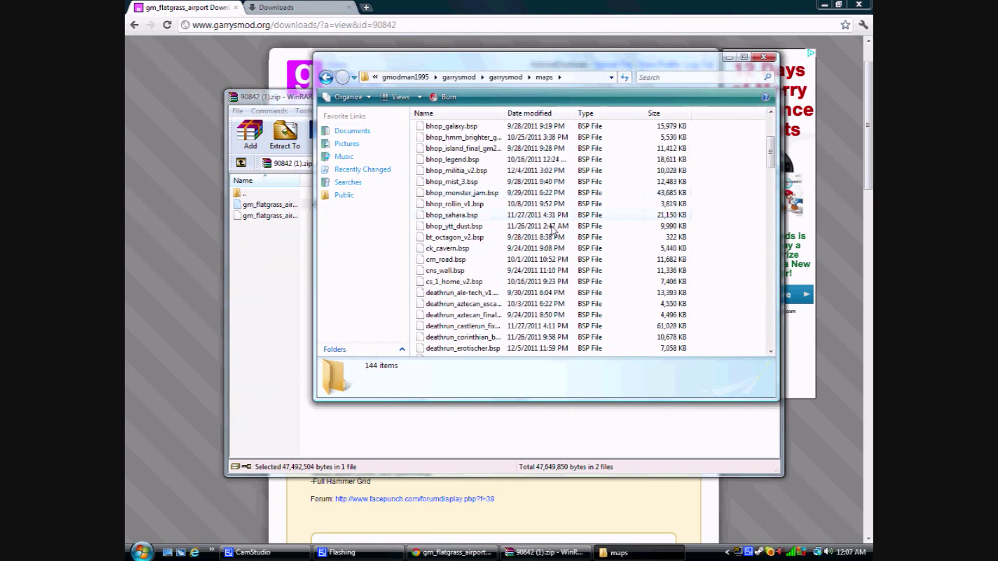
scroll(553, 229, "down", 12)
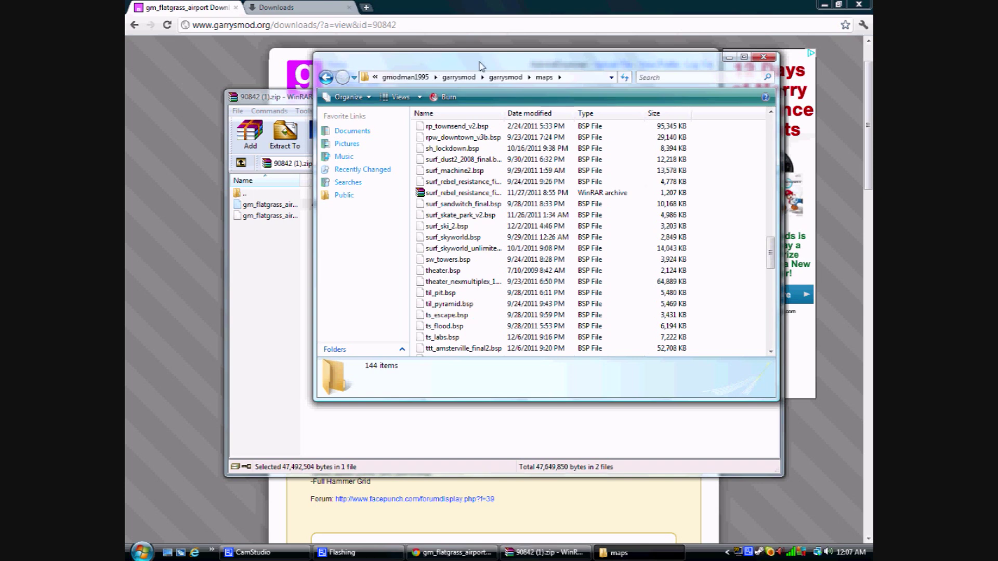
left_click_drag(479, 65, 651, 13)
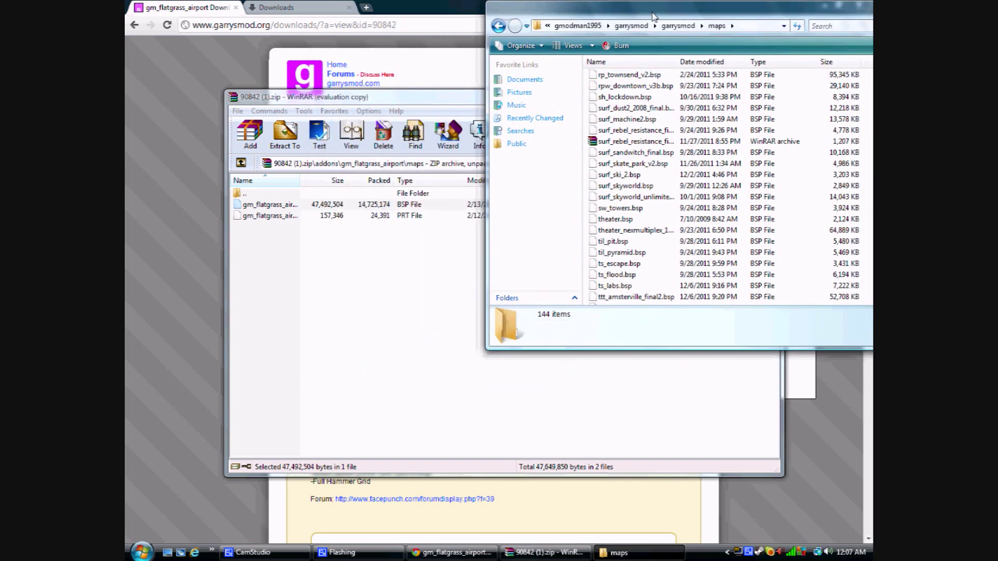
left_click(250, 222)
left_click(315, 208)
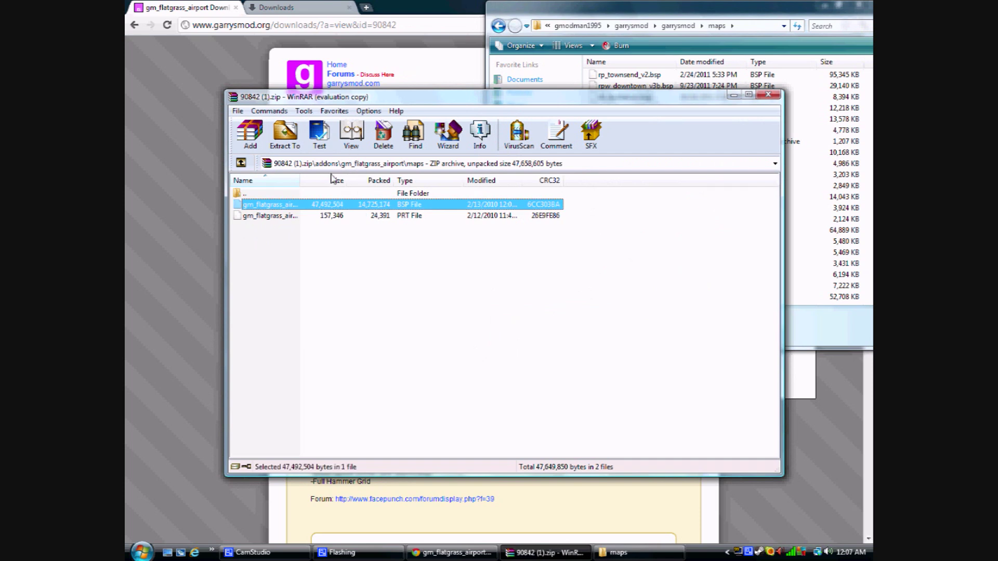
left_click_drag(742, 225, 822, 258)
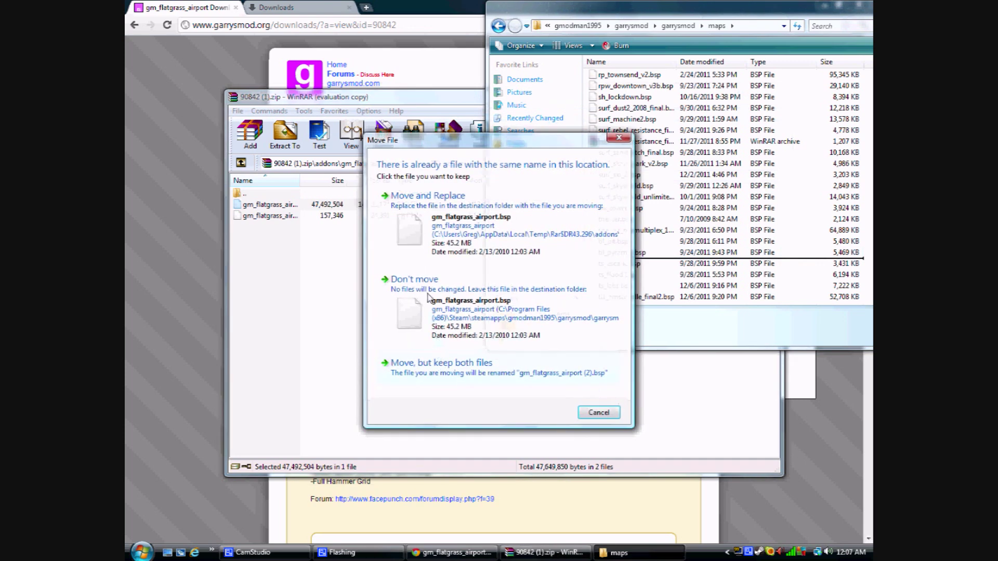
left_click(429, 221)
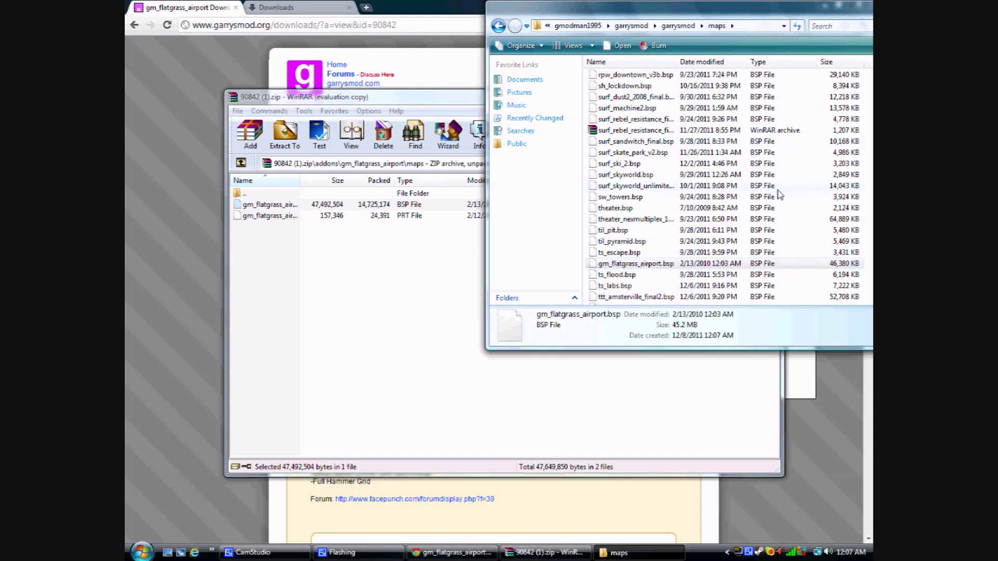
Look through the maps folder listing, and close both the folder window and the gm_flatgrass_airport archive
left_click_drag(624, 2, 398, 22)
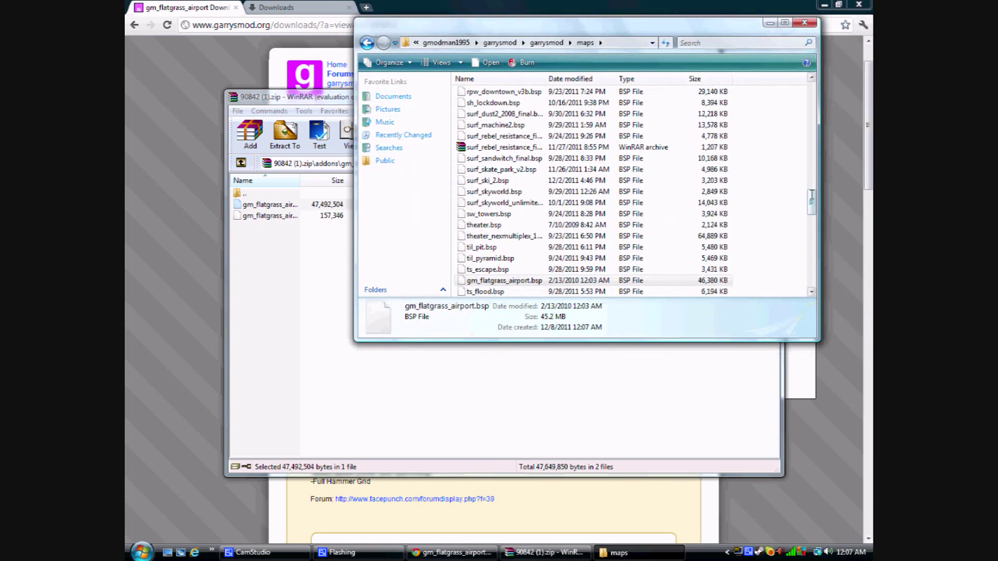
left_click_drag(811, 203, 812, 179)
scroll(793, 94, "up", 2)
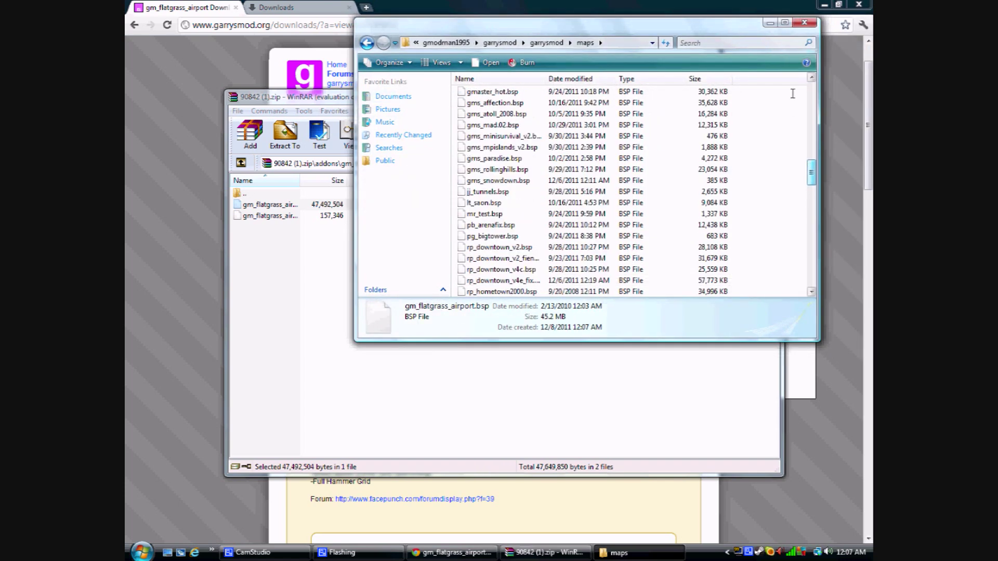
left_click(805, 24)
left_click(768, 95)
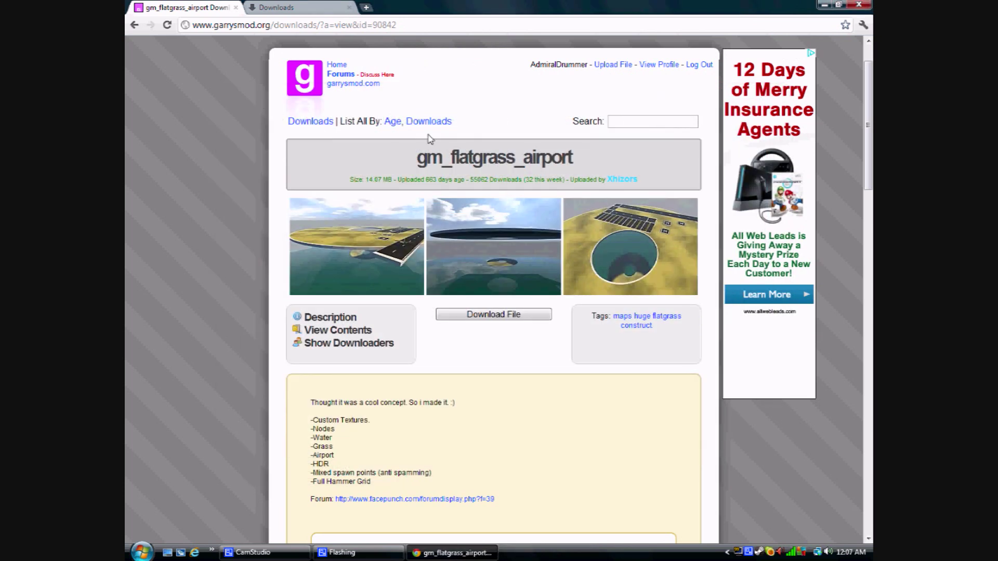
Go to the site's main Downloads page and list the downloads tagged Maps
left_click(319, 122)
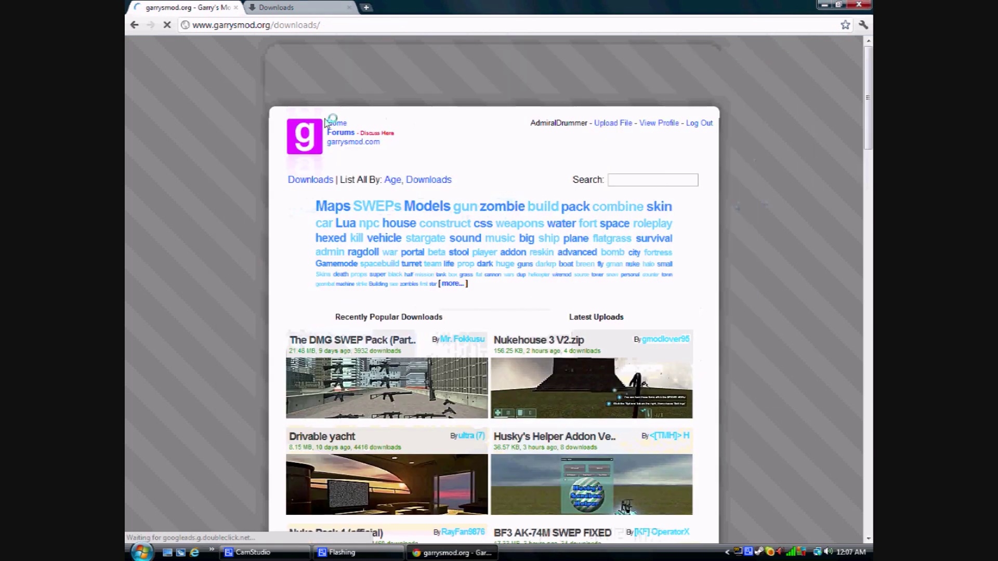
scroll(356, 302, "down", 3)
scroll(333, 156, "up", 2)
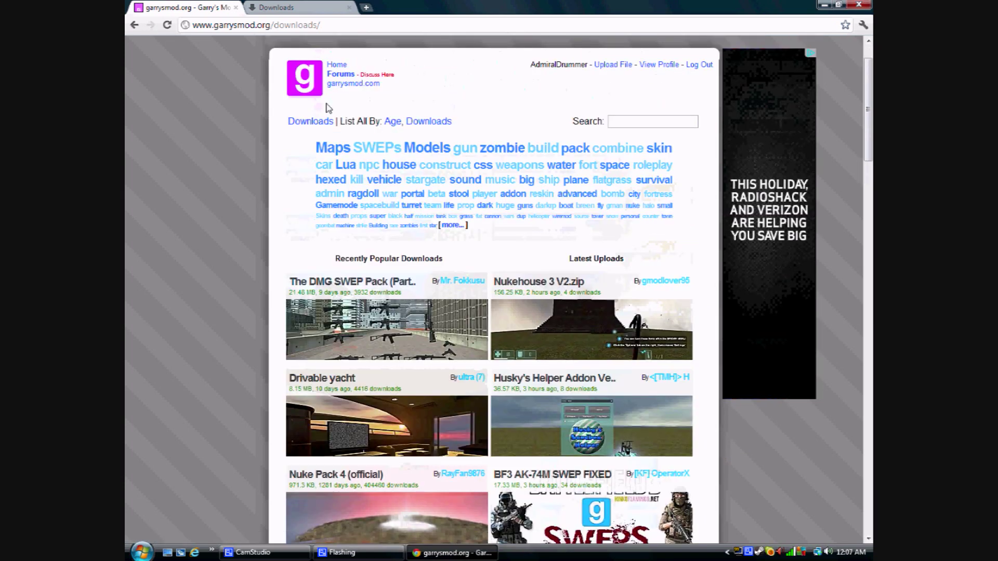
left_click(324, 150)
scroll(362, 248, "down", 5)
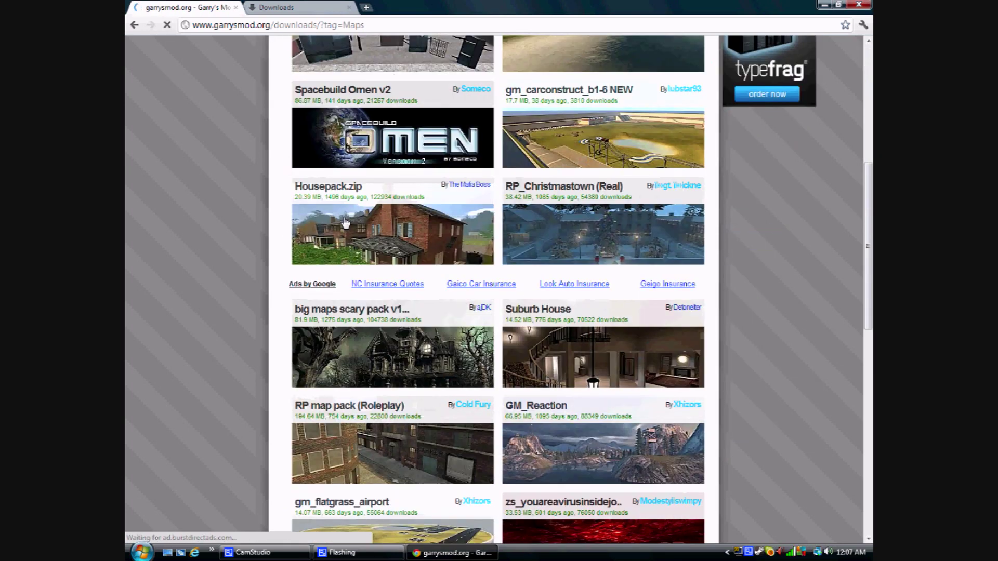
Check the Housepack.zip page, return to the Maps list and open the de_forest.zip page
left_click(360, 241)
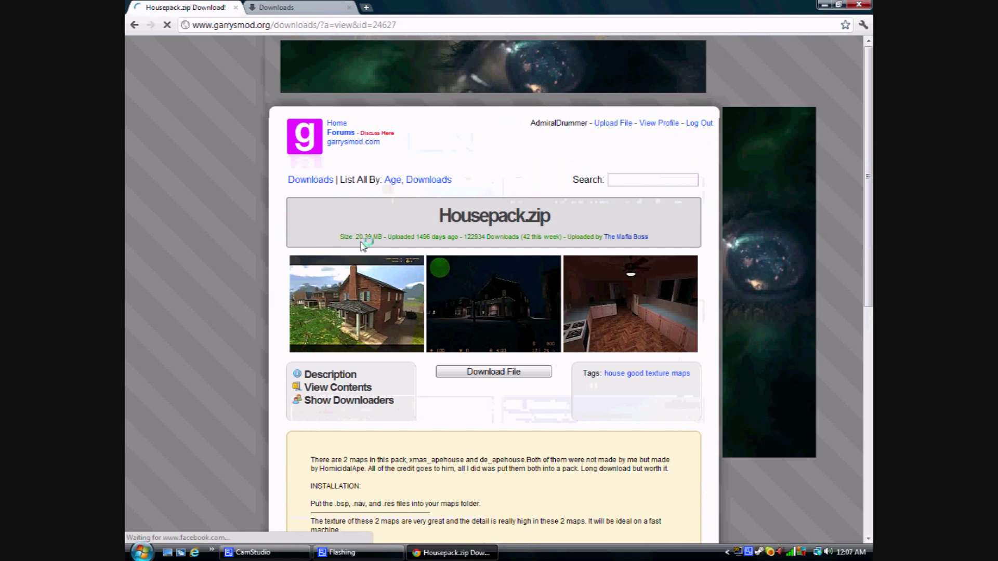
left_click(134, 24)
scroll(394, 225, "down", 10)
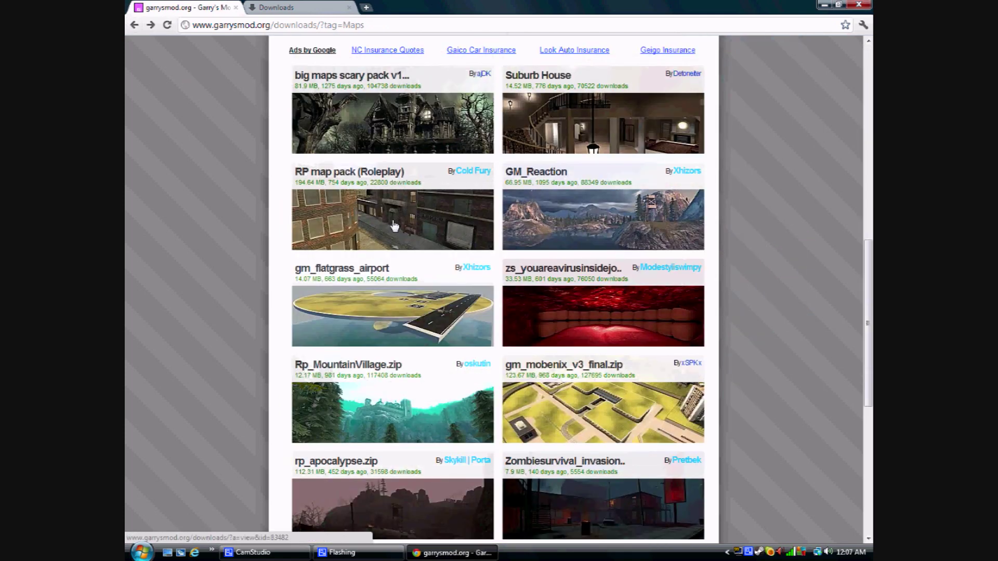
scroll(394, 225, "down", 4)
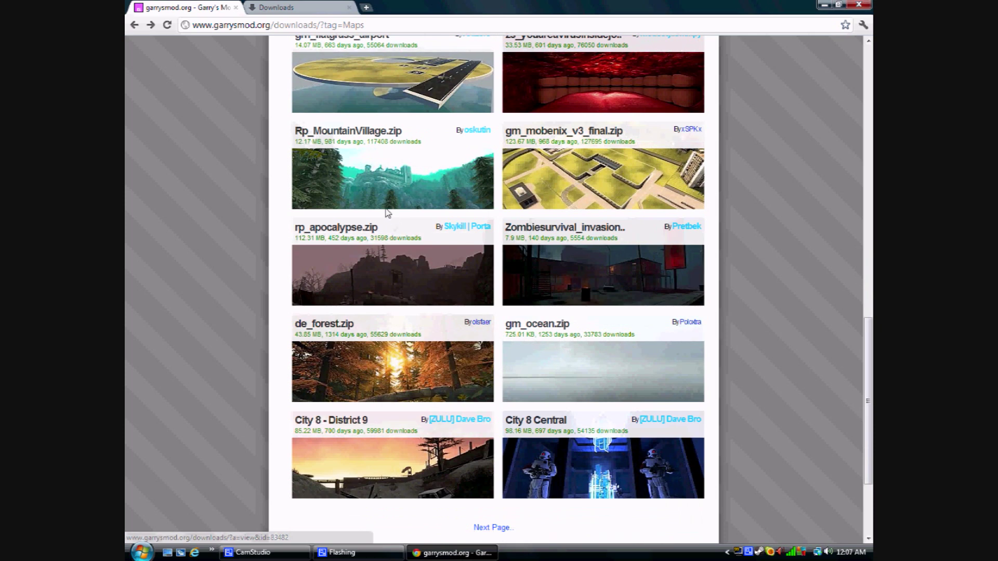
scroll(387, 213, "down", 2)
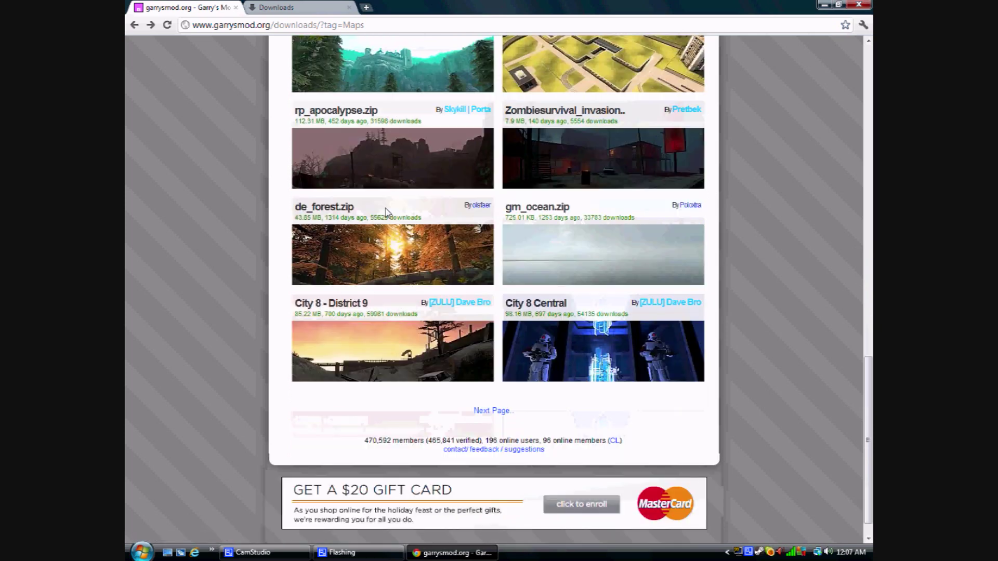
left_click(452, 253)
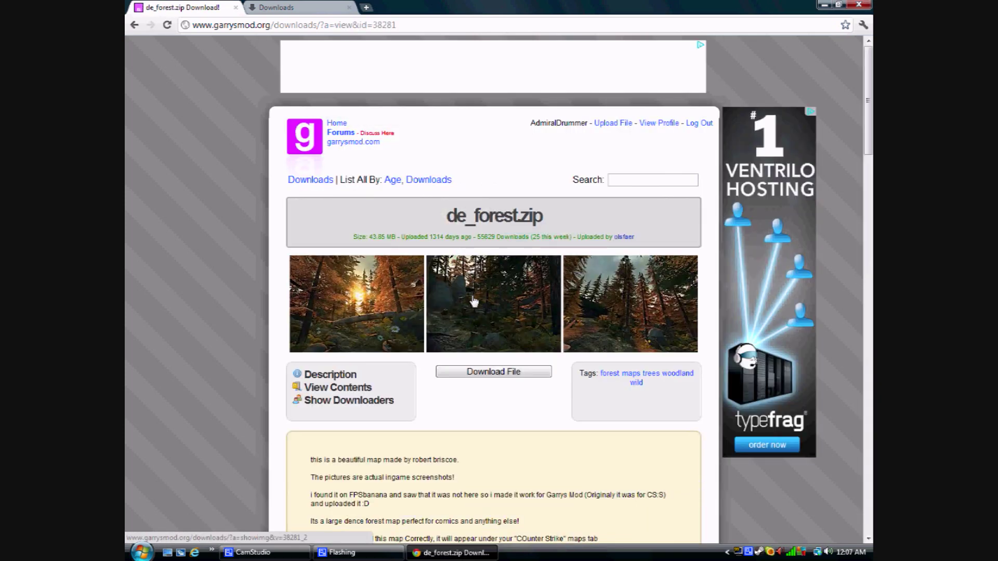
Read the de_forest.zip description and download the file
scroll(474, 302, "down", 4)
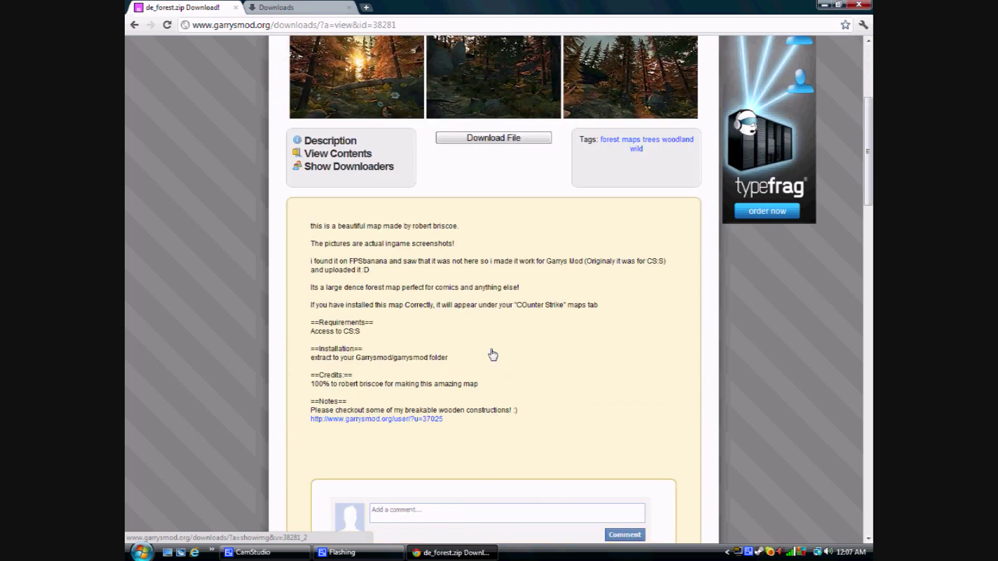
scroll(492, 355, "up", 3)
left_click(491, 313)
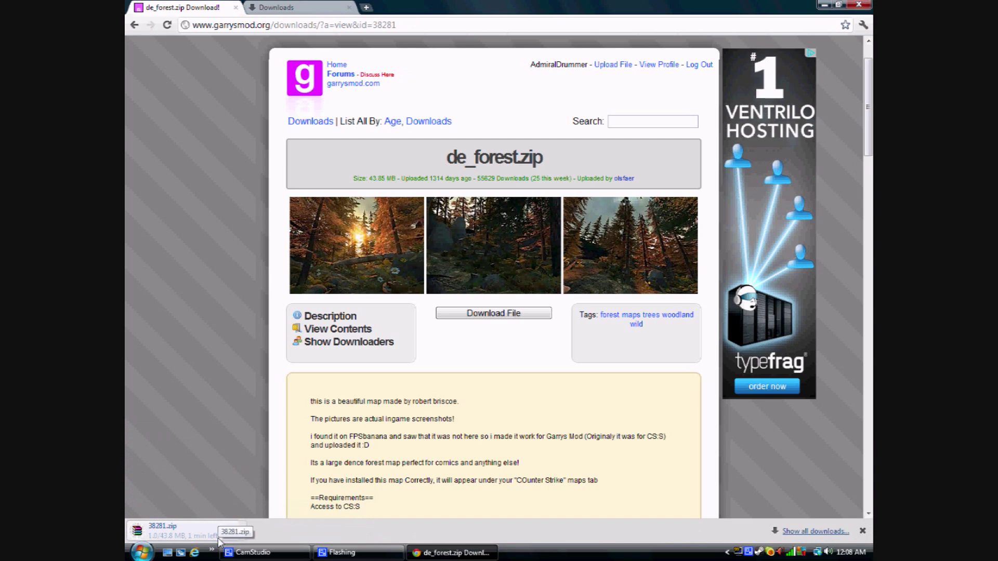
Browse the comments on the de_forest.zip page and check the progress of 38281.zip in the browser's download list
scroll(240, 245, "down", 6)
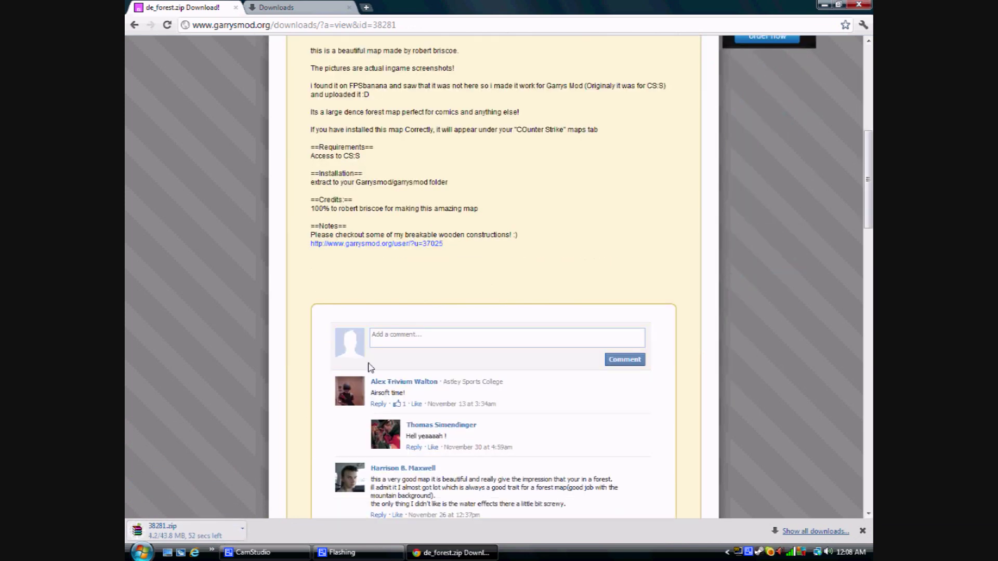
scroll(367, 367, "down", 4)
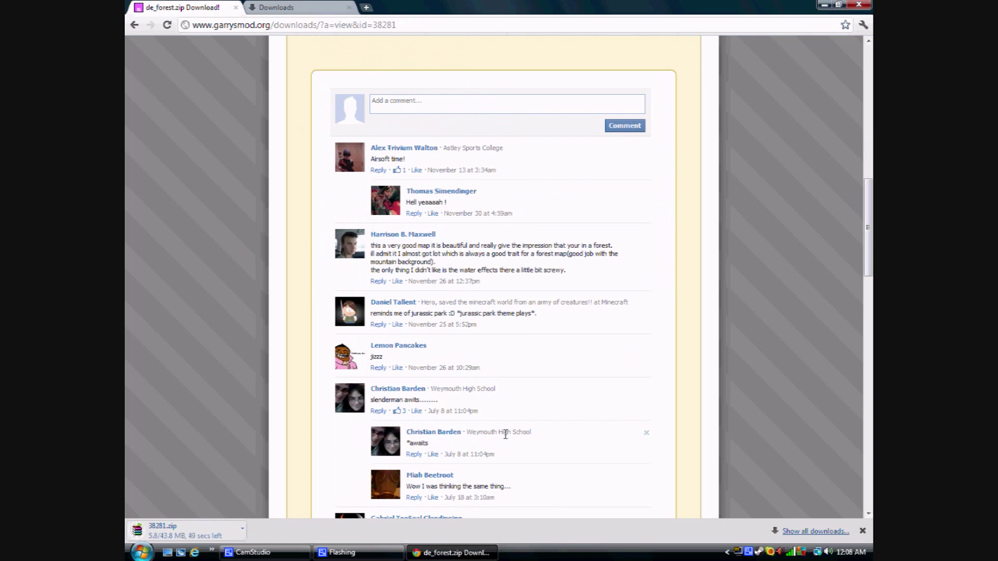
scroll(506, 435, "up", 10)
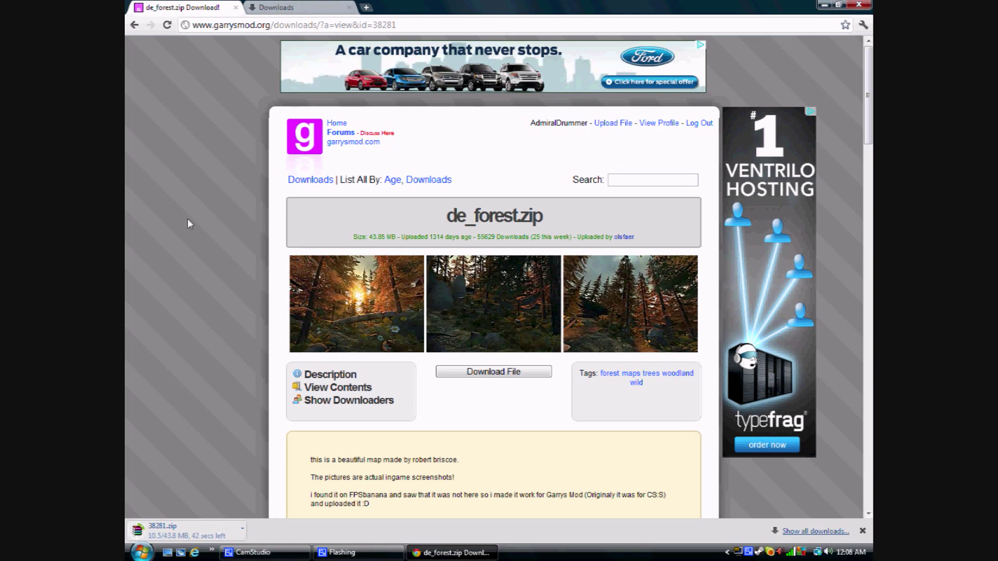
left_click(291, 7)
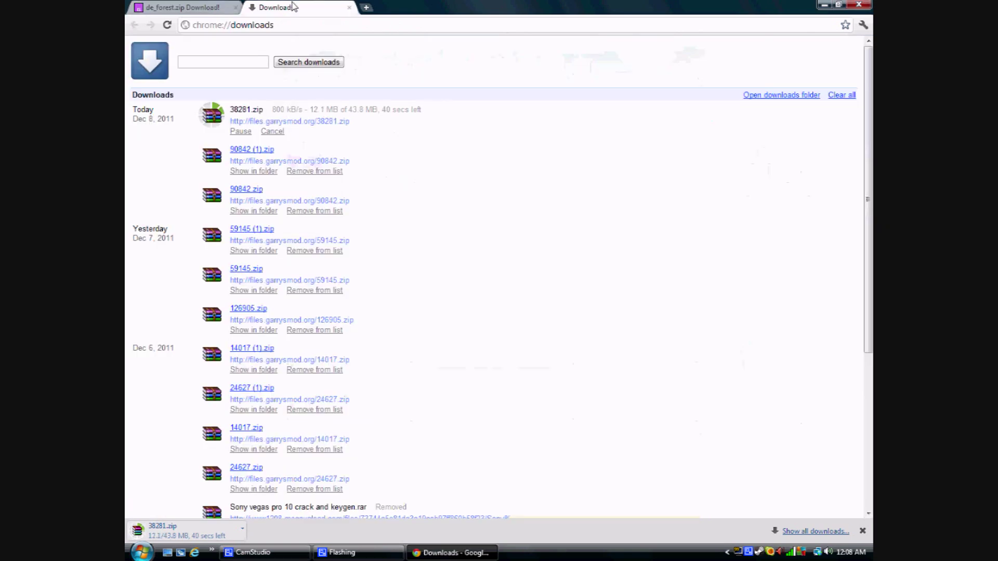
left_click(229, 7)
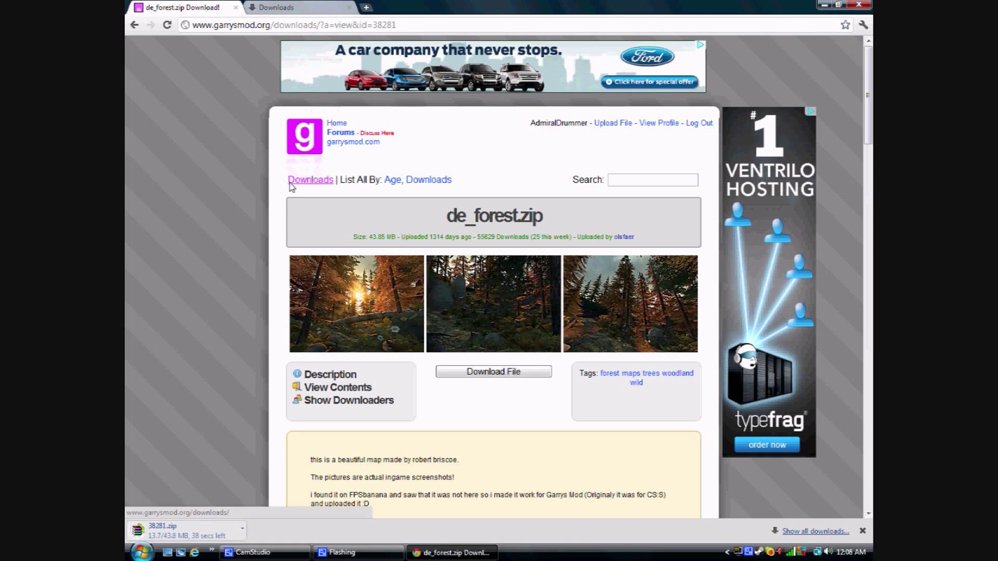
left_click(367, 7)
left_click(452, 7)
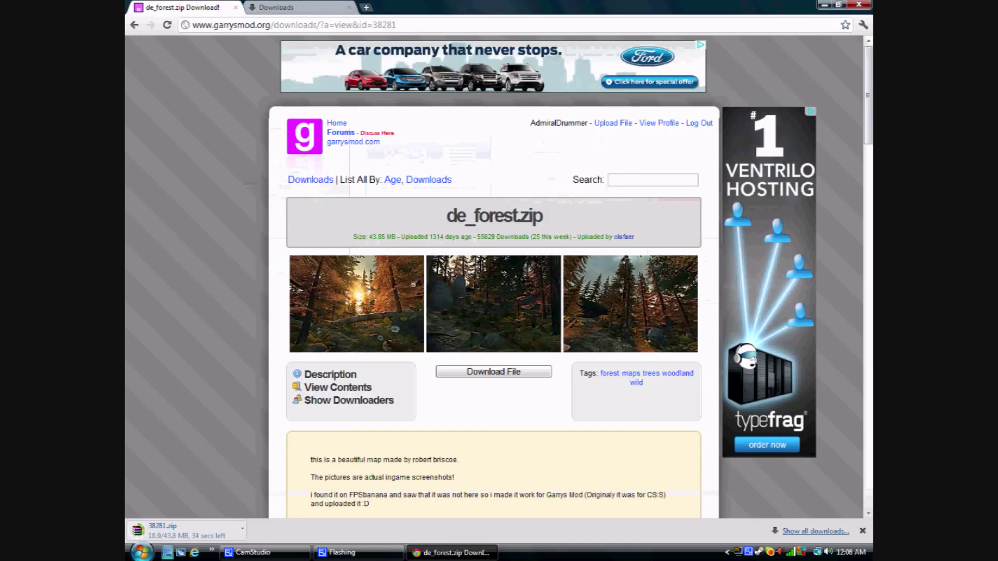
key("super")
left_click(136, 400)
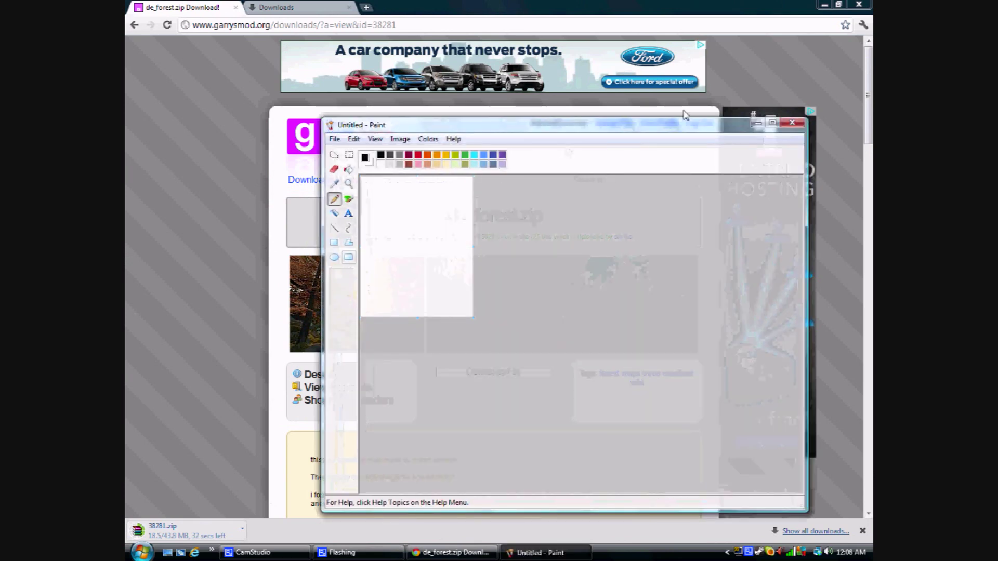
left_click(772, 123)
left_click(825, 6)
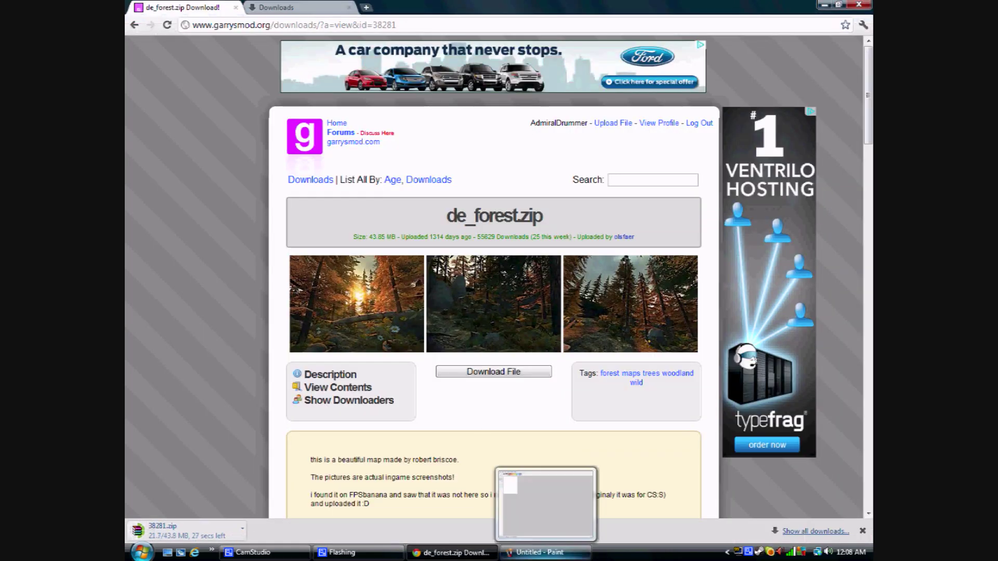
Examine the de_forest.zip description with its requirements and installation notes, and the visitor comments below it
scroll(203, 401, "down", 8)
scroll(203, 401, "up", 3)
left_click_drag(527, 393, 300, 163)
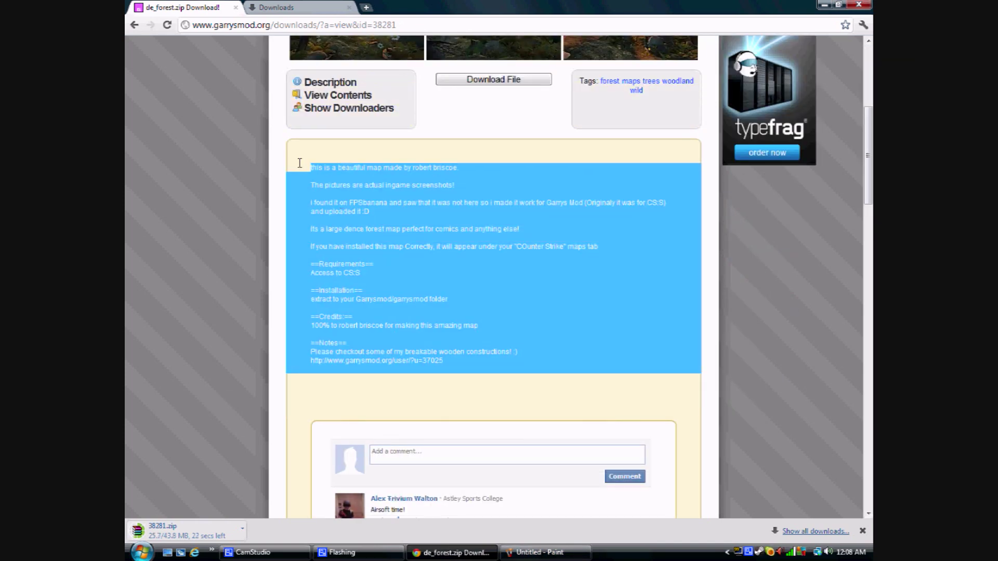
left_click(276, 199)
scroll(278, 199, "up", 5)
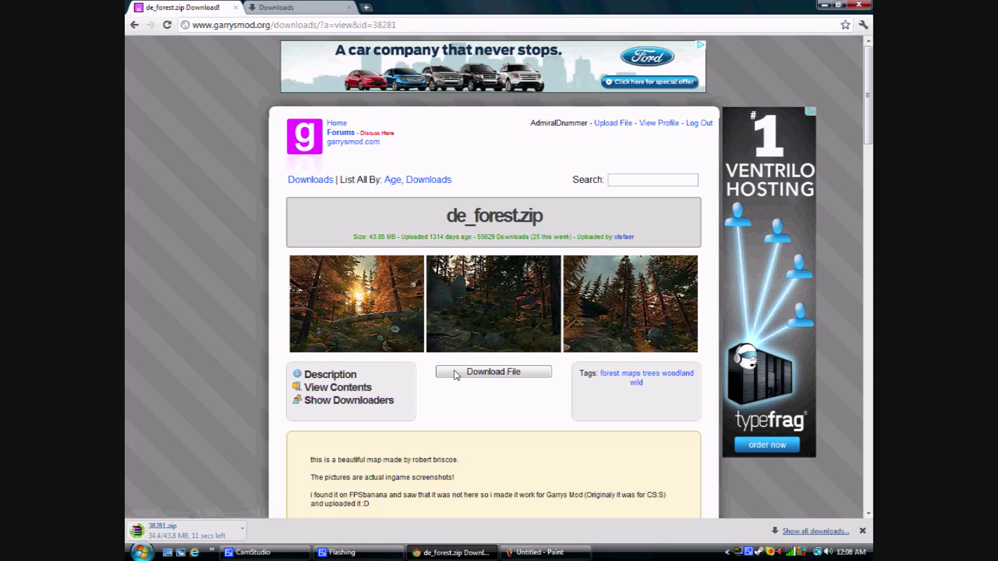
scroll(480, 355, "down", 10)
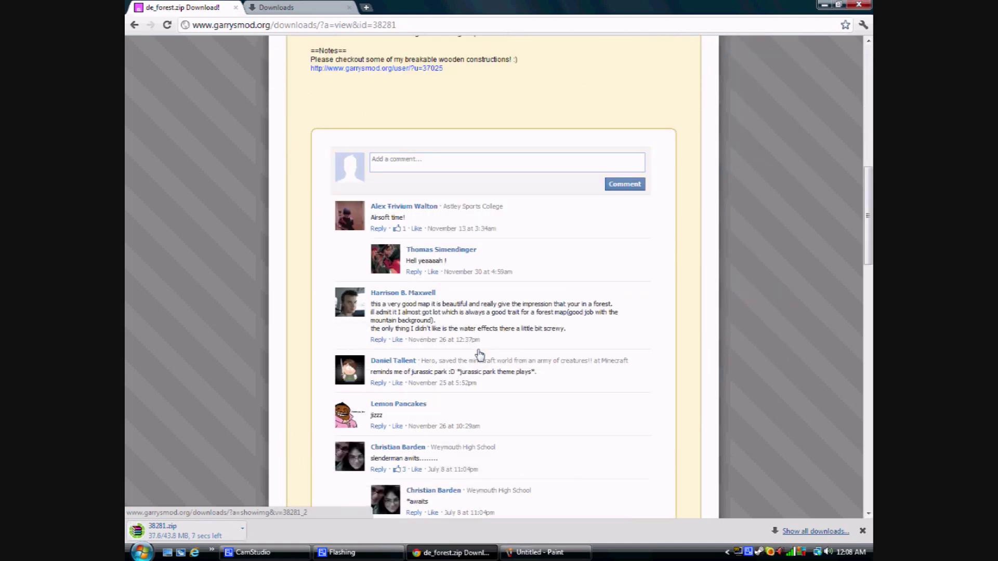
scroll(479, 355, "down", 3)
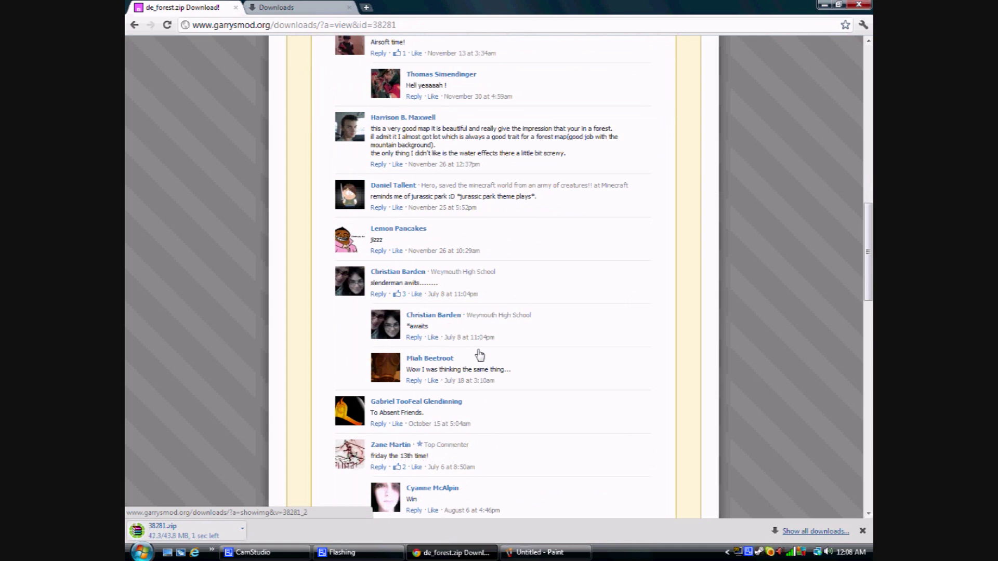
scroll(480, 355, "up", 15)
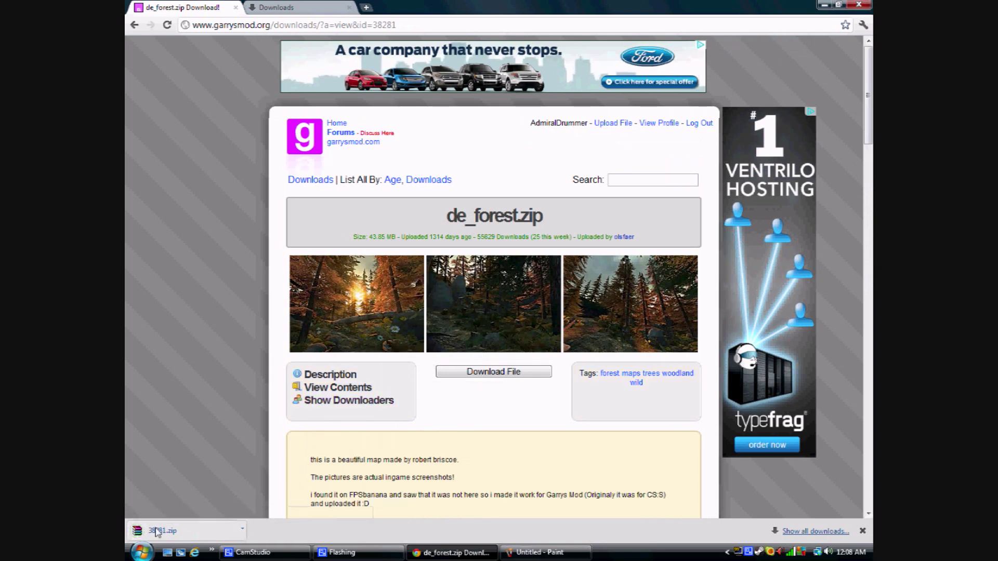
Open the downloaded 38281.zip in WinRAR, enter its maps folder, dismiss the purchase reminder and select de_forest.bsp
left_click(156, 531)
left_click(255, 206)
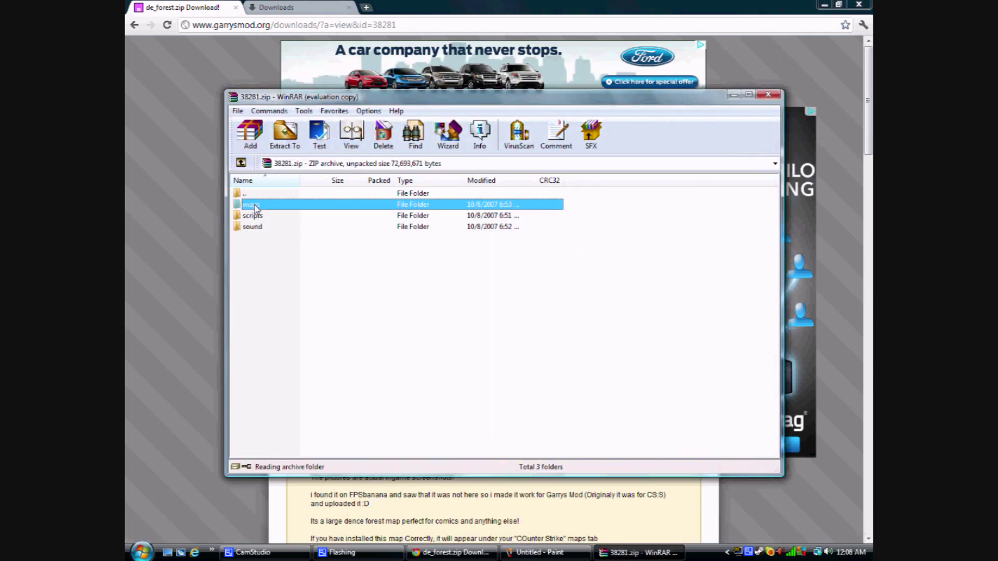
double_click(255, 206)
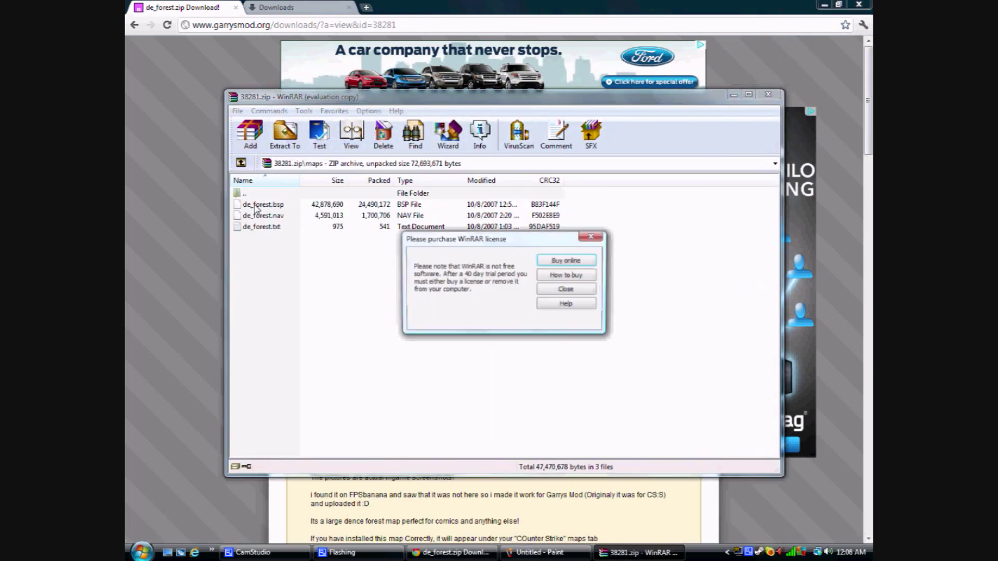
left_click(561, 293)
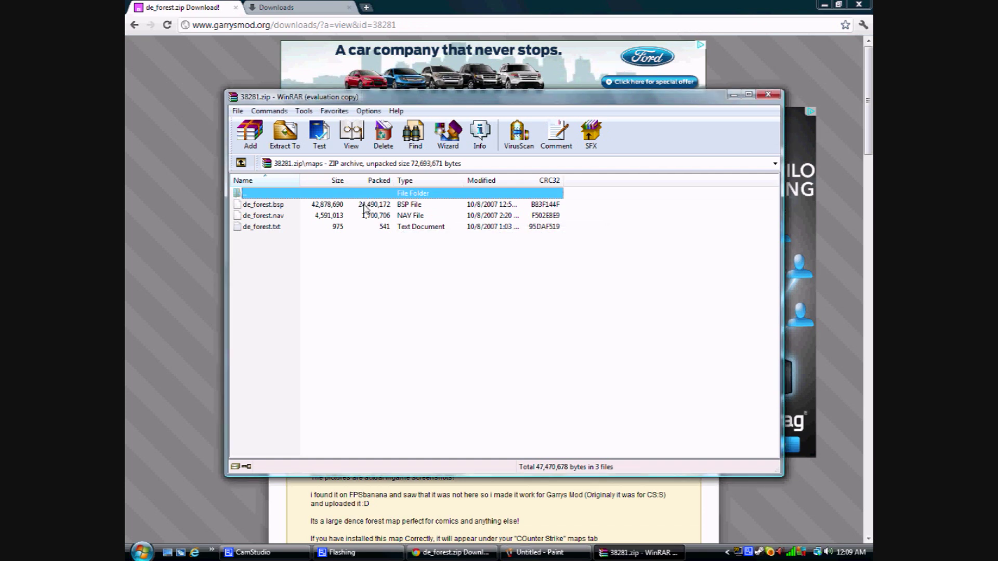
left_click(365, 206)
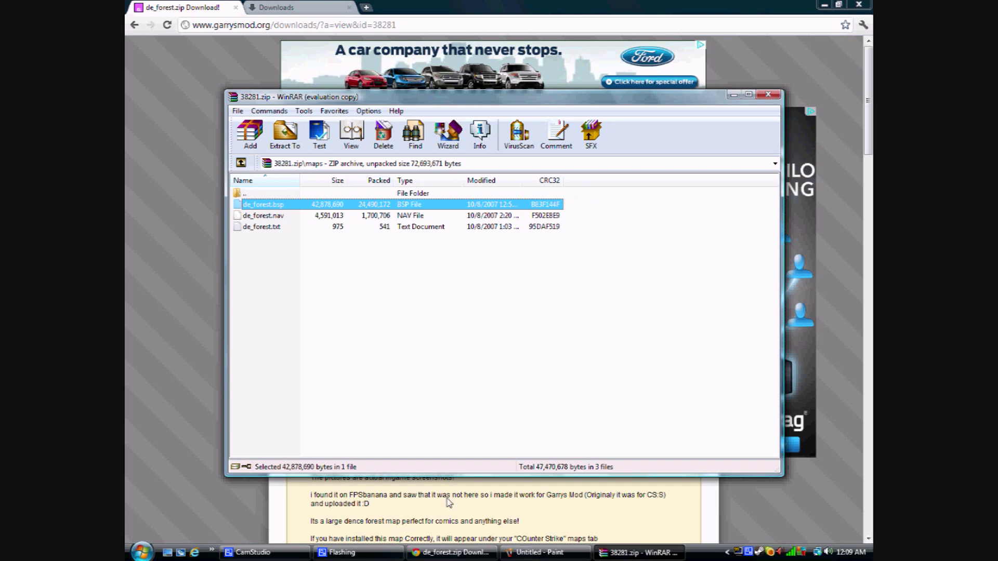
Open Computer and browse the C: drive to Program Files (x86), Steam, steamapps
left_click(431, 546)
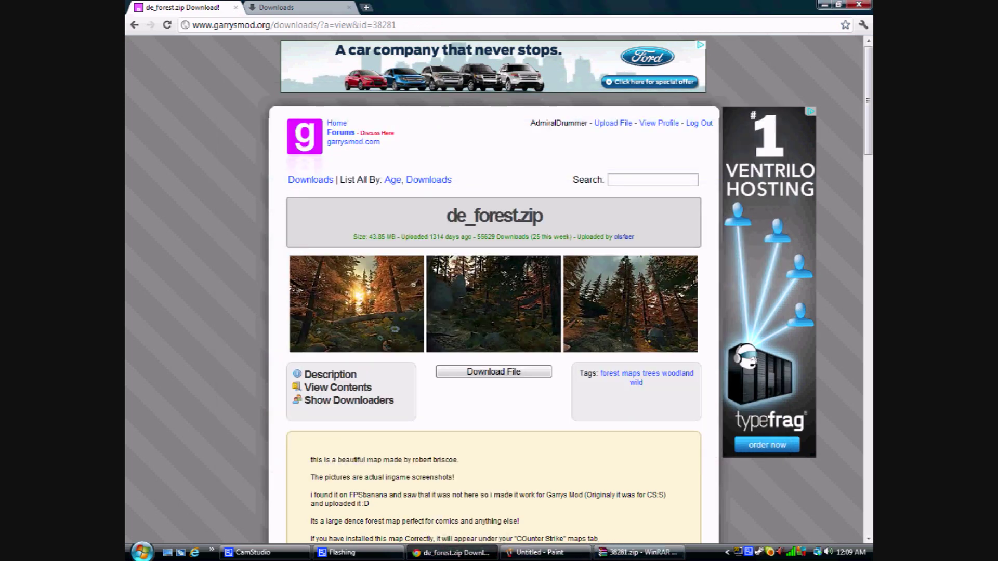
key("super")
left_click(301, 403)
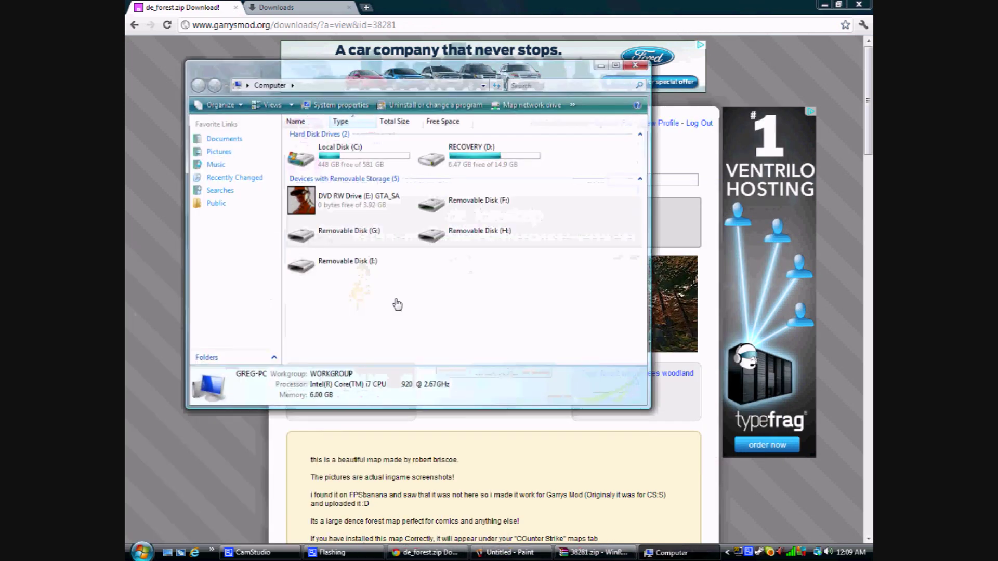
double_click(305, 161)
double_click(310, 219)
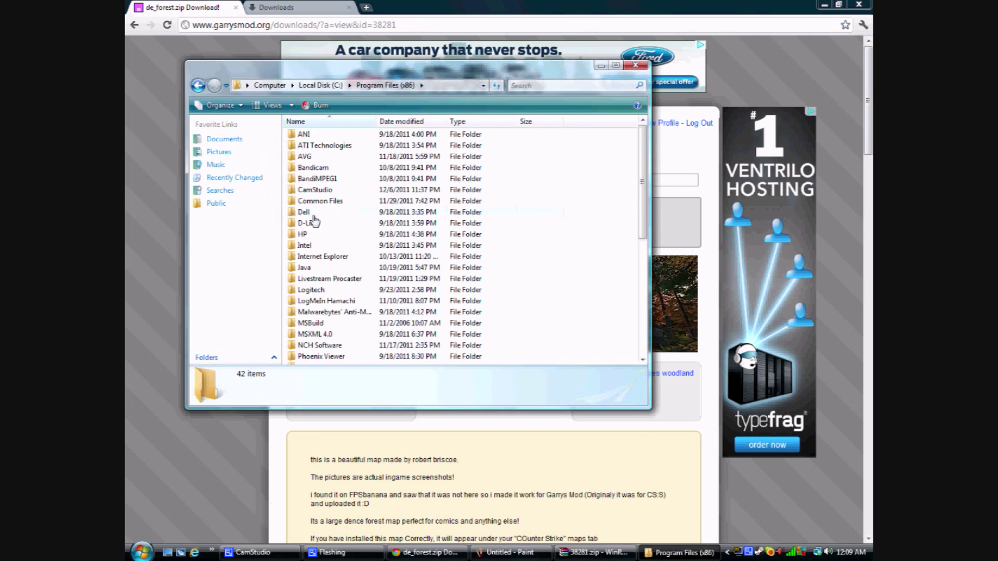
scroll(314, 221, "down", 7)
double_click(307, 248)
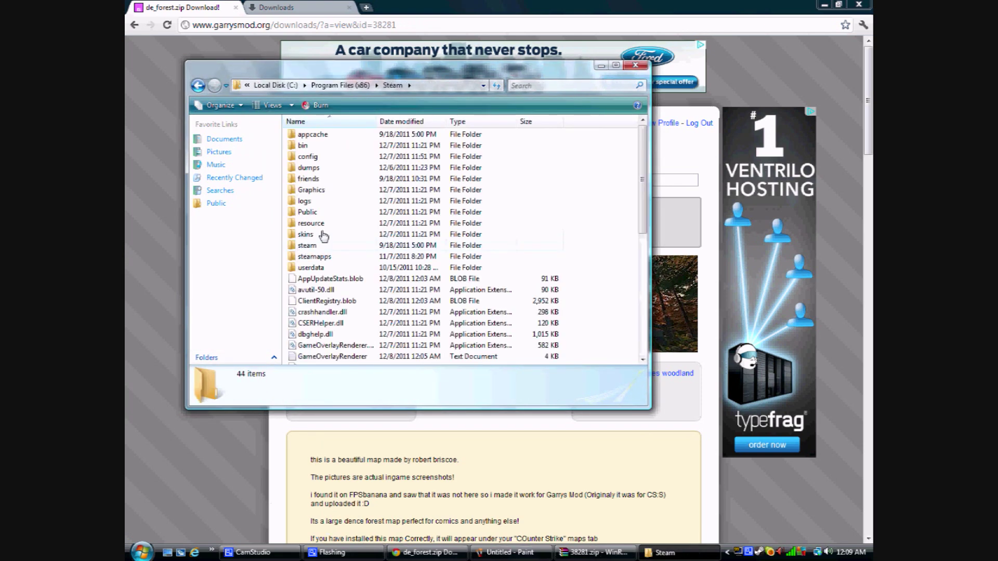
double_click(315, 256)
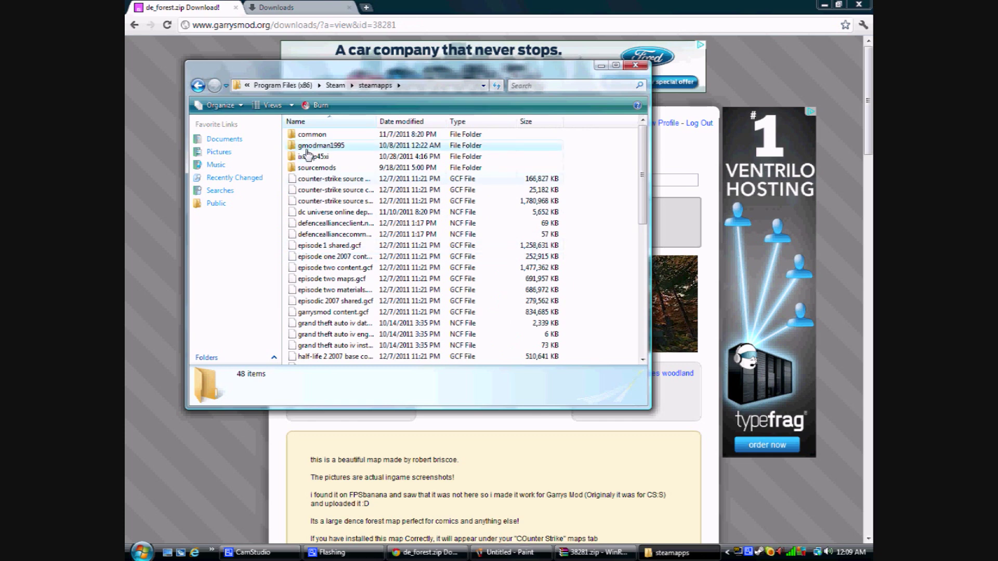
Enter the account's folder and its nested garrysmod folders, and open the maps folder
double_click(313, 147)
double_click(316, 157)
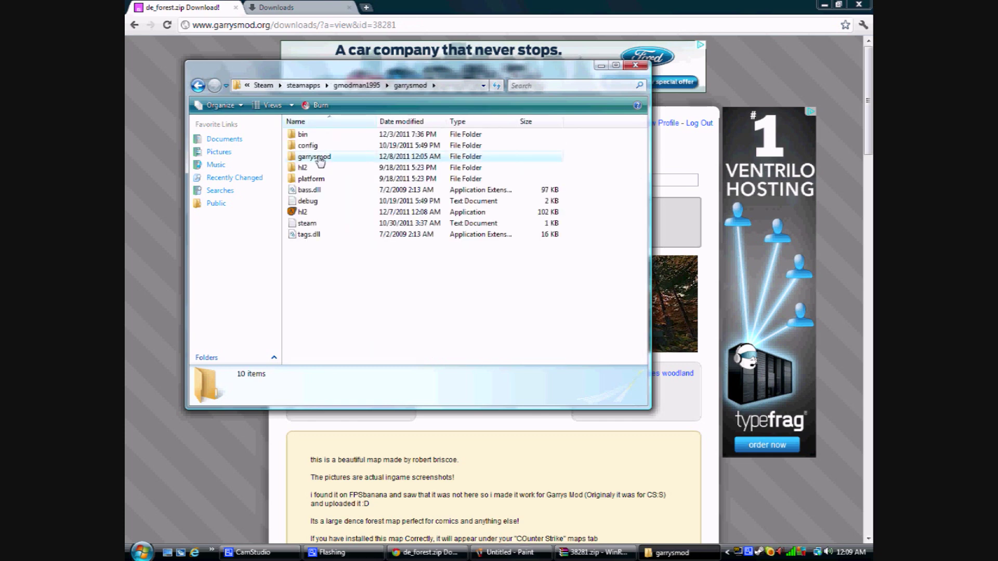
double_click(318, 157)
scroll(287, 283, "down", 2)
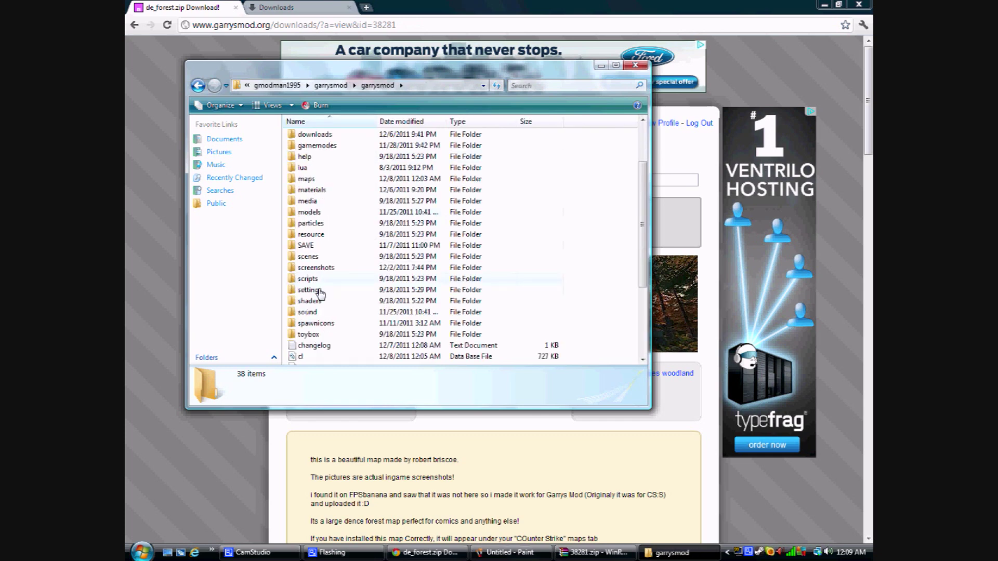
double_click(307, 179)
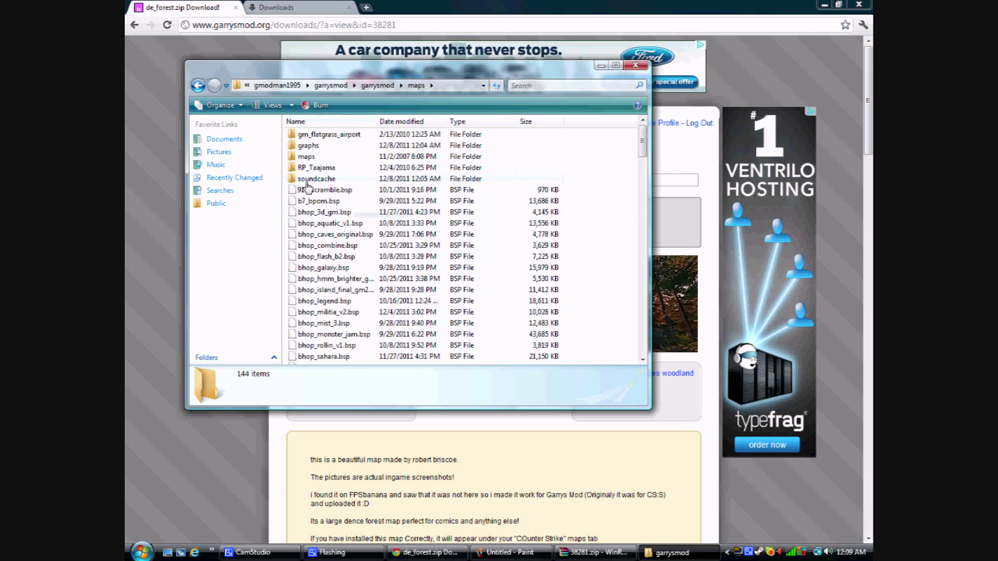
Place the maps folder window beside WinRAR and extract de_forest.bsp from 38281.zip into the maps folder
left_click_drag(384, 70, 810, 66)
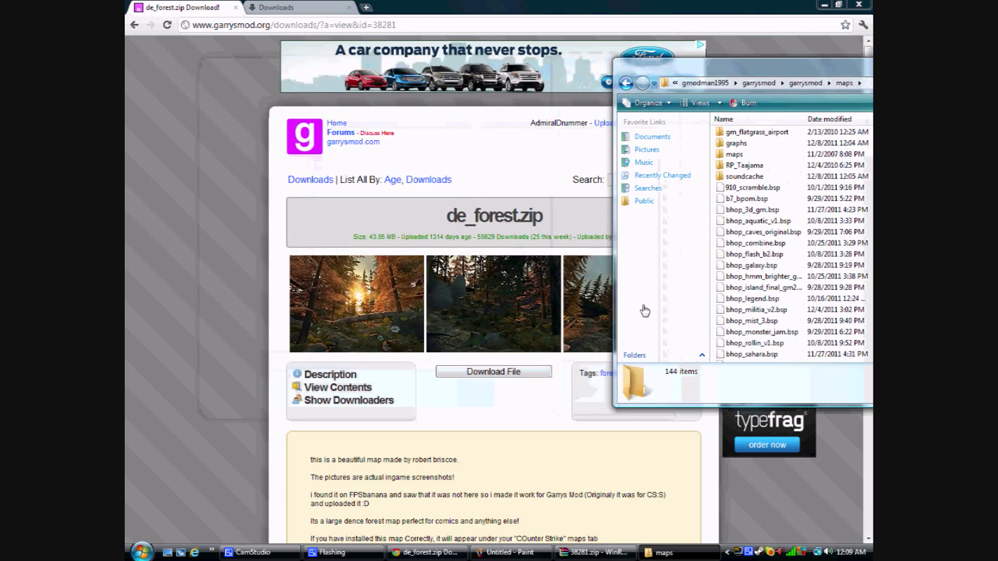
key("alt+Tab")
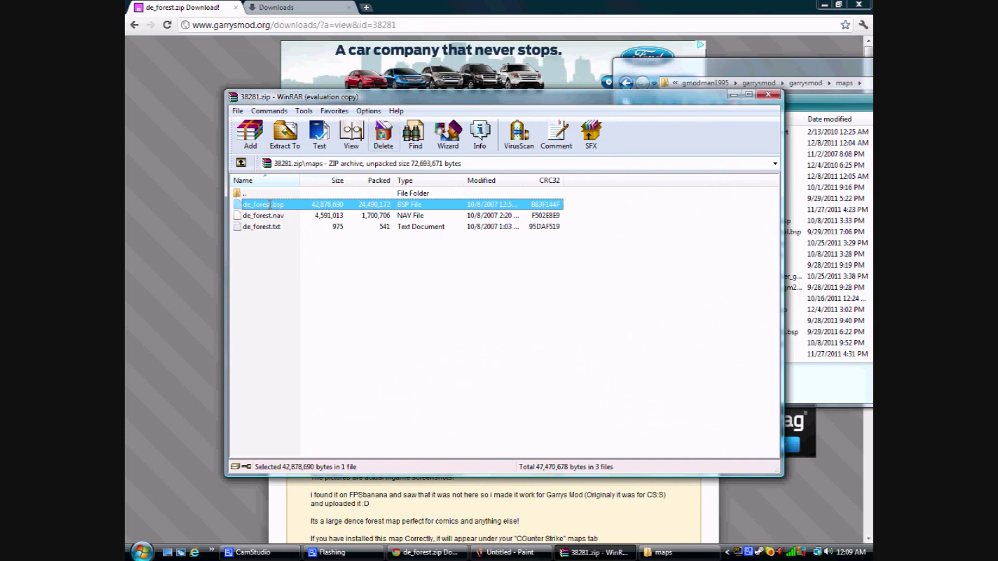
left_click_drag(447, 204, 850, 229)
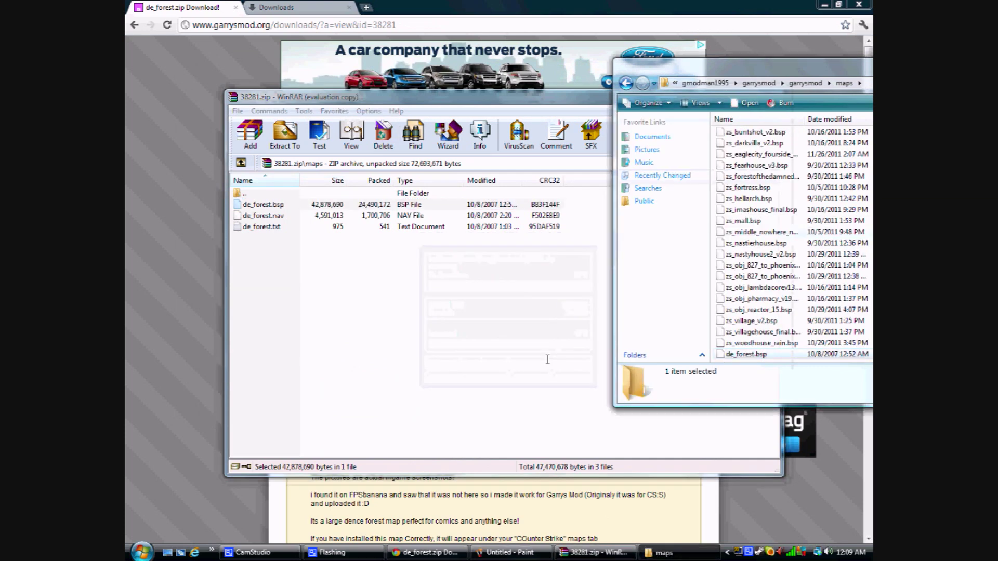
Close the maps folder window and the 38281.zip archive in WinRAR
left_click_drag(744, 65, 449, 96)
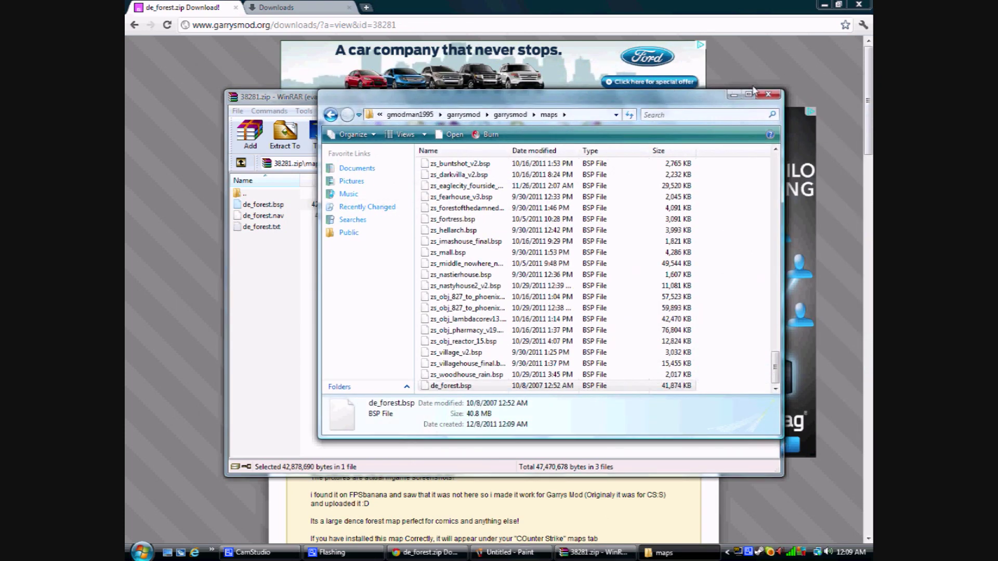
left_click(771, 97)
left_click(773, 85)
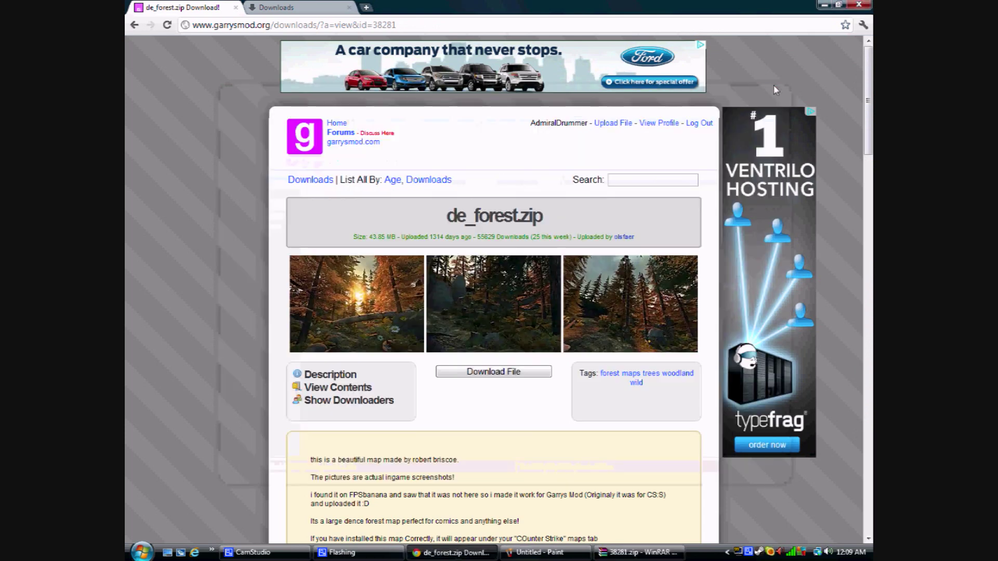
key("alt+Tab")
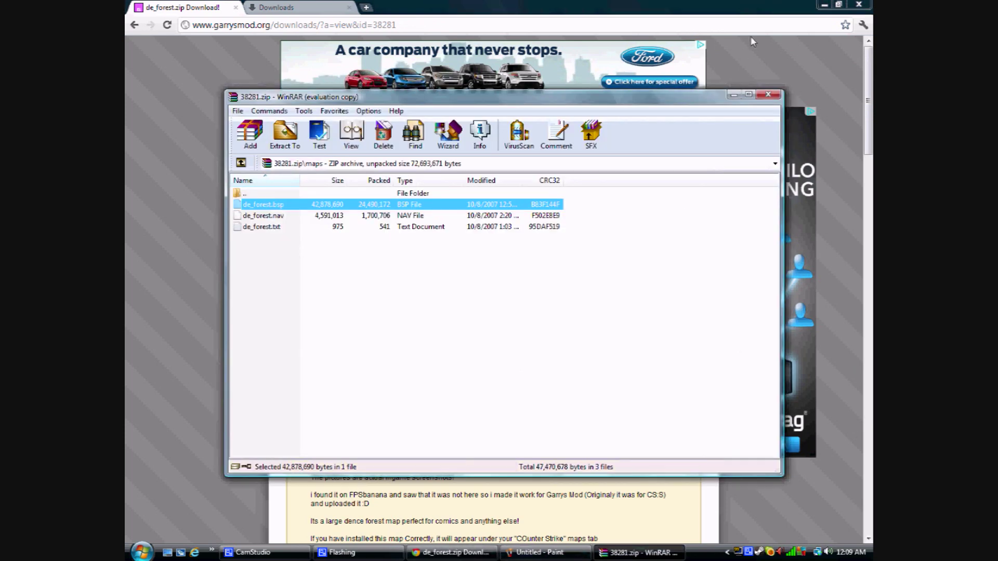
left_click(771, 94)
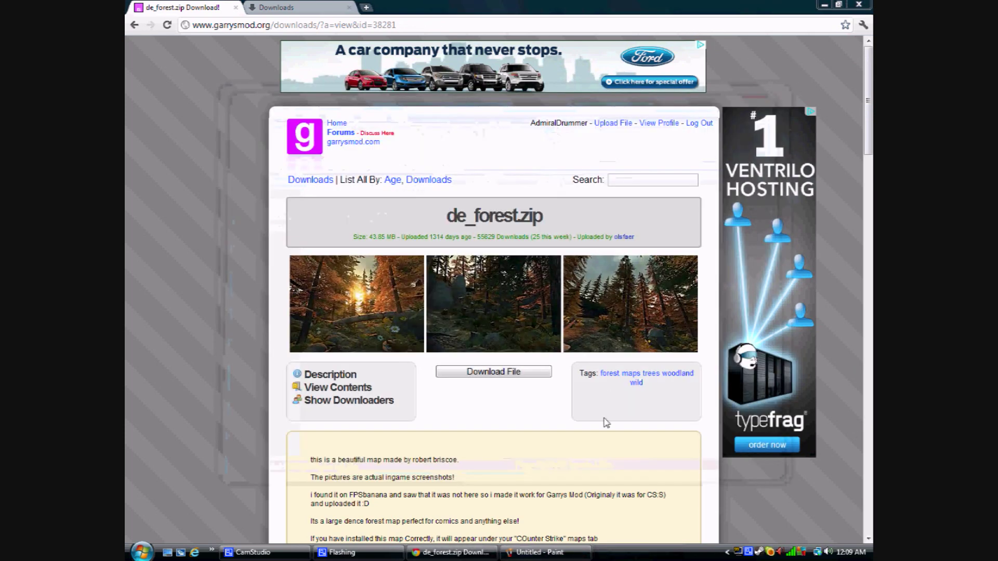
Return to the gm_flatgrass_airport download page in the browser and minimize the browser window
left_click(545, 552)
left_click(546, 552)
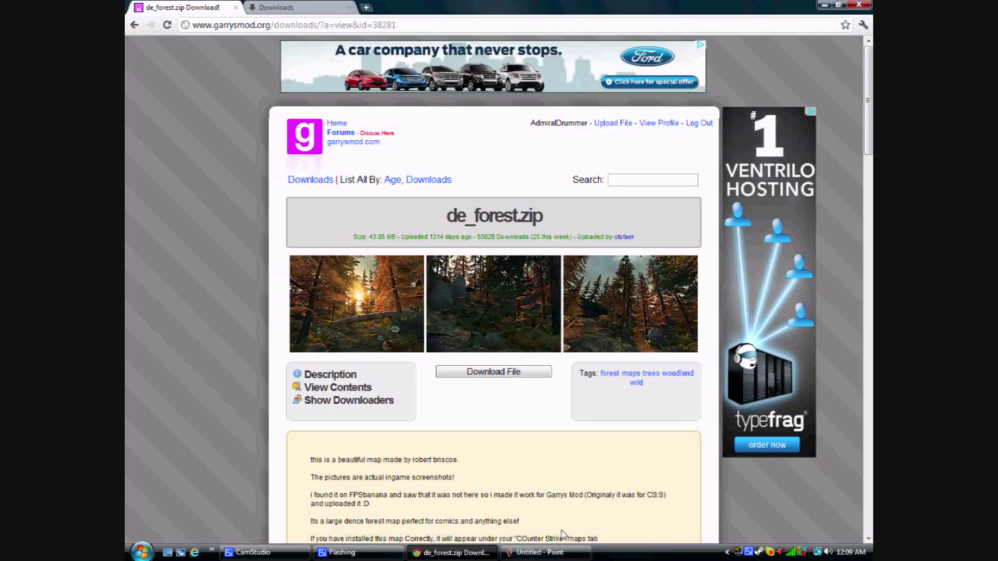
left_click(133, 26)
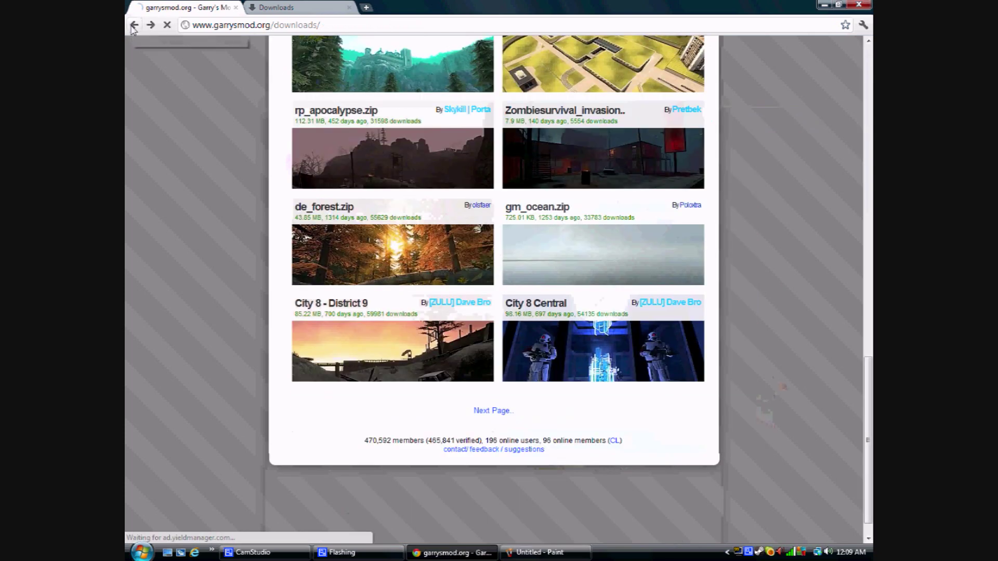
left_click(134, 26)
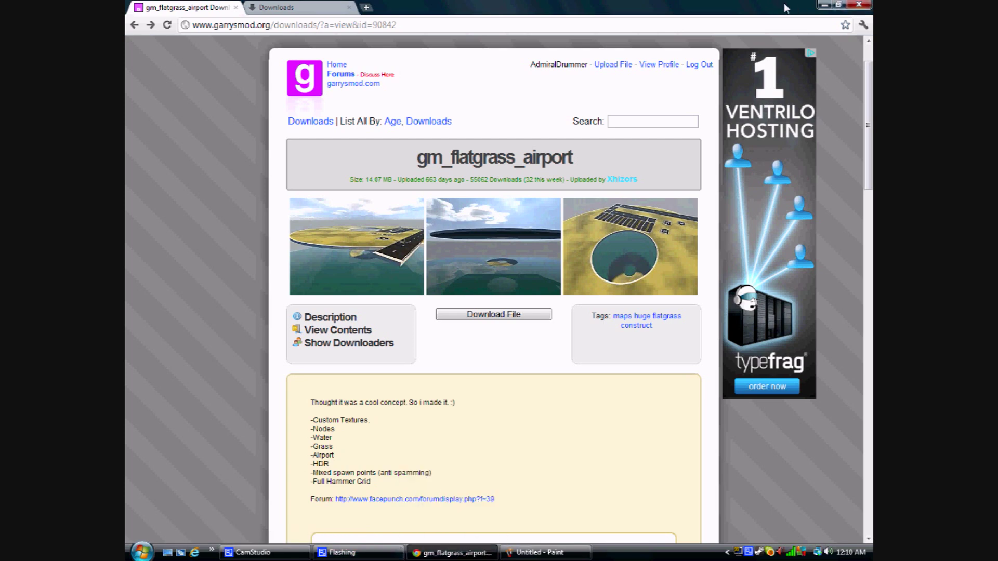
left_click(825, 5)
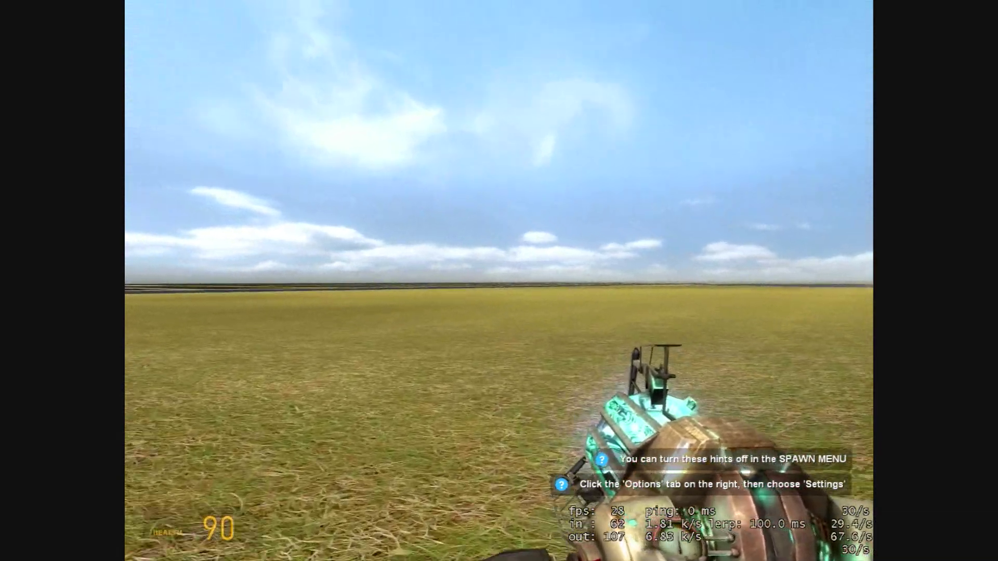
Walk around the gm_flatgrass_airport map in Garry's Mod and examine its runways, parking area, round pool and helipads
key("w")
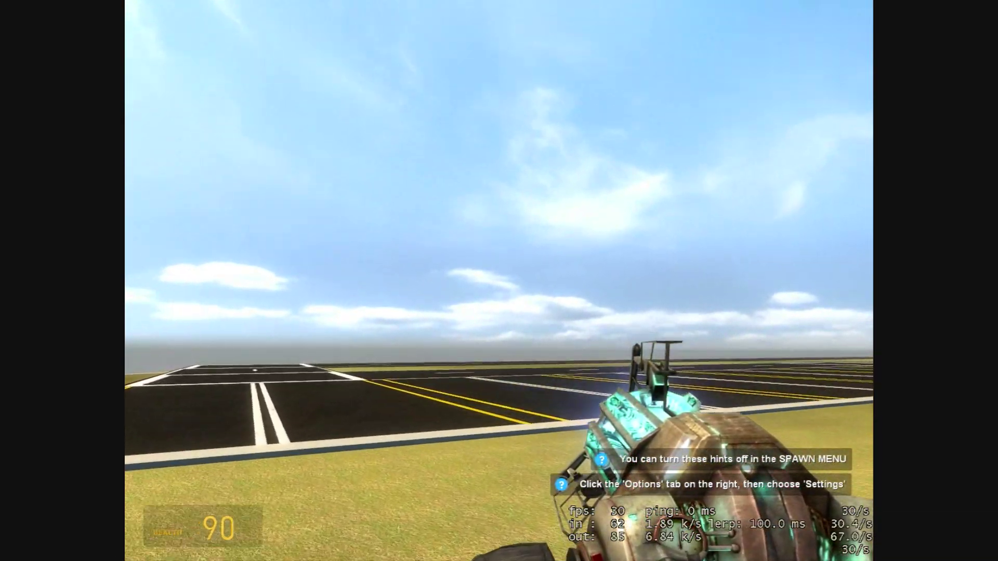
key("w")
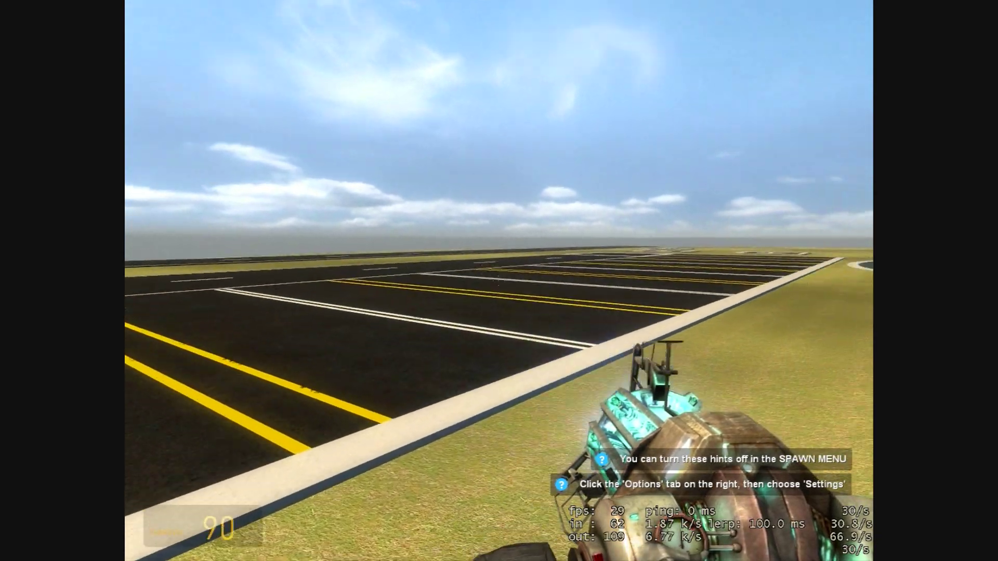
left_click(499, 281)
key("s")
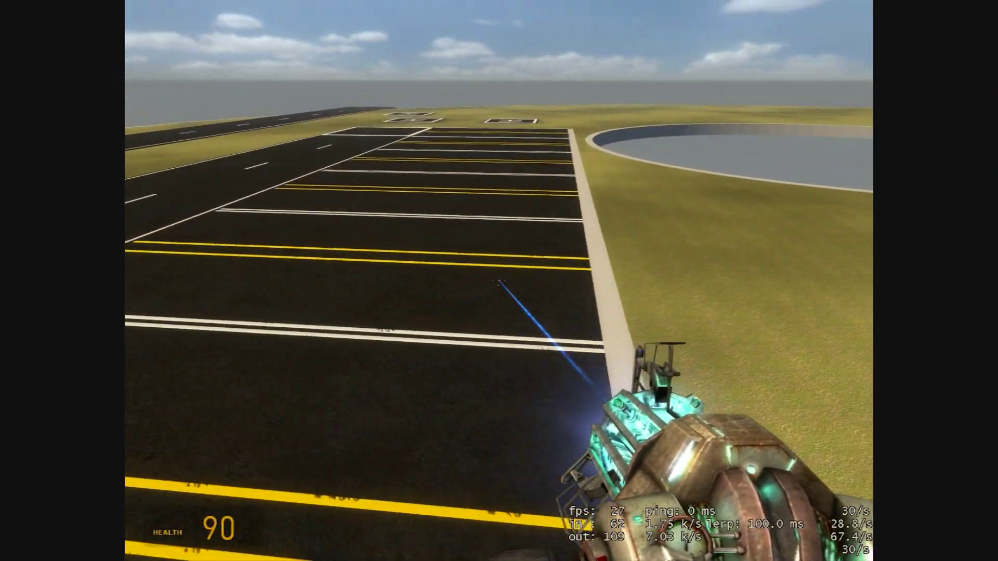
left_click_drag(499, 281, 499, 281)
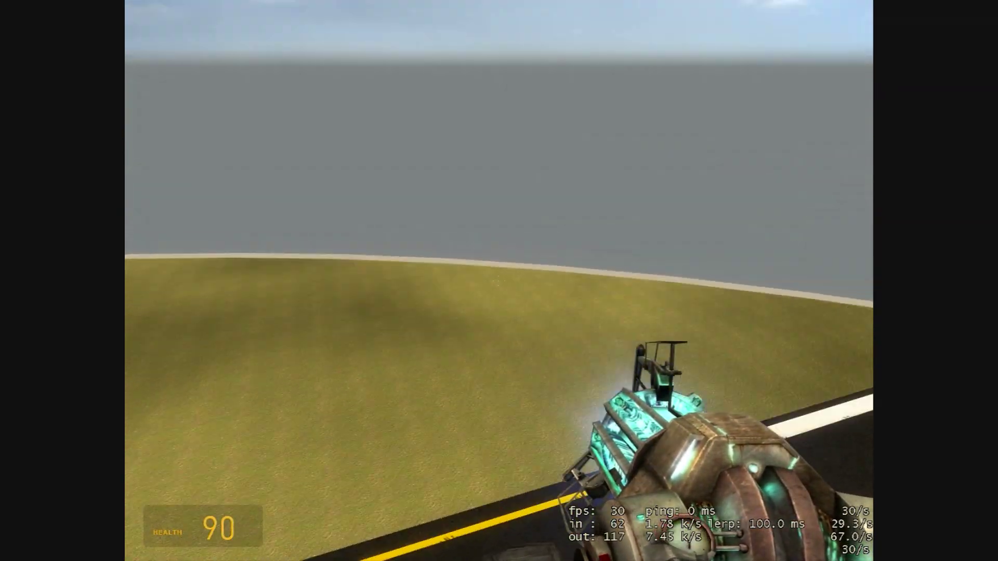
key("w")
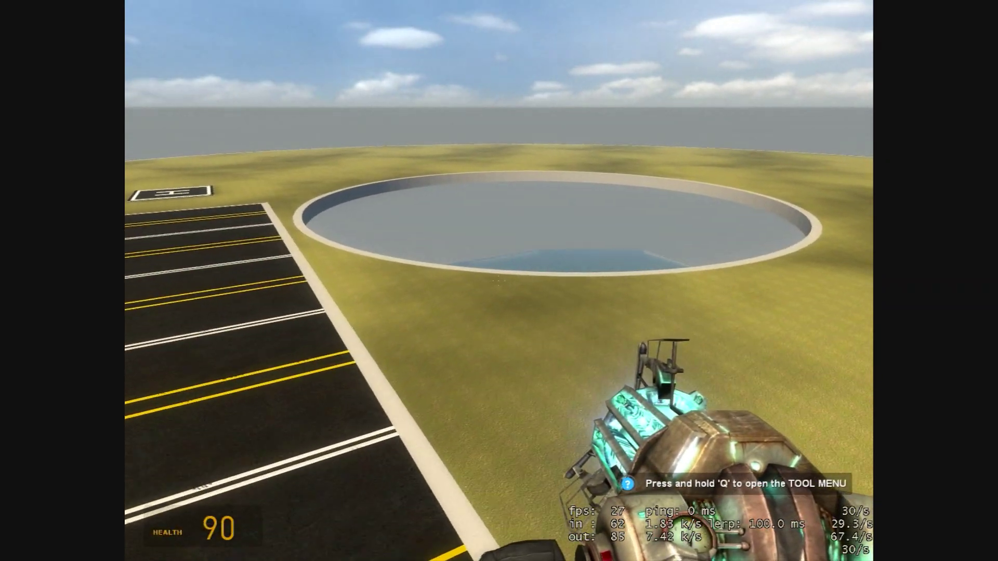
key("w")
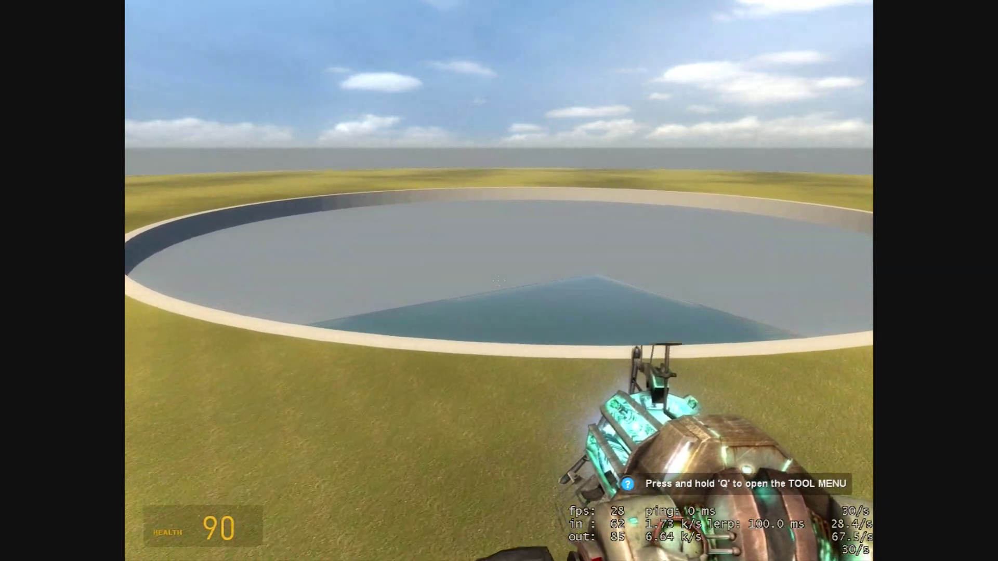
key("w")
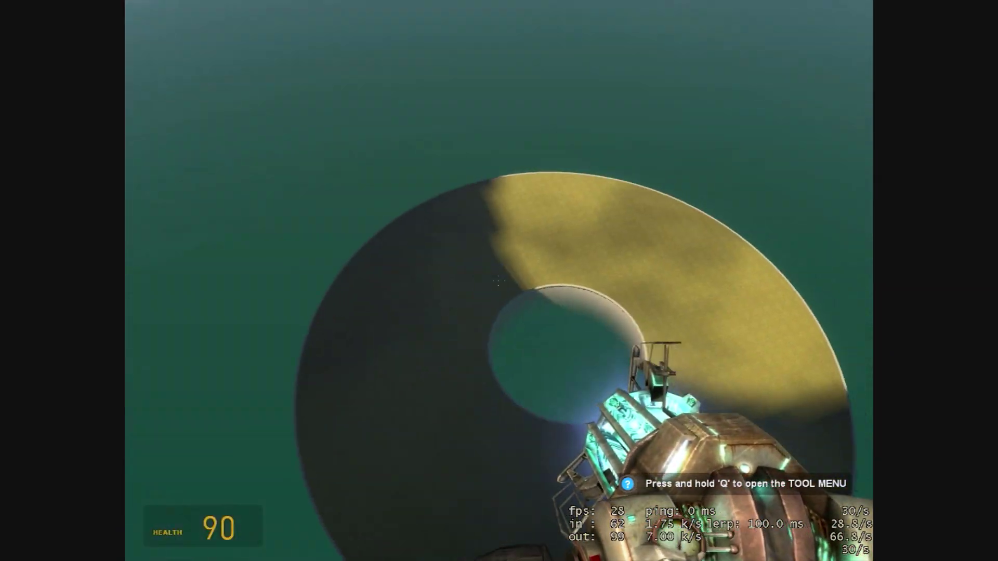
key("w")
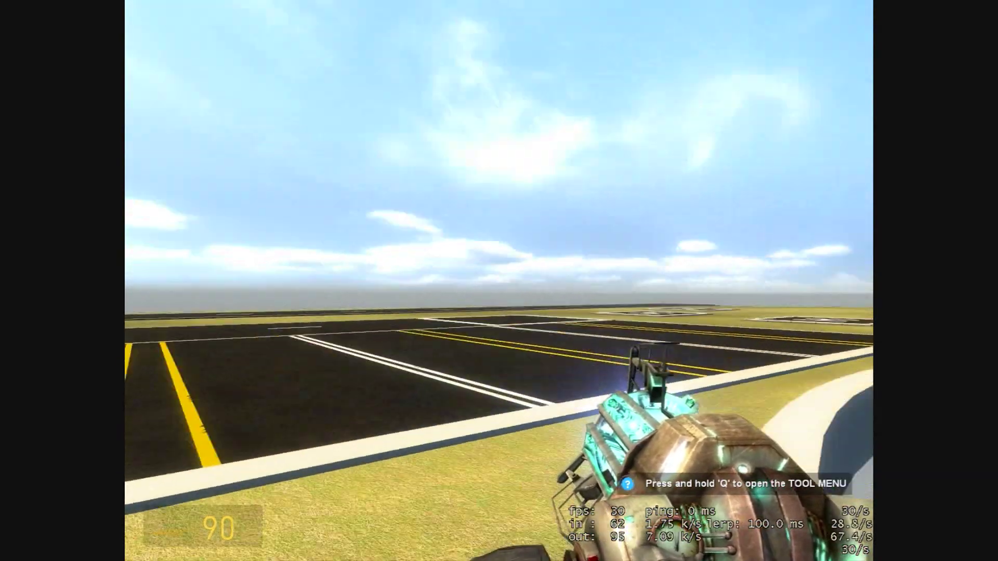
key("w")
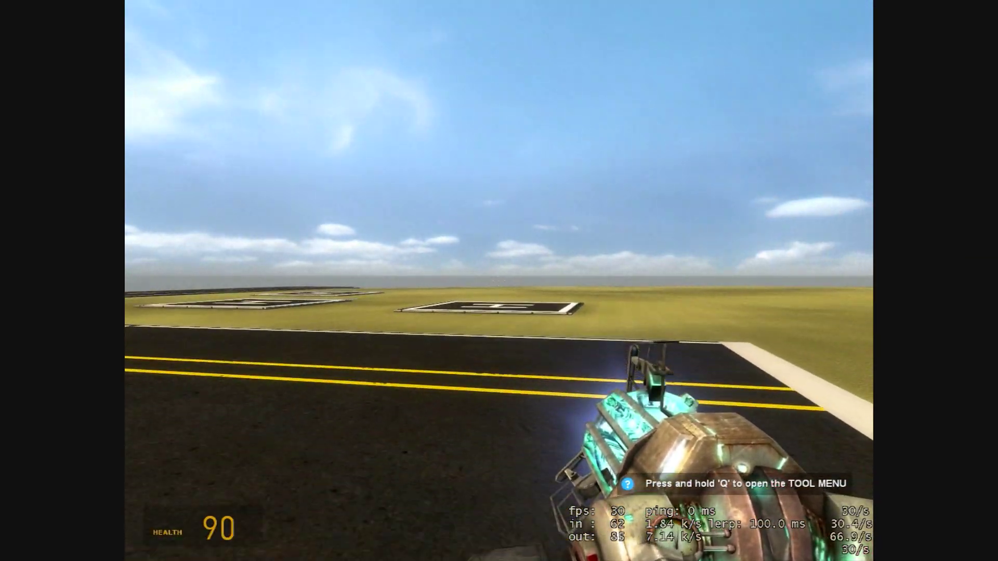
key("w")
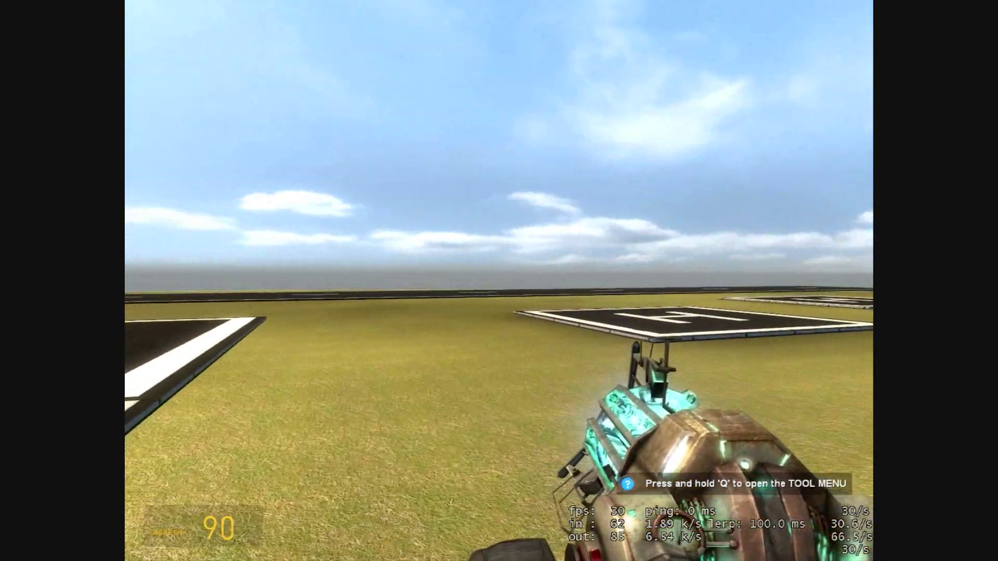
key("w")
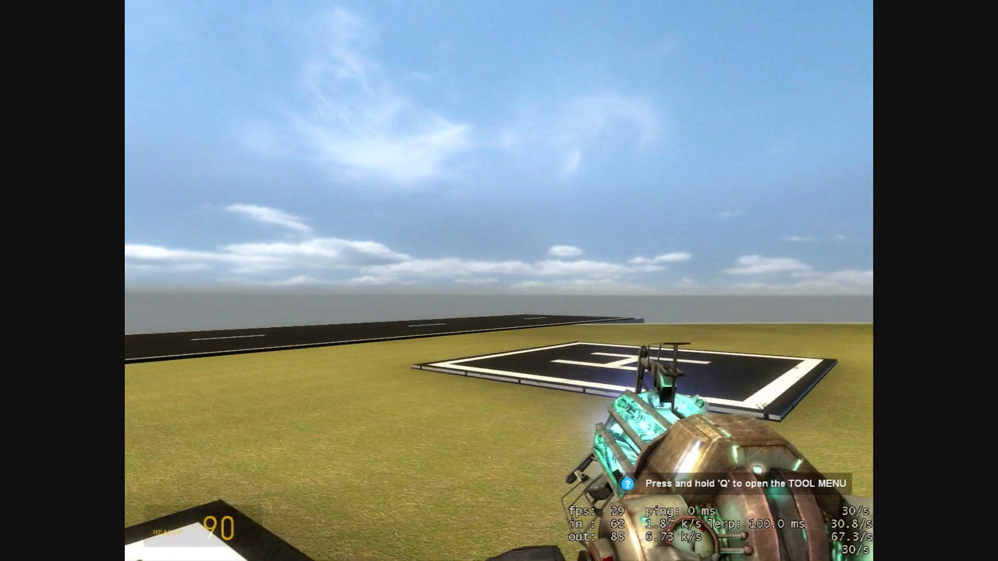
key("w")
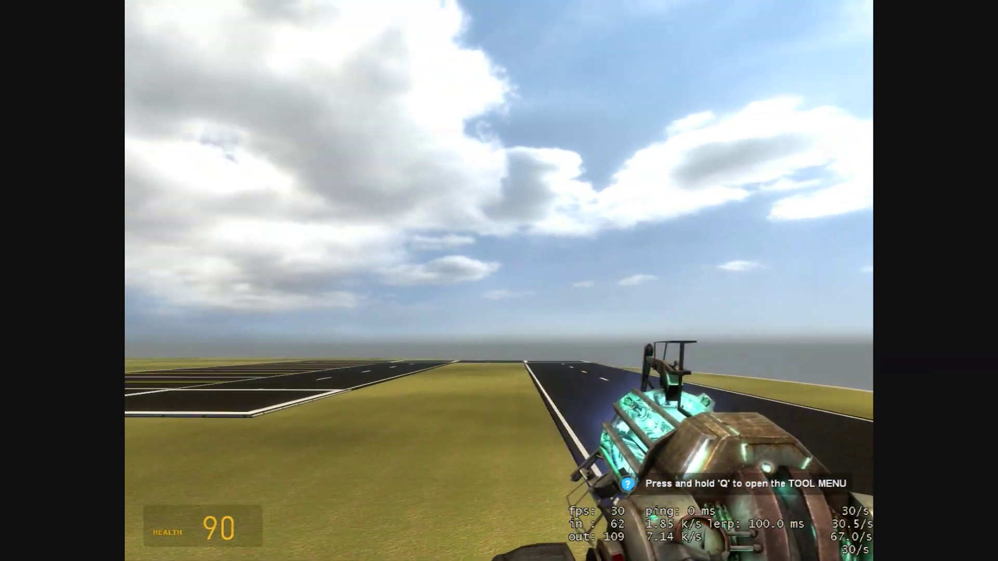
key("w")
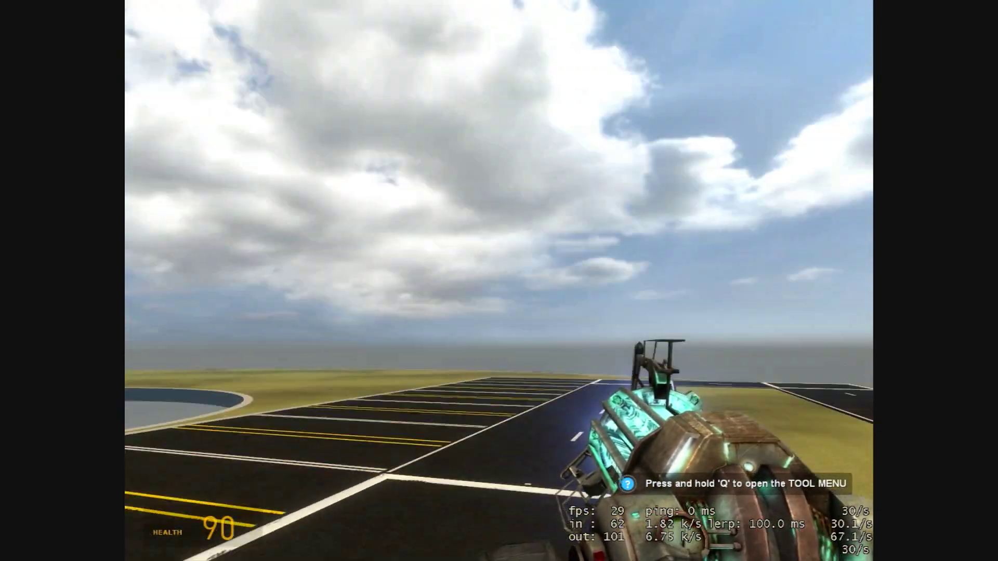
Open the game menu's Start New Game map selection and view the Toybox maps
key("Escape")
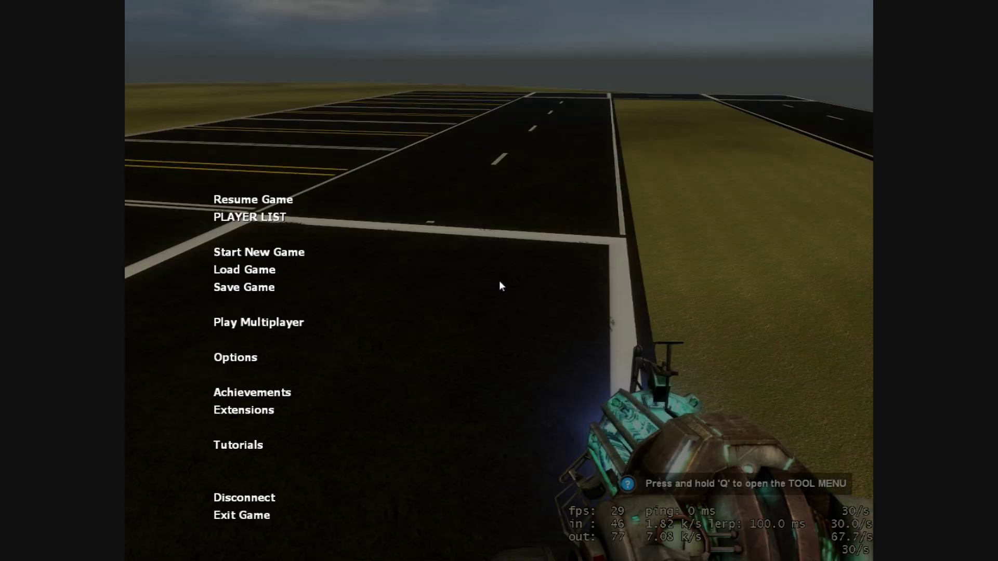
left_click(268, 253)
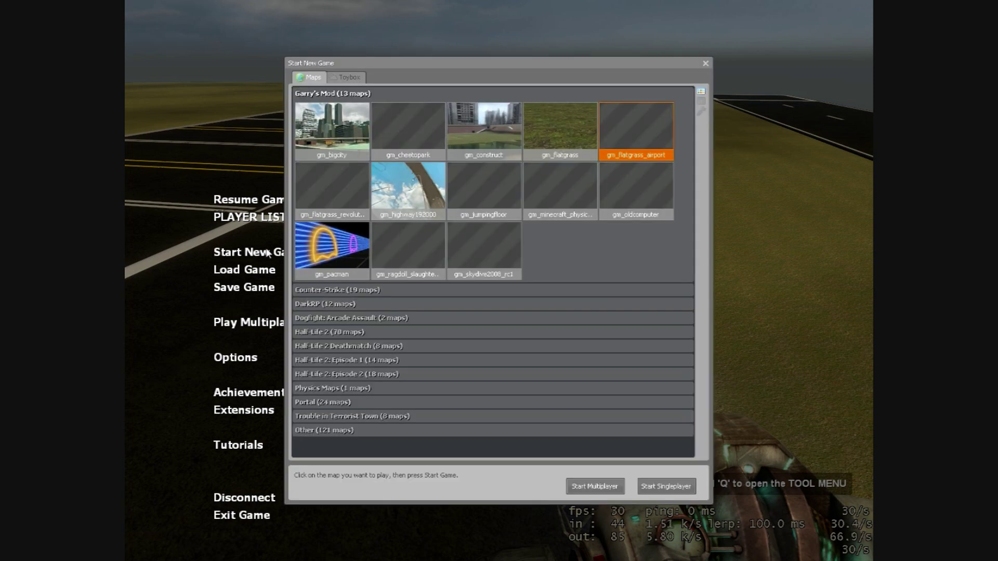
left_click(346, 77)
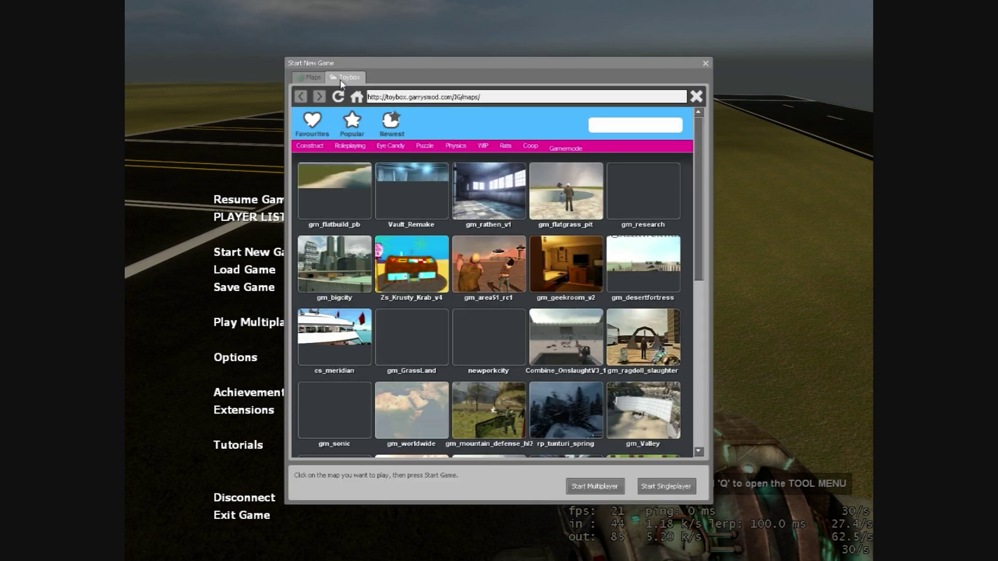
Browse the Toybox map list in the Start New Game window and resume the game
mouse_move(404, 203)
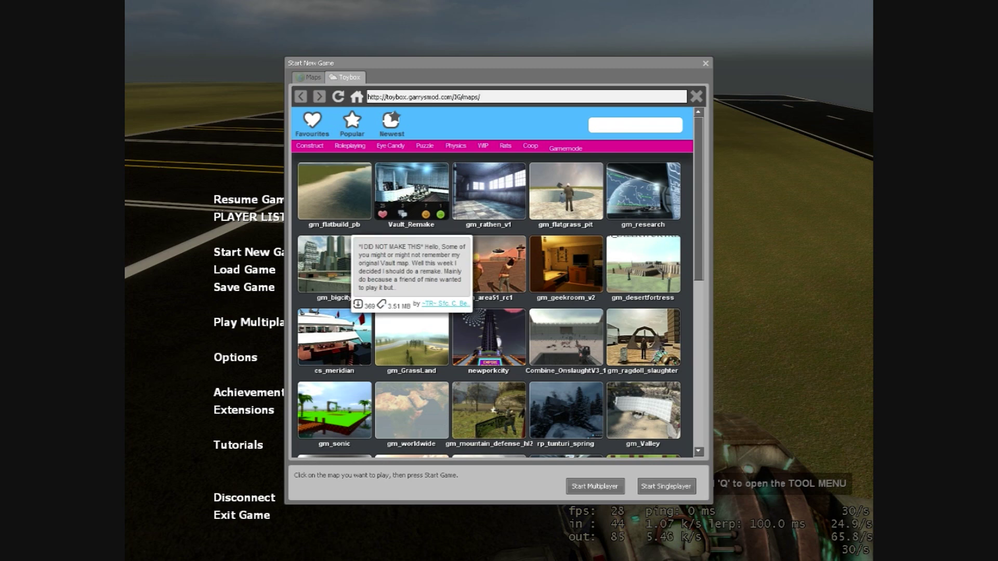
scroll(497, 241, "down", 3)
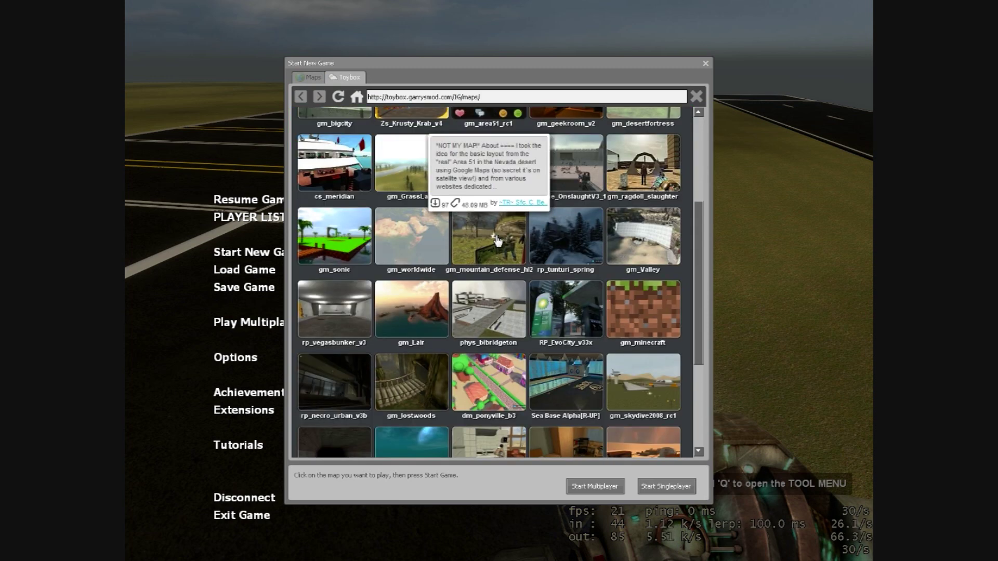
scroll(498, 241, "down", 3)
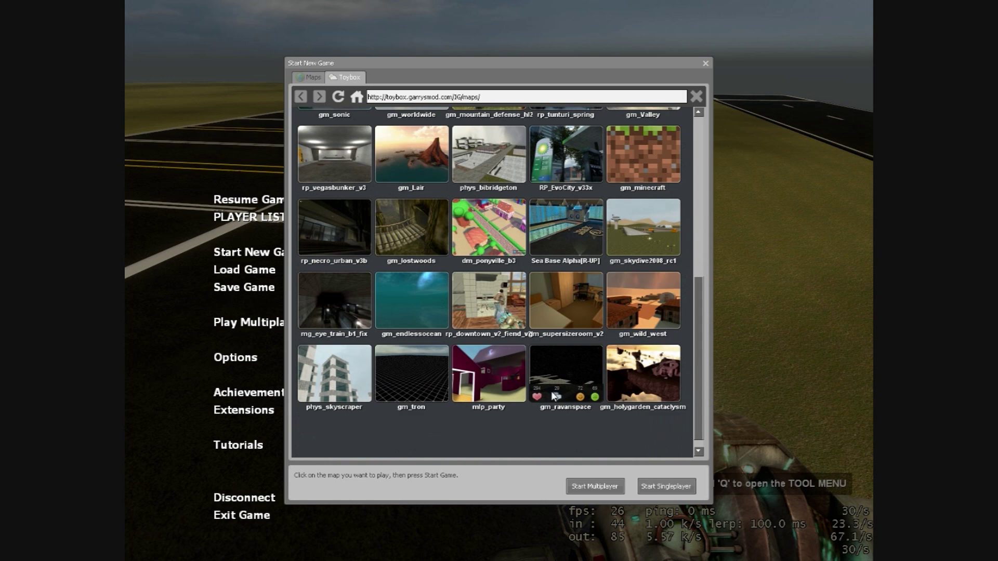
scroll(527, 351, "up", 6)
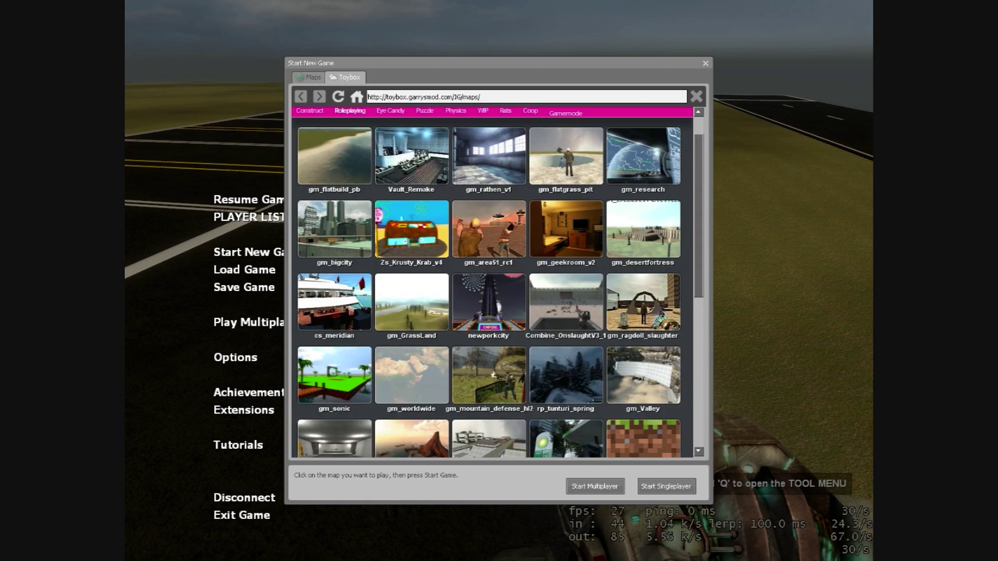
left_click(271, 200)
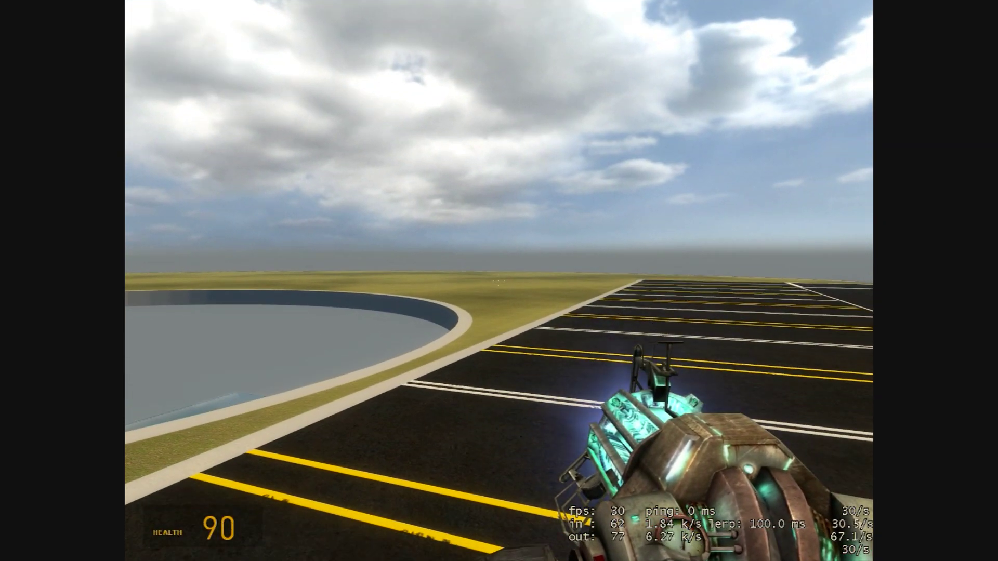
Look through the newest Toybox entities, weapons, props and saves in the spawn menu and return to the game
key("q")
left_click(373, 20)
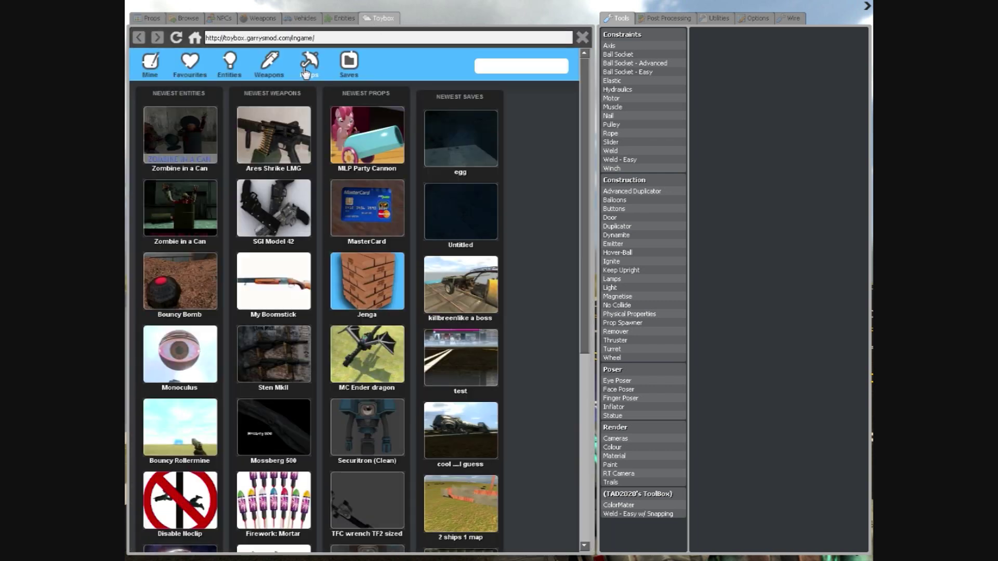
mouse_move(192, 367)
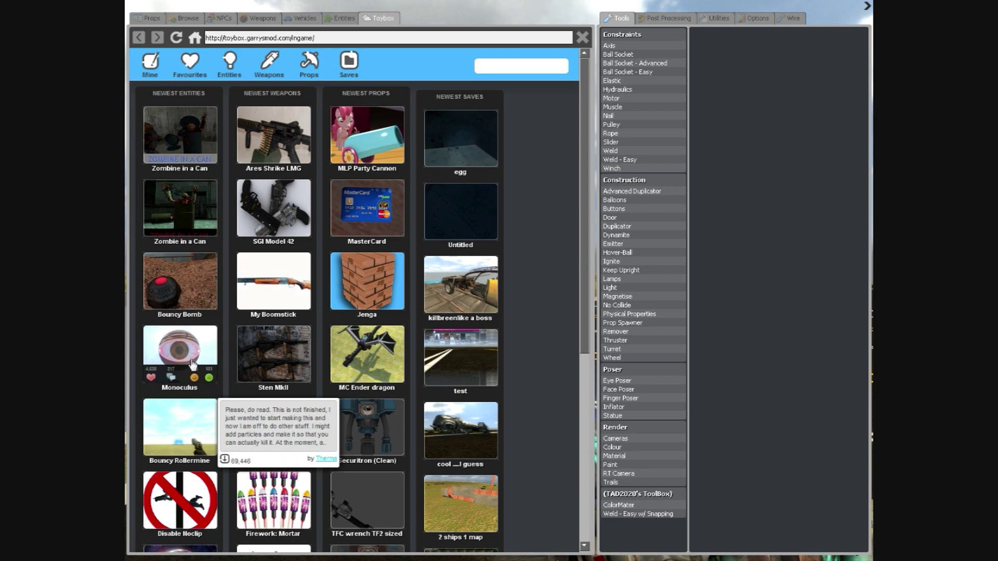
key("q")
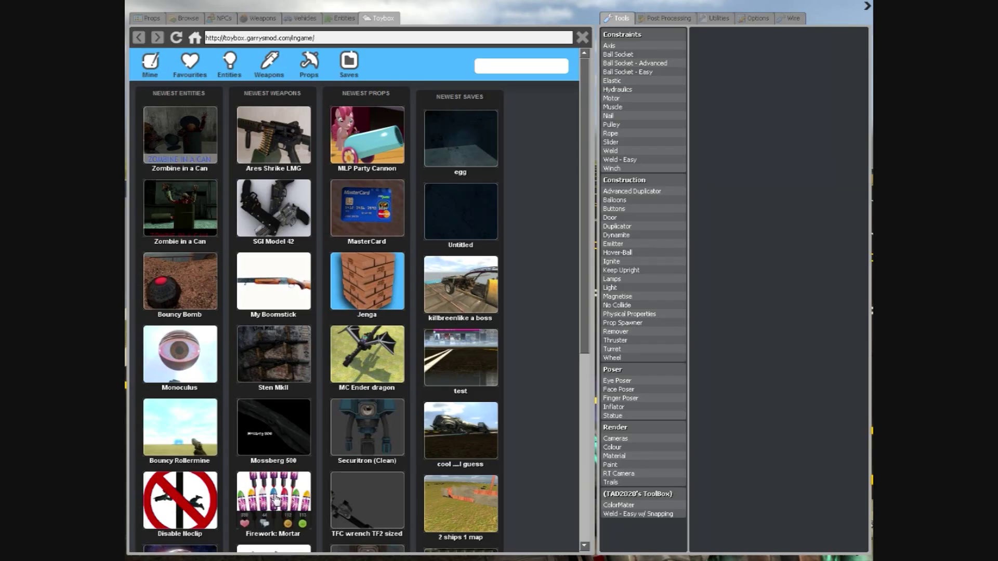
key("q")
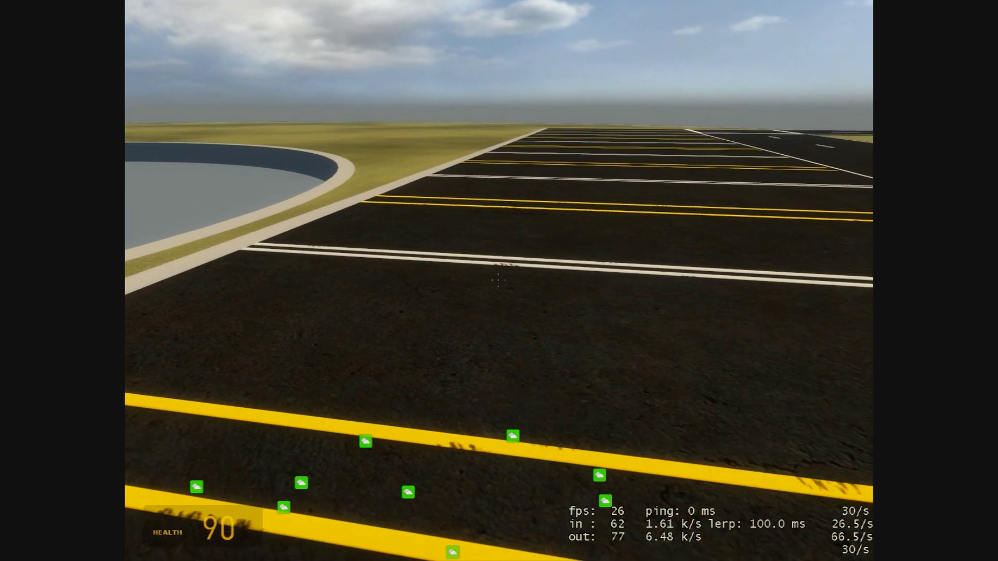
Move around the airport map past the parking area to the helipads and leave the game view
left_click(498, 281)
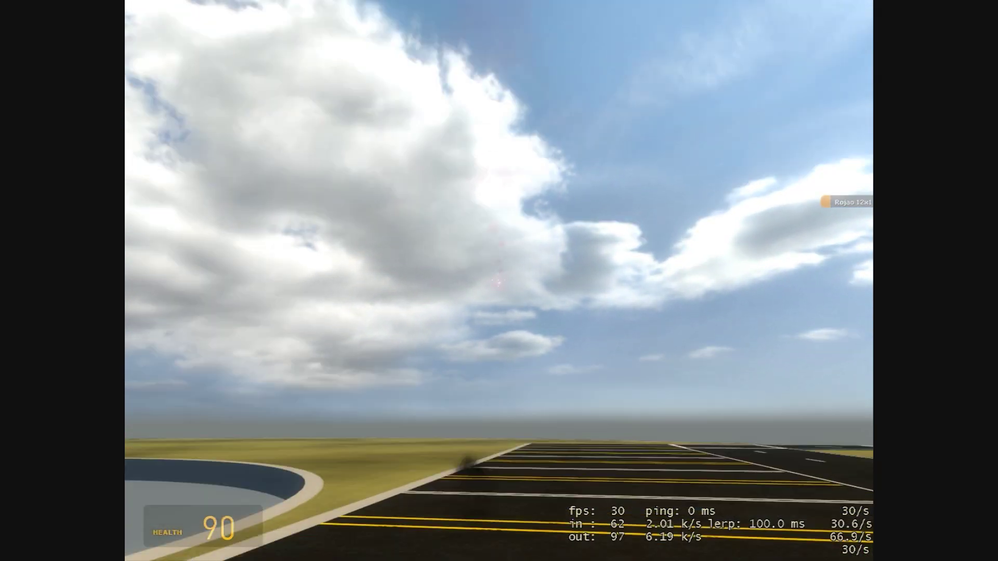
key("q")
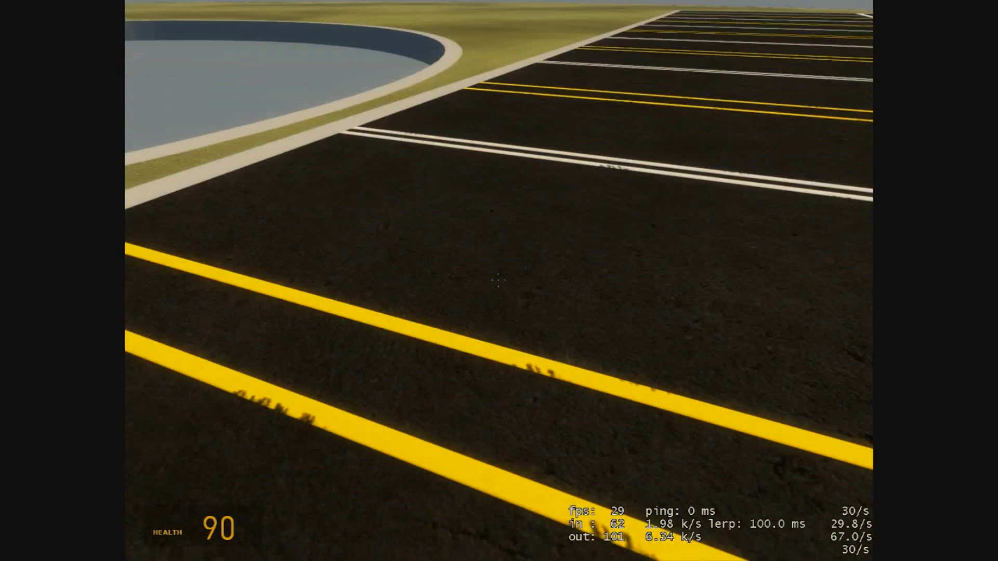
key("s")
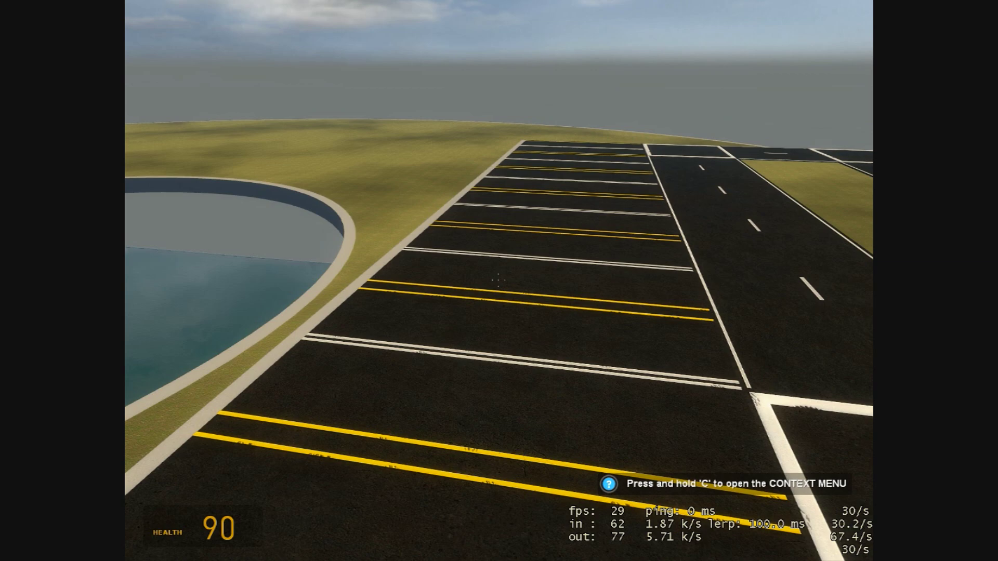
key("w")
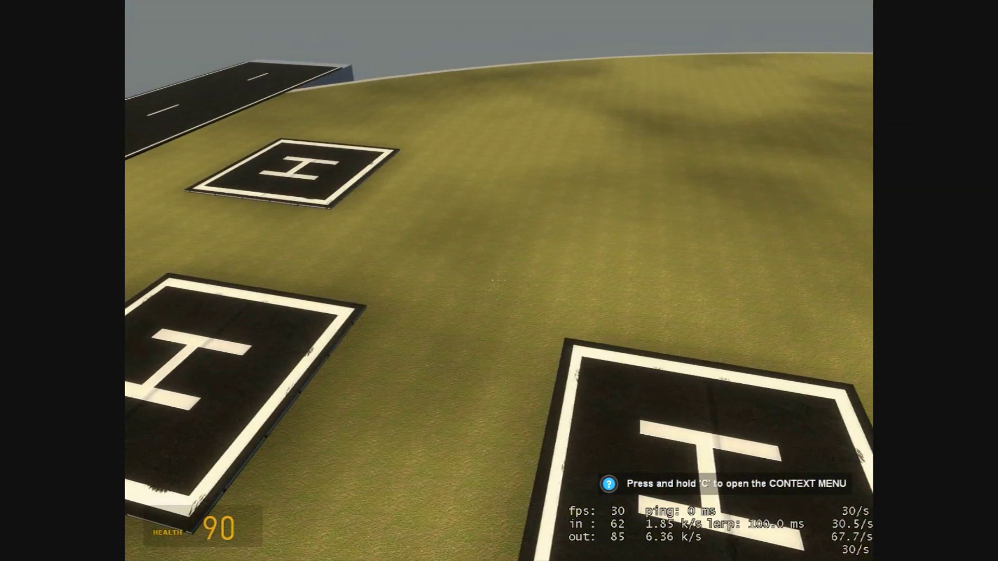
key("Escape")
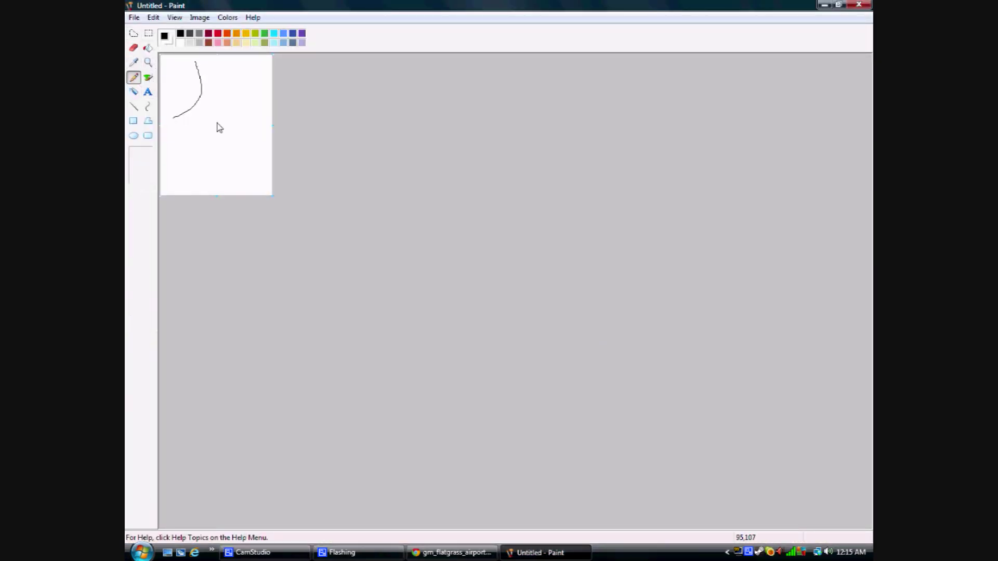
In Paint, finish the freehand word "Hi" and write "AGV" below it with the Pencil
mouse_move(217, 124)
left_mouse_down()
mouse_move(223, 69)
mouse_move(196, 97)
mouse_move(227, 99)
left_mouse_up()
left_click_drag(238, 129, 240, 104)
left_click(242, 91)
mouse_move(164, 180)
left_mouse_down()
mouse_move(190, 148)
mouse_move(192, 185)
mouse_move(201, 163)
mouse_move(223, 173)
mouse_move(220, 164)
mouse_move(235, 183)
mouse_move(254, 146)
left_mouse_up()
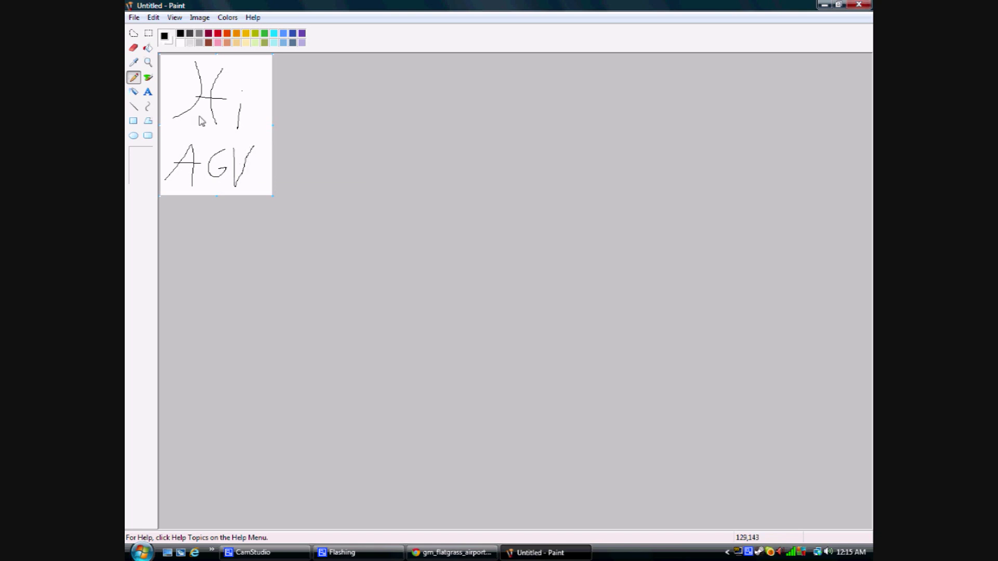
Draw a thick black freehand outline around the "Hi AGV" lettering with the Brush tool
left_click(149, 49)
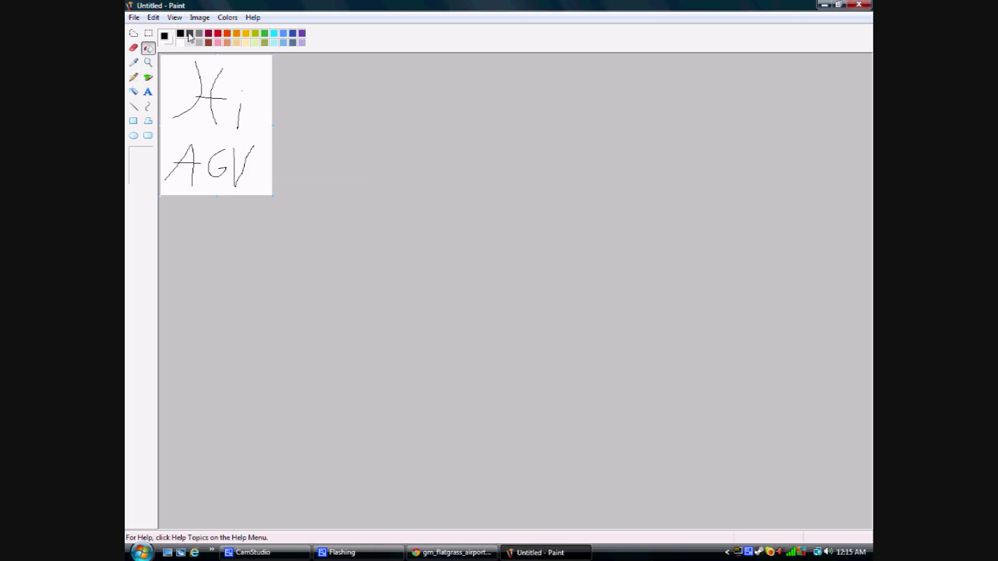
left_click(149, 79)
mouse_move(169, 82)
left_mouse_down()
mouse_move(221, 69)
mouse_move(252, 99)
mouse_move(255, 186)
mouse_move(191, 192)
mouse_move(159, 177)
mouse_move(172, 83)
left_mouse_up()
Save the drawing as a JPEG named "test agv" in the Pictures folder and close Paint
left_click(135, 17)
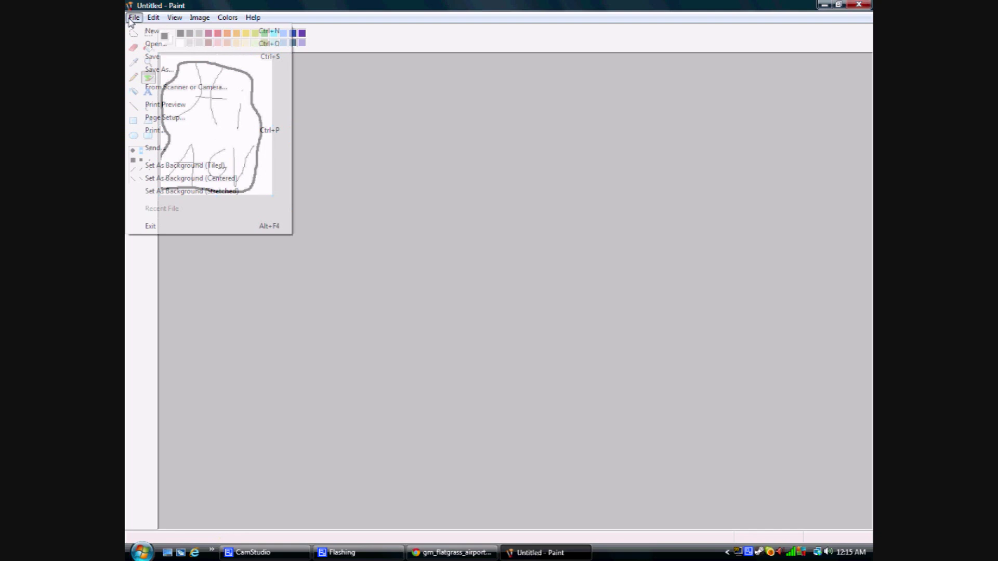
left_click(151, 70)
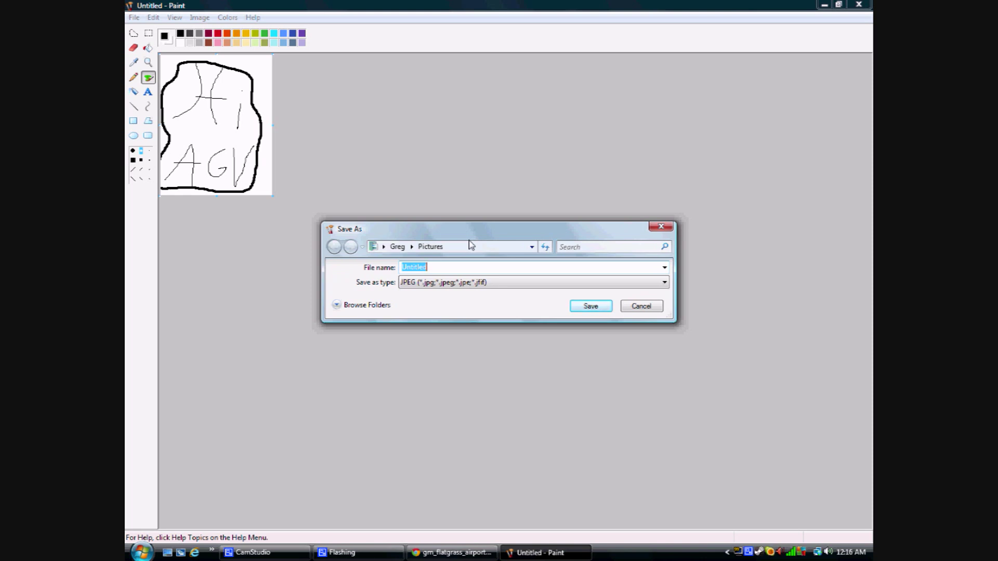
type("test agv")
left_click(592, 307)
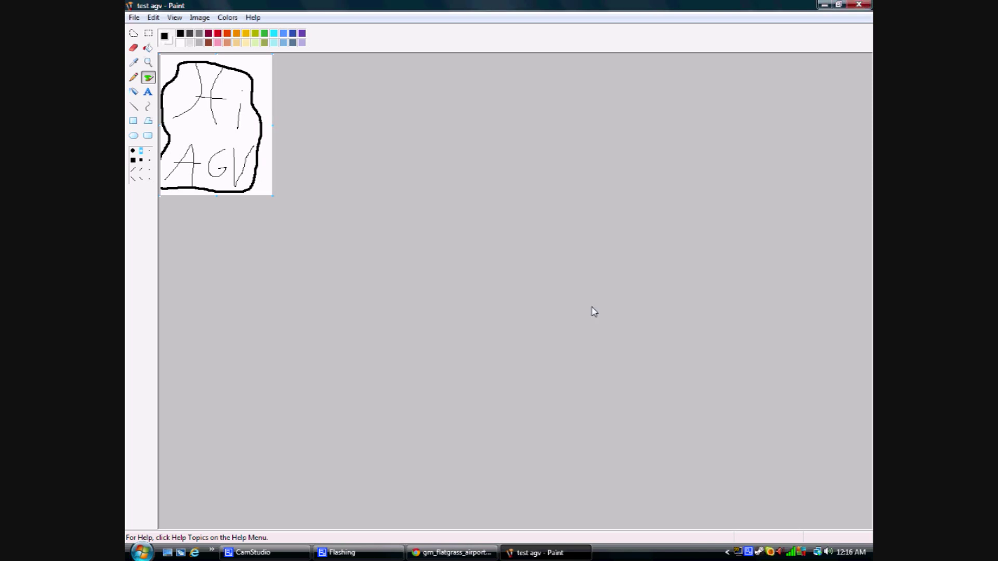
left_click(861, 5)
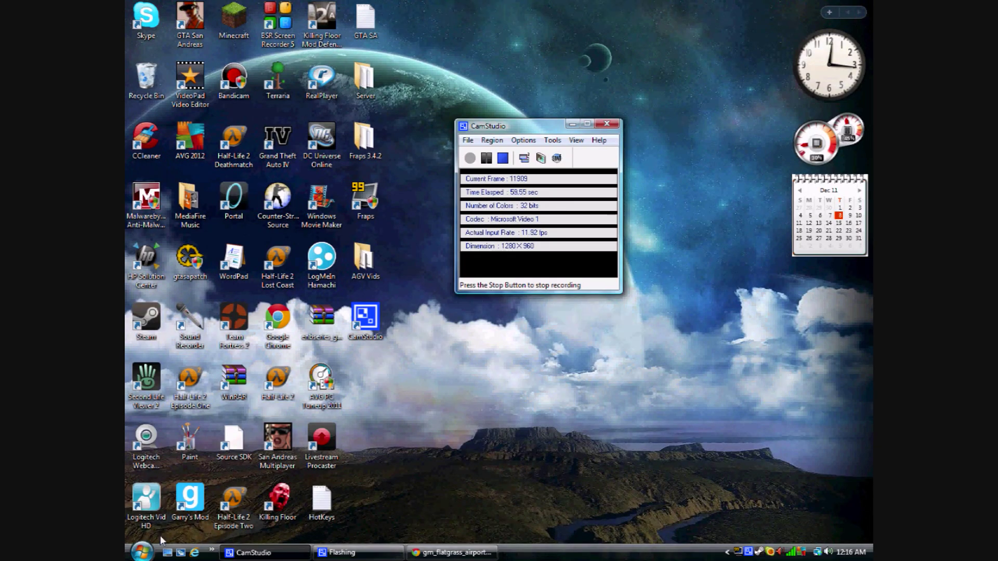
Open the inner garrysmod folder under C:\Program Files (x86)\Steam\steamapps, inside the Steam account's garrysmod folder
left_click(212, 550)
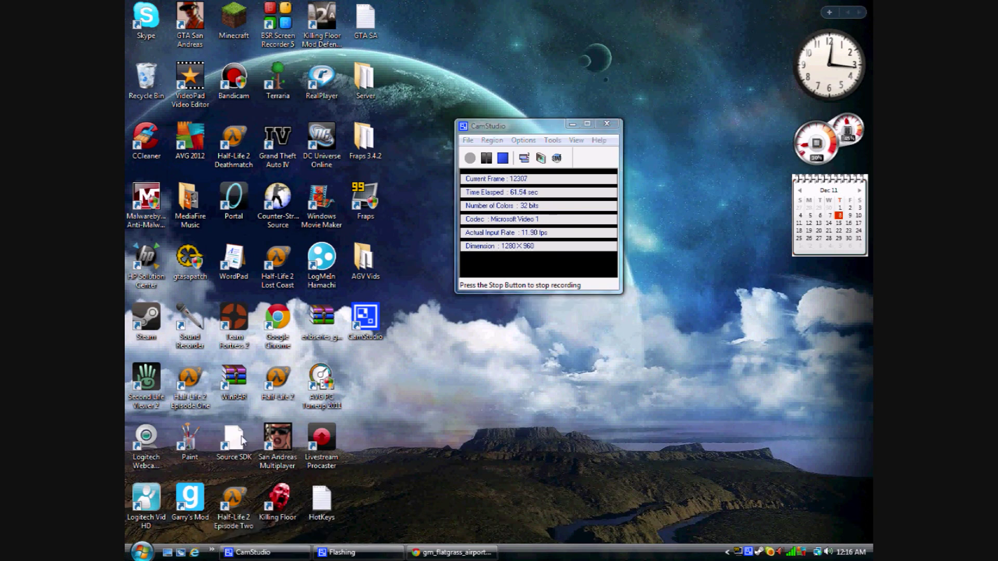
left_click(142, 551)
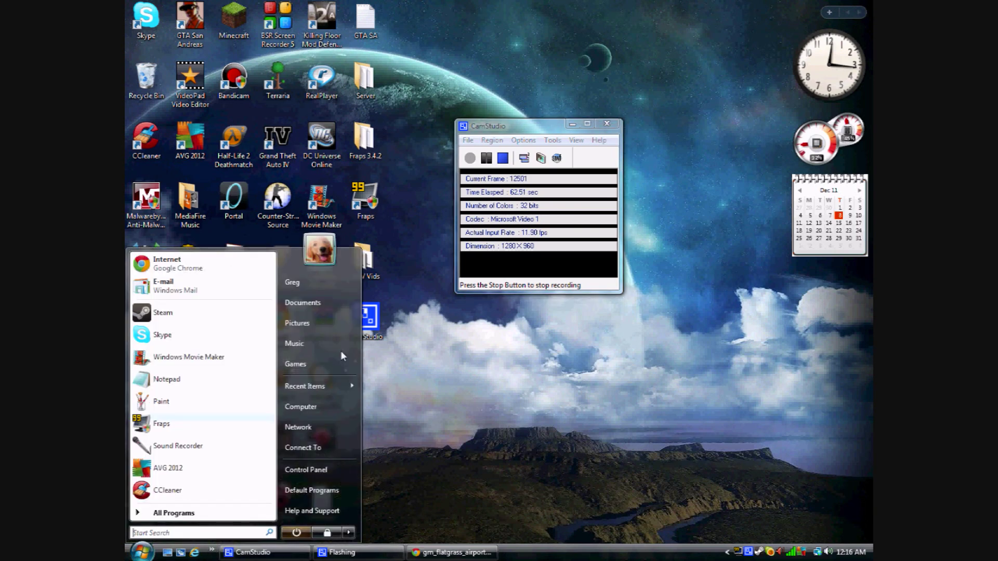
left_click(311, 405)
double_click(332, 154)
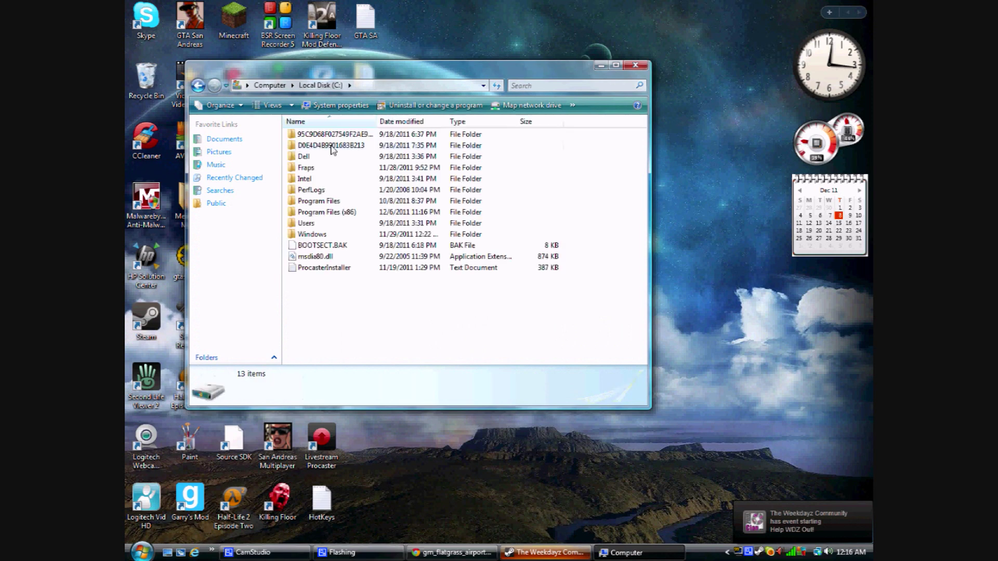
double_click(335, 213)
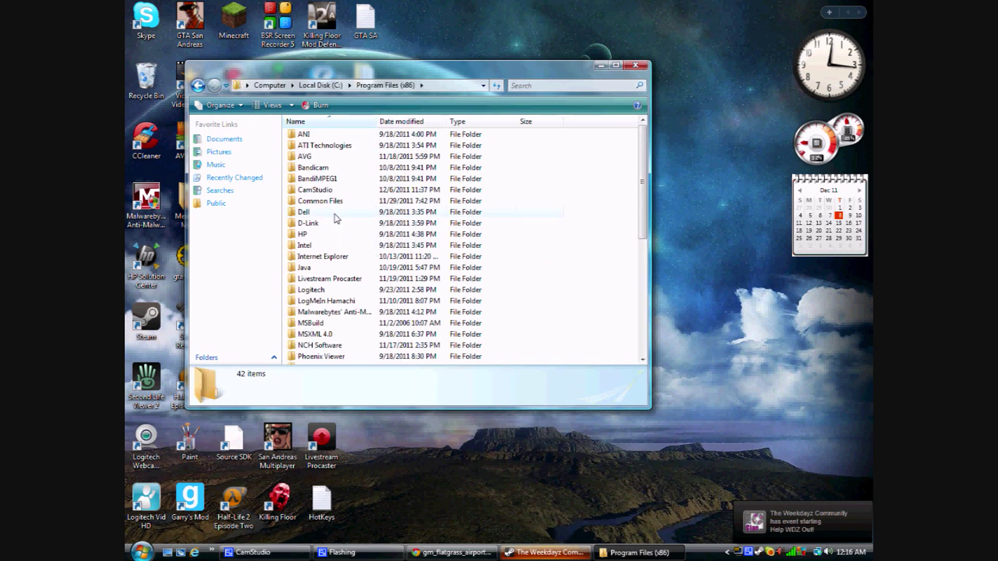
scroll(335, 217, "down", 5)
double_click(307, 313)
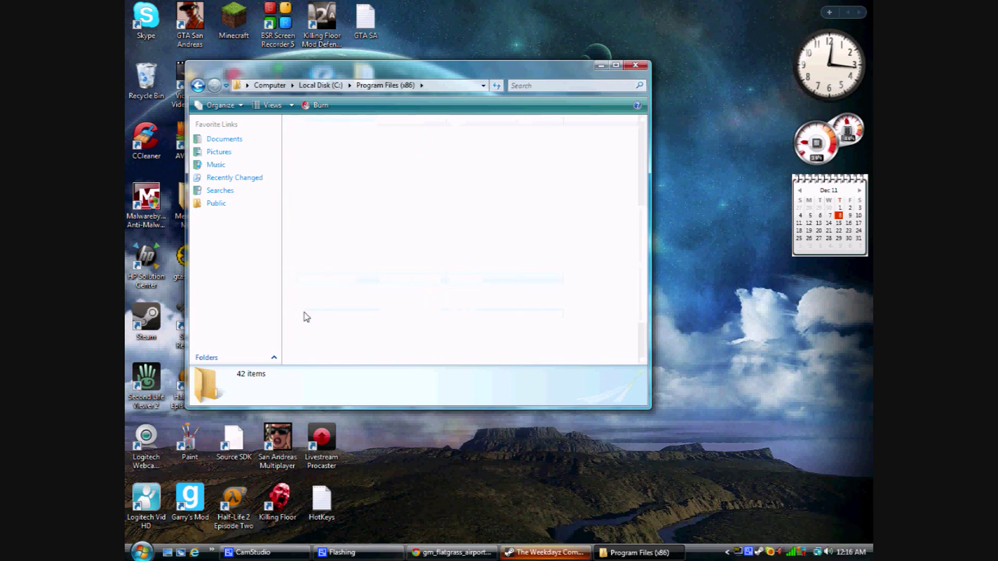
double_click(307, 257)
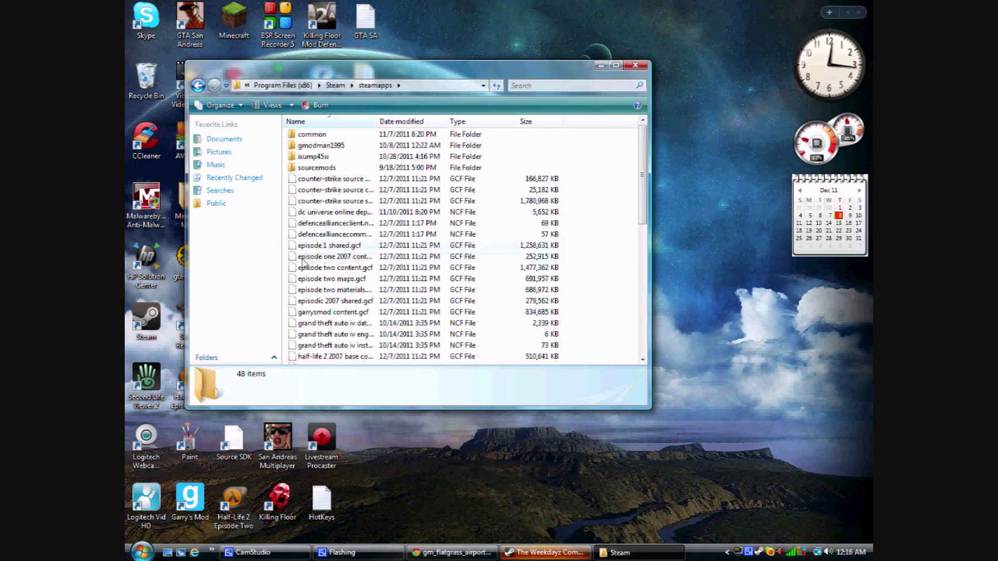
double_click(303, 147)
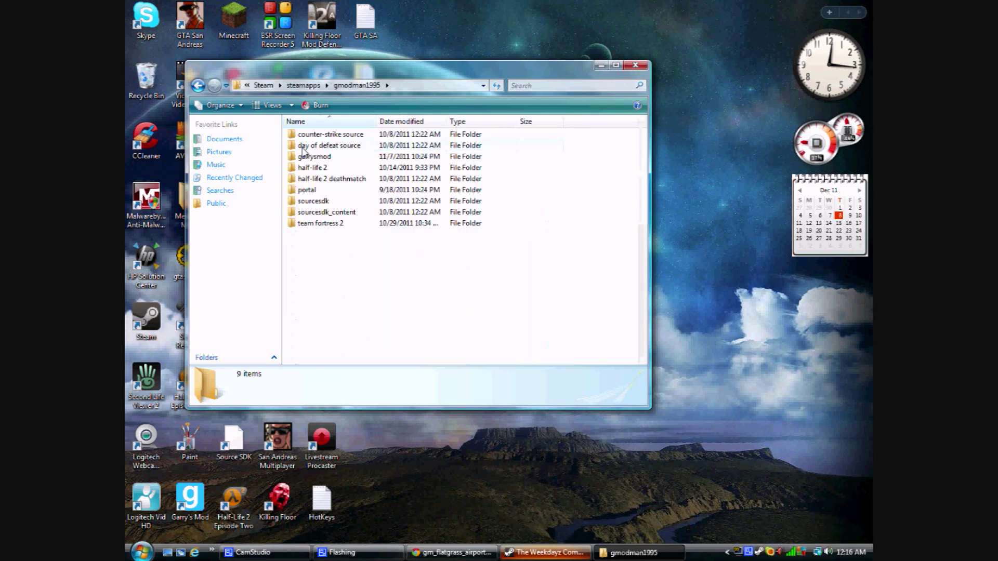
double_click(307, 158)
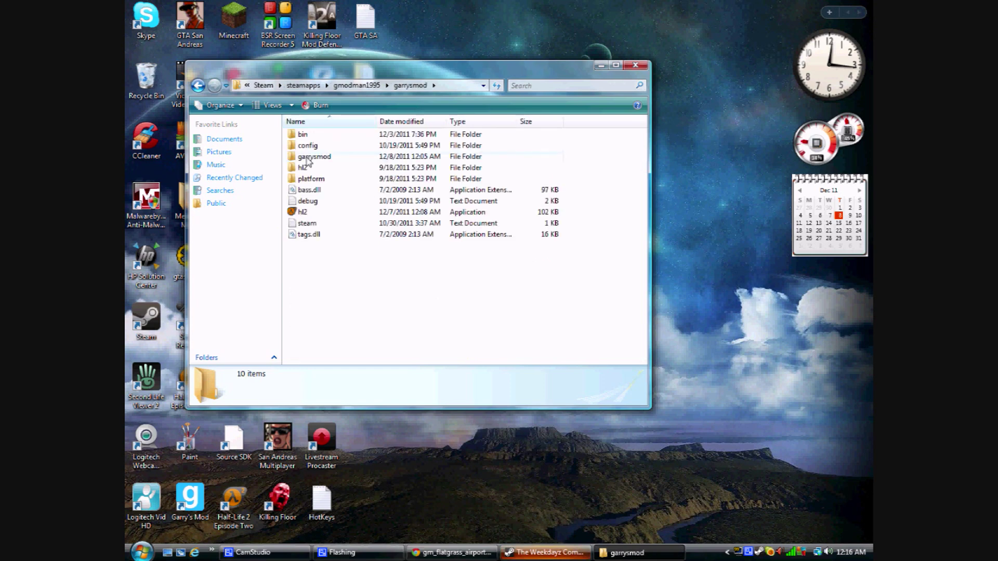
double_click(307, 158)
View the Untitled JPEG image stored in the garrysmod folder and close the image viewer
scroll(436, 257, "down", 6)
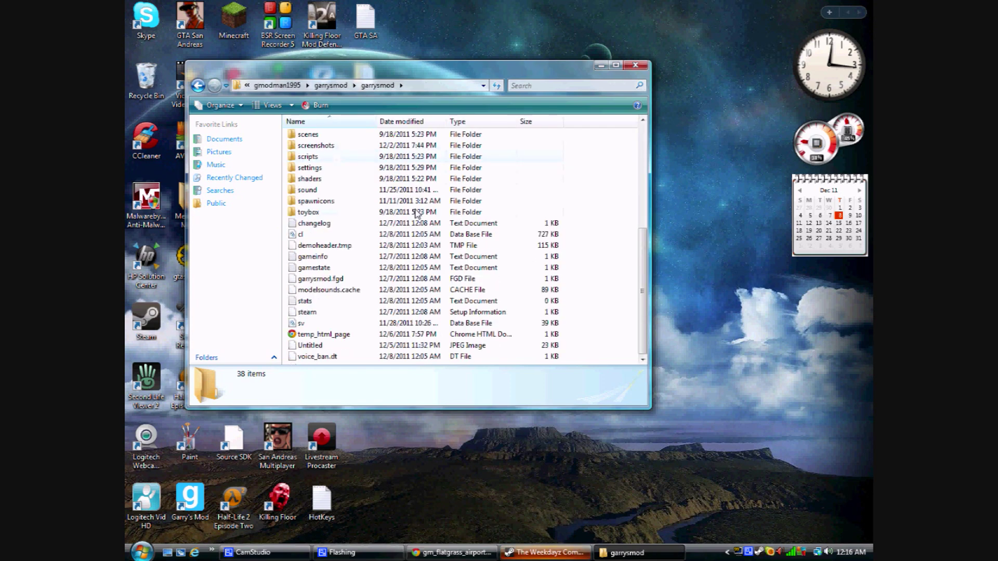
double_click(311, 346)
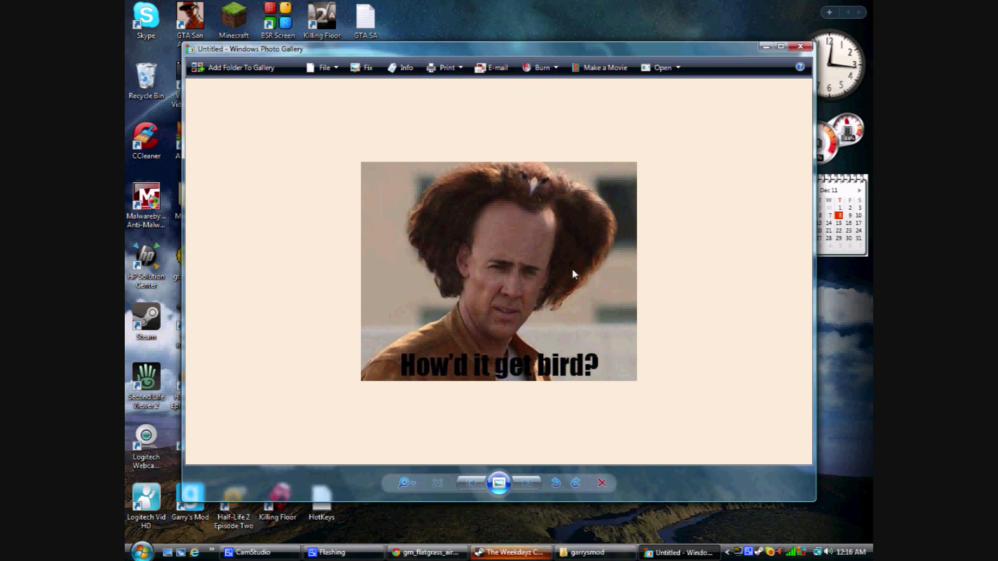
left_click(800, 49)
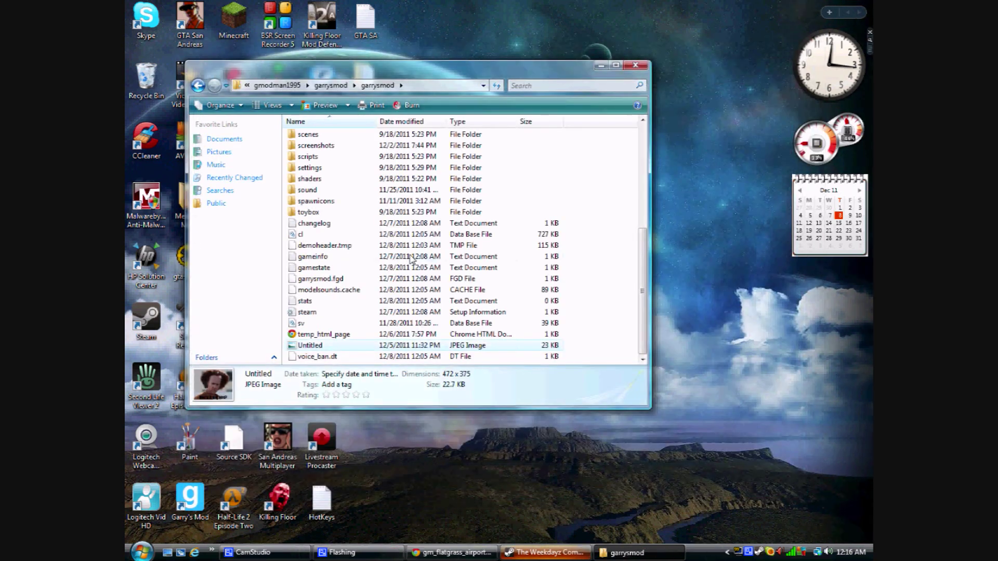
Move the garrysmod folder window aside and open the personal user folder's Pictures folder in a new window
left_click_drag(465, 70, 618, 28)
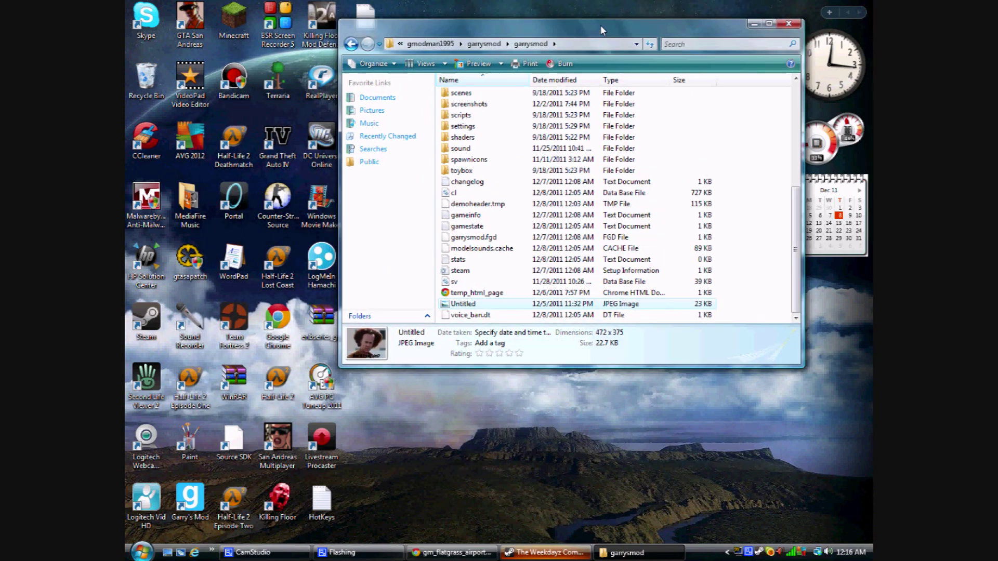
left_click(141, 552)
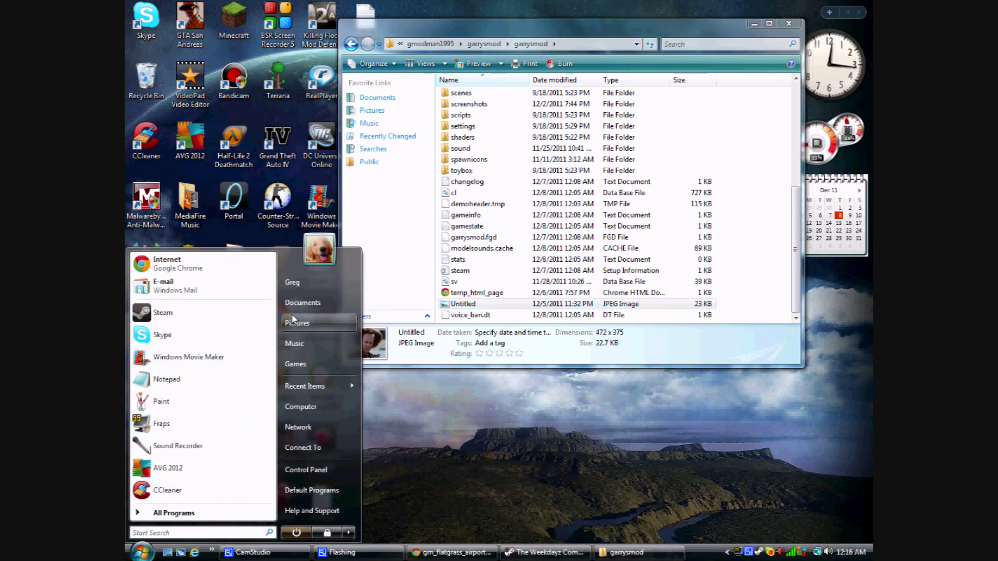
left_click(292, 283)
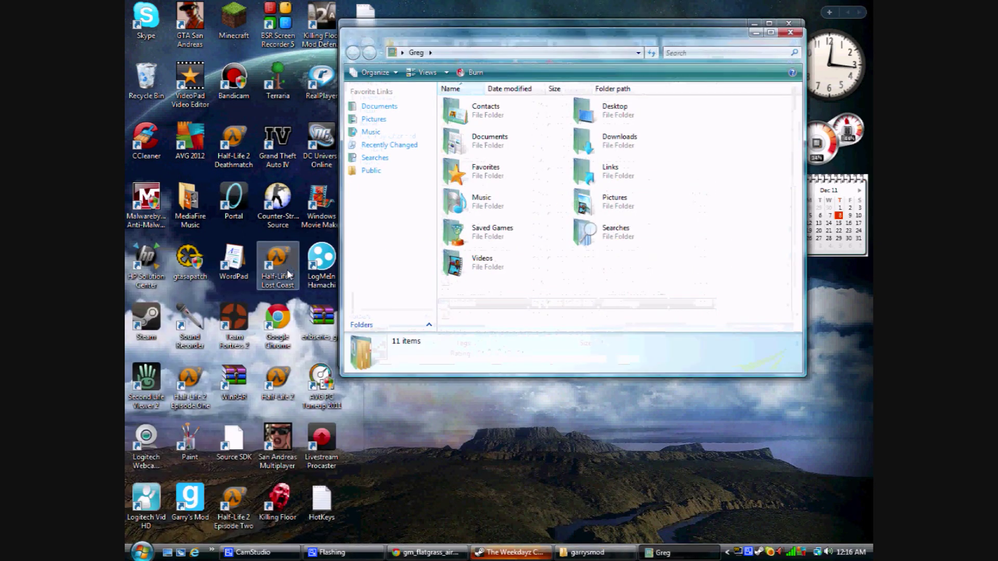
double_click(611, 205)
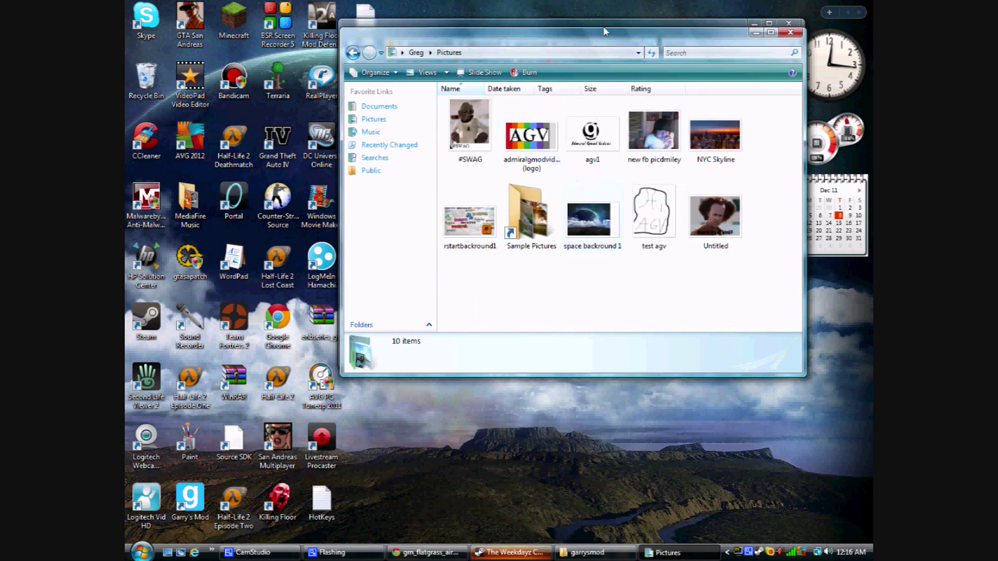
Move the test agv image from Pictures into the inner garrysmod folder and view it there to check it
left_click_drag(595, 42, 404, 258)
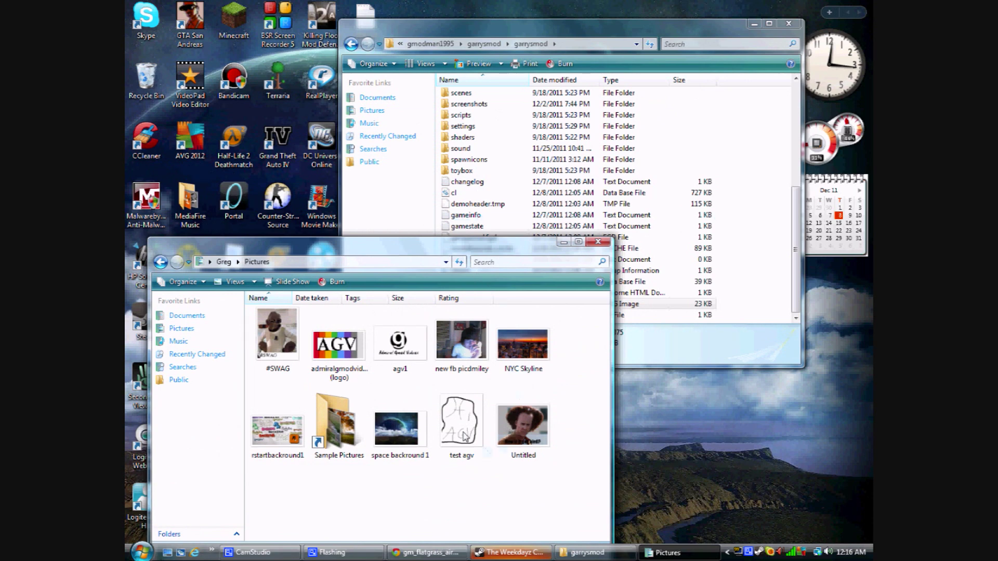
left_click_drag(462, 428, 474, 209)
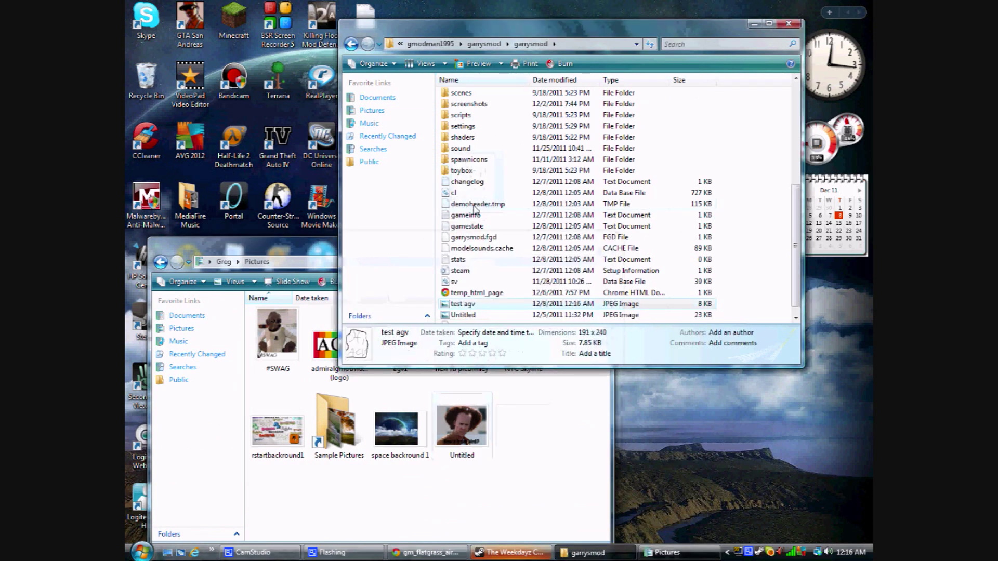
double_click(468, 294)
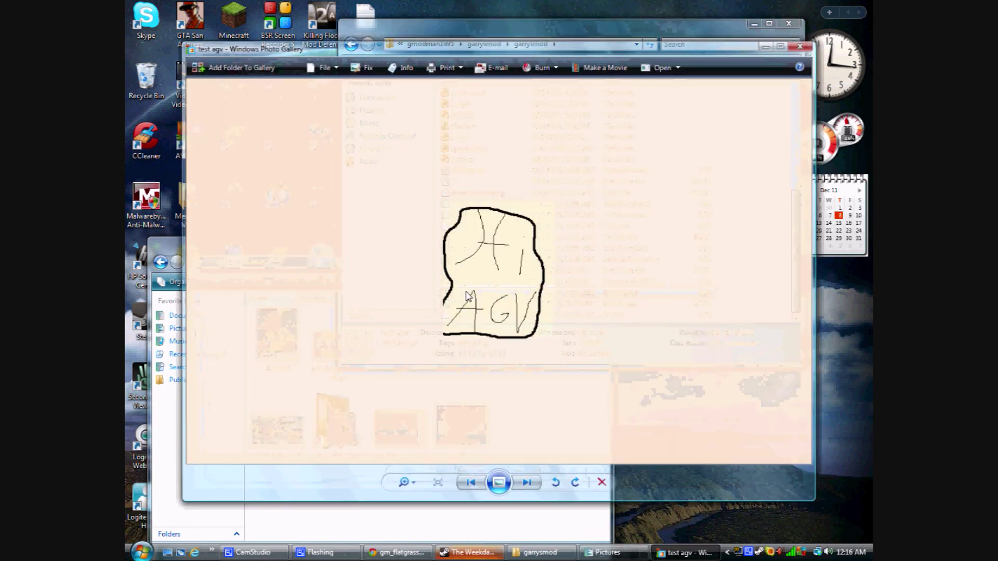
left_click(801, 48)
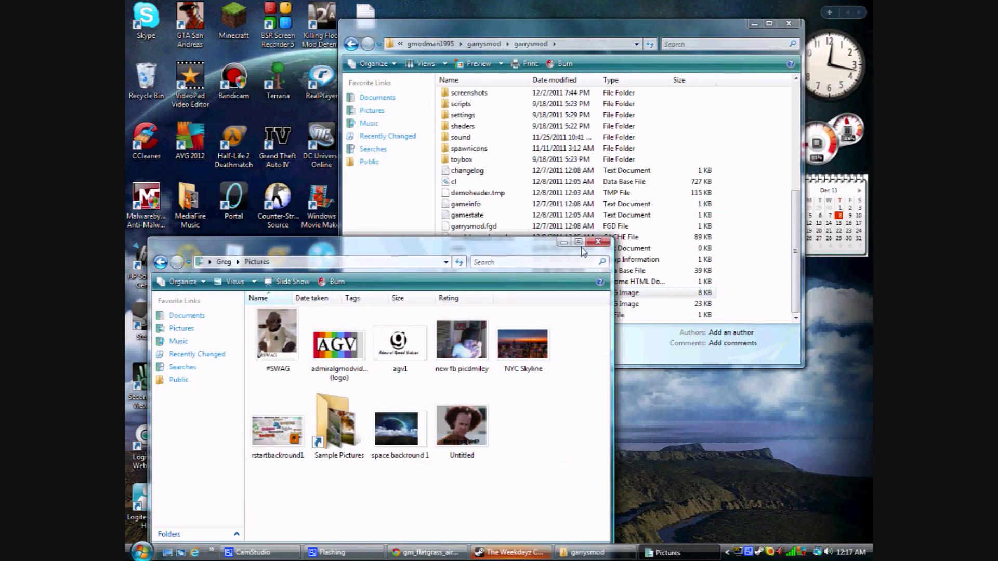
Close the Pictures window, look through the garrysmod folder's contents and close that folder as well
left_click(598, 241)
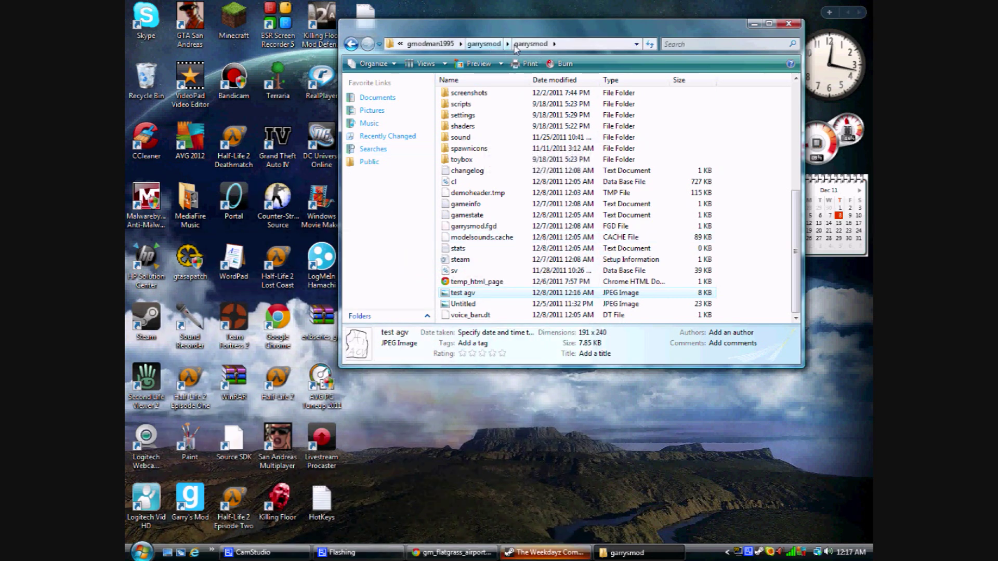
scroll(518, 174, "up", 6)
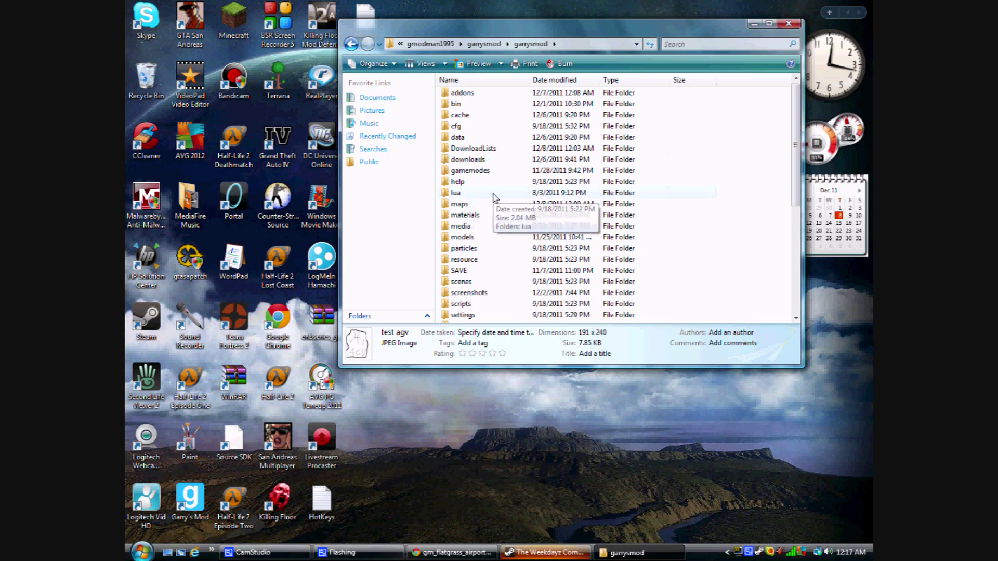
scroll(501, 289, "down", 6)
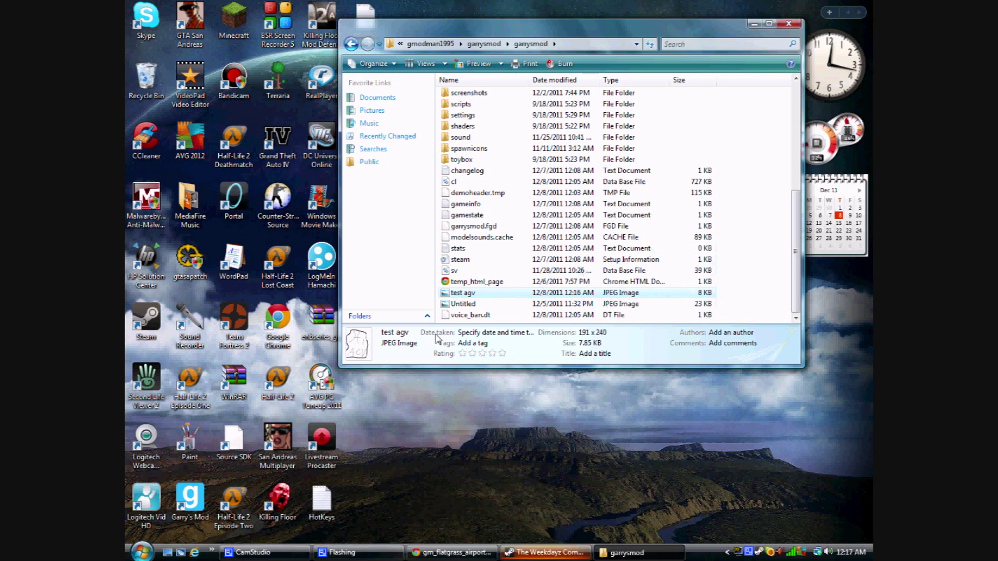
left_click(788, 25)
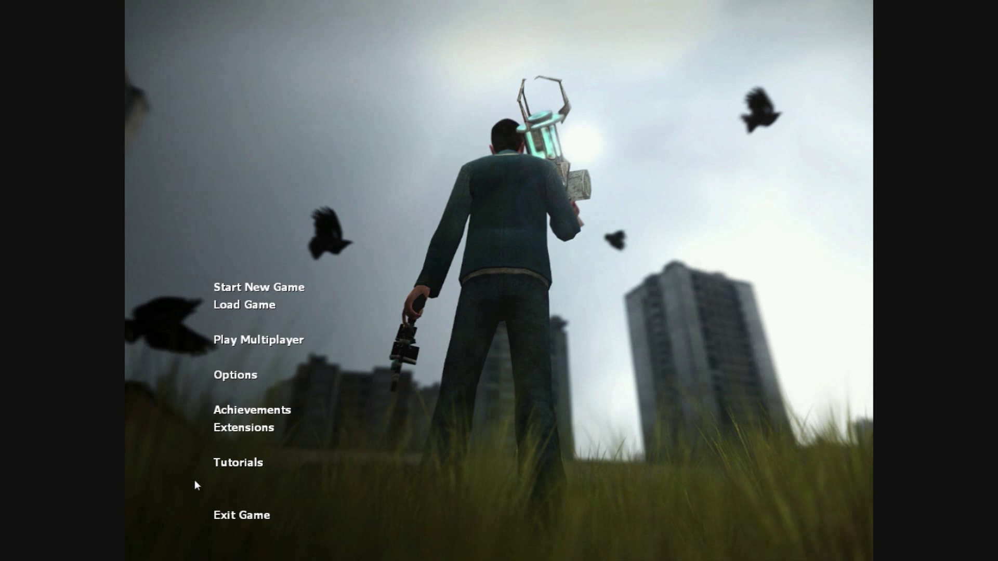
In the Garry's Mod keyboard options, assign T to the Spray logo action under Miscellaneous
left_click(235, 376)
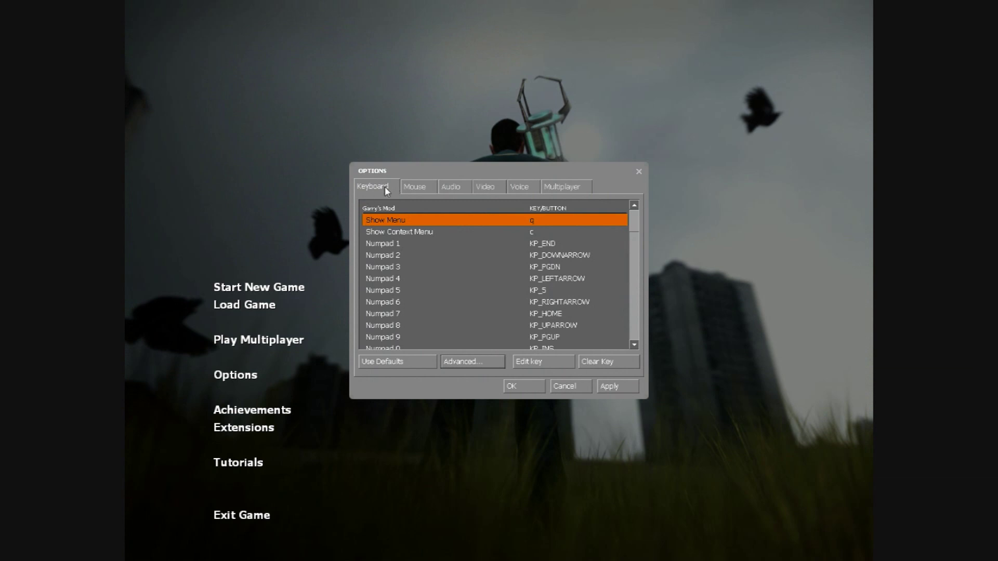
scroll(443, 249, "down", 5)
scroll(442, 249, "down", 4)
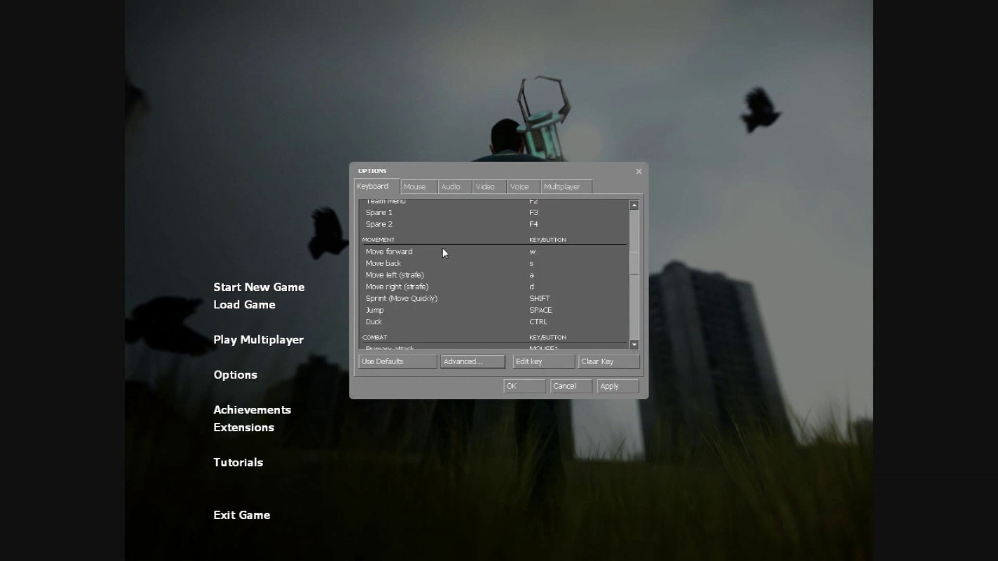
scroll(443, 253, "down", 8)
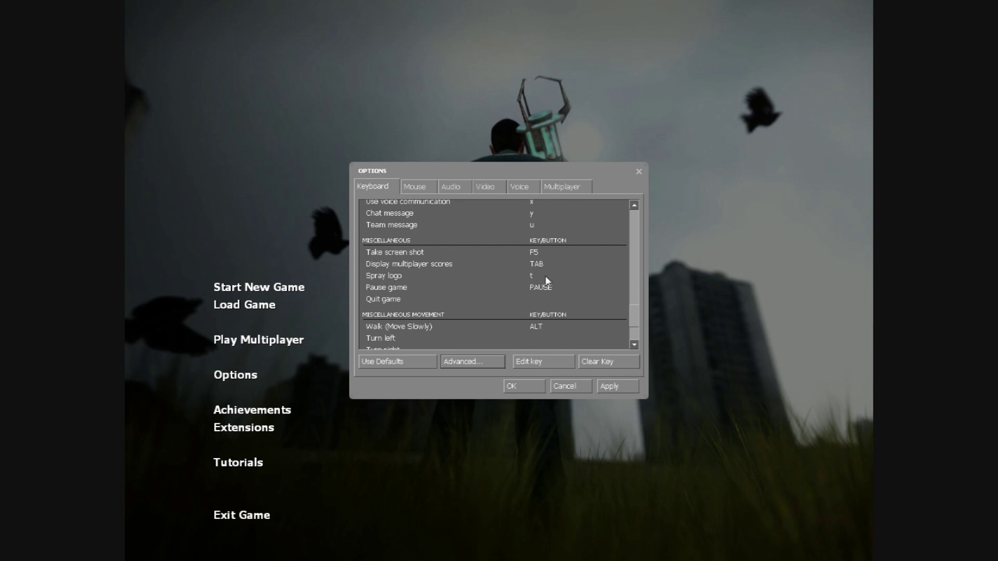
left_click(541, 280)
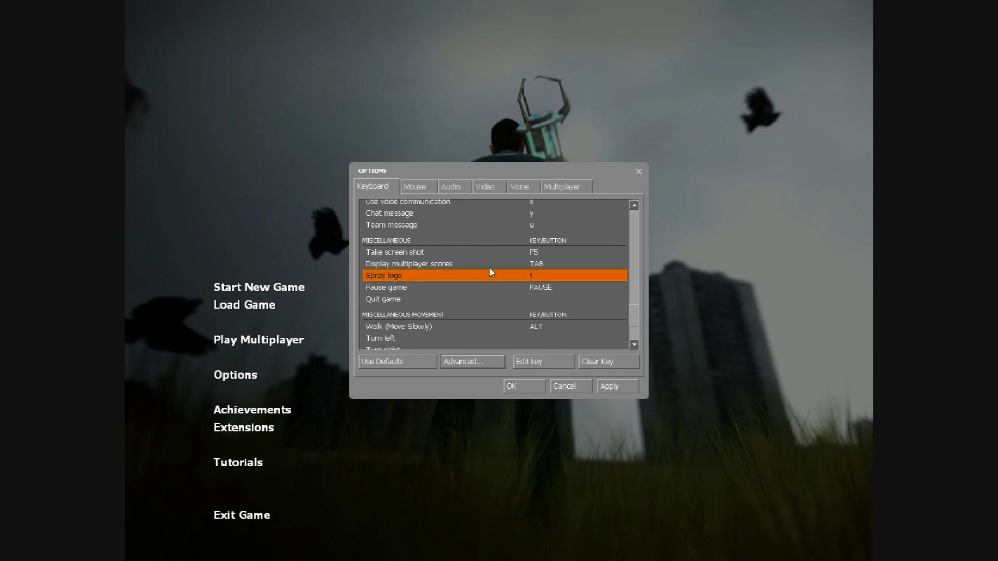
left_click(551, 362)
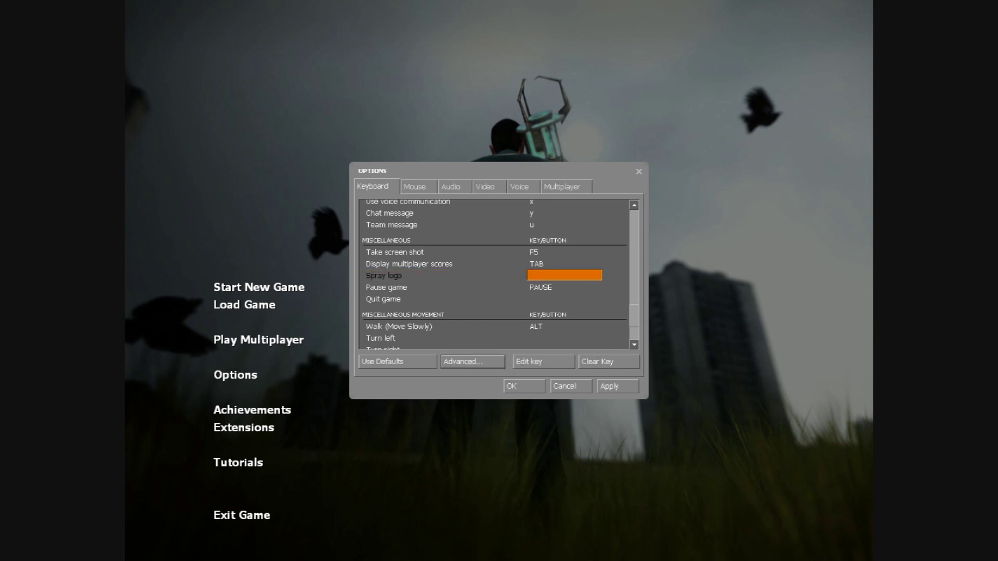
key("t")
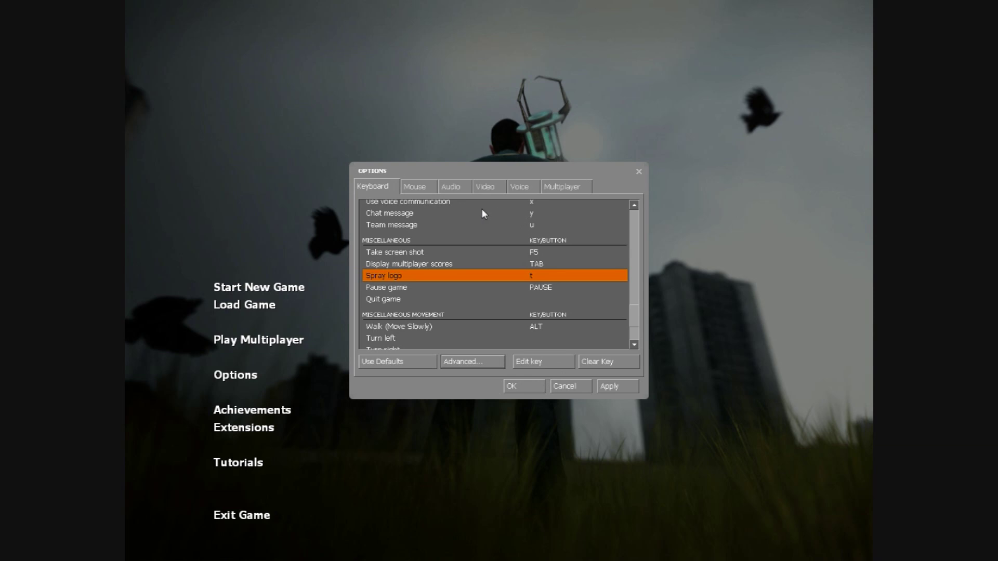
Import test agv.jpg from the inner garrysmod folder as the multiplayer spraypaint image and accept the options
left_click(431, 190)
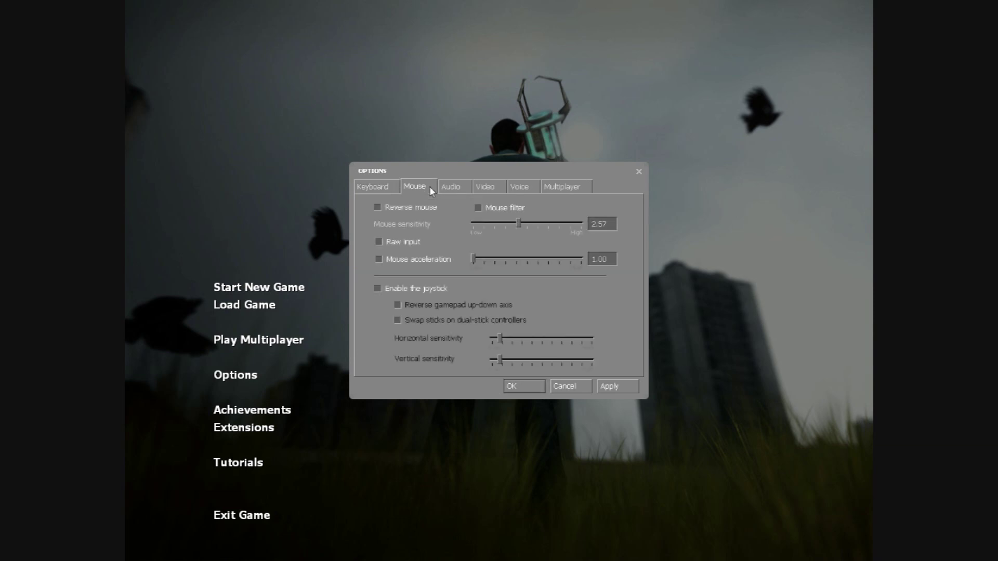
left_click(460, 186)
left_click(483, 188)
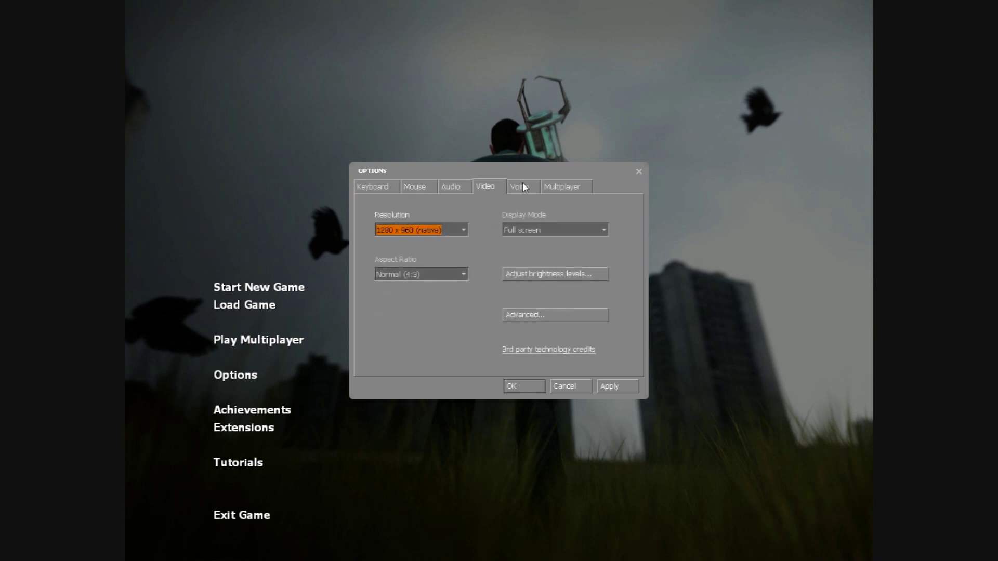
left_click(525, 188)
left_click(556, 188)
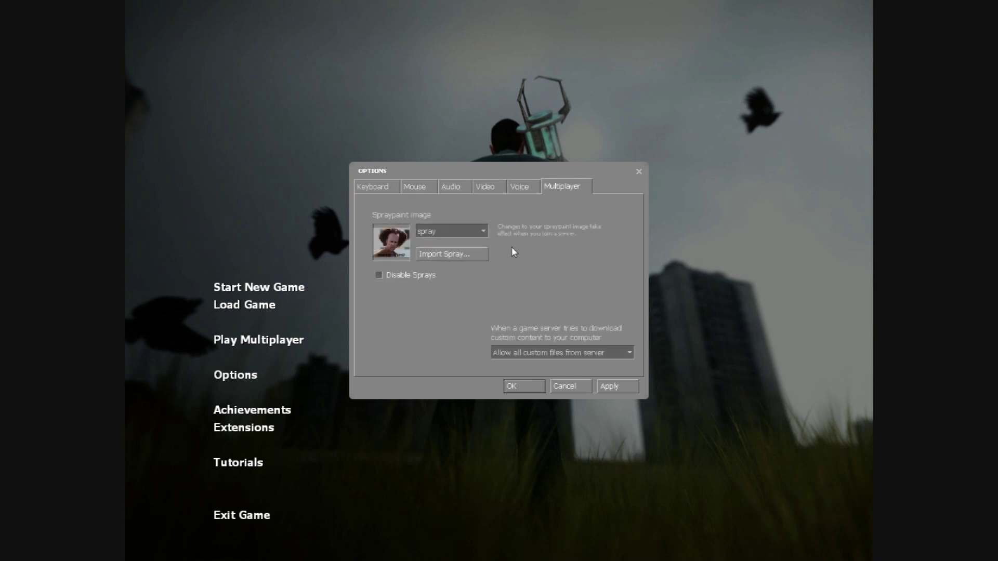
left_click(427, 256)
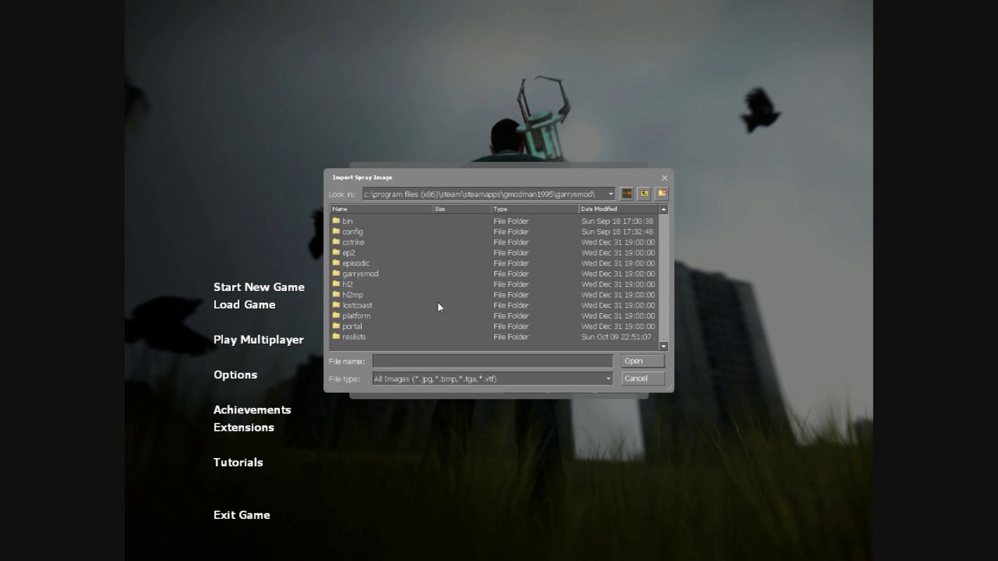
double_click(350, 274)
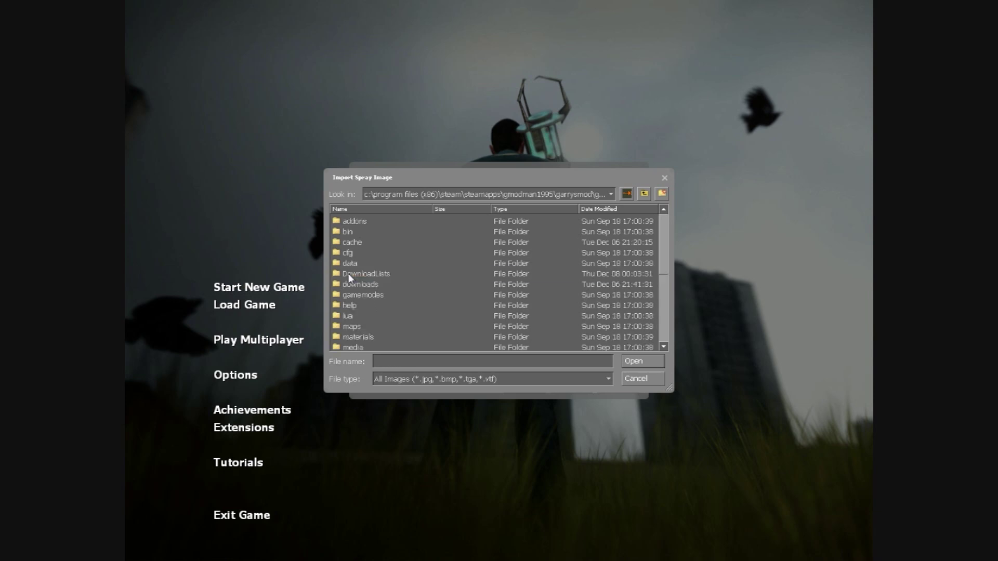
scroll(349, 279, "down", 5)
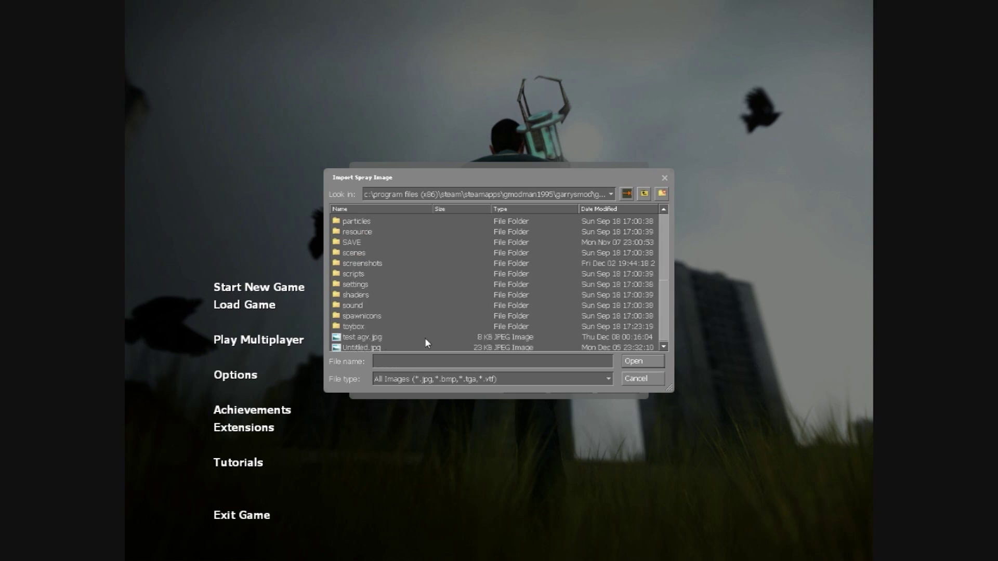
double_click(357, 338)
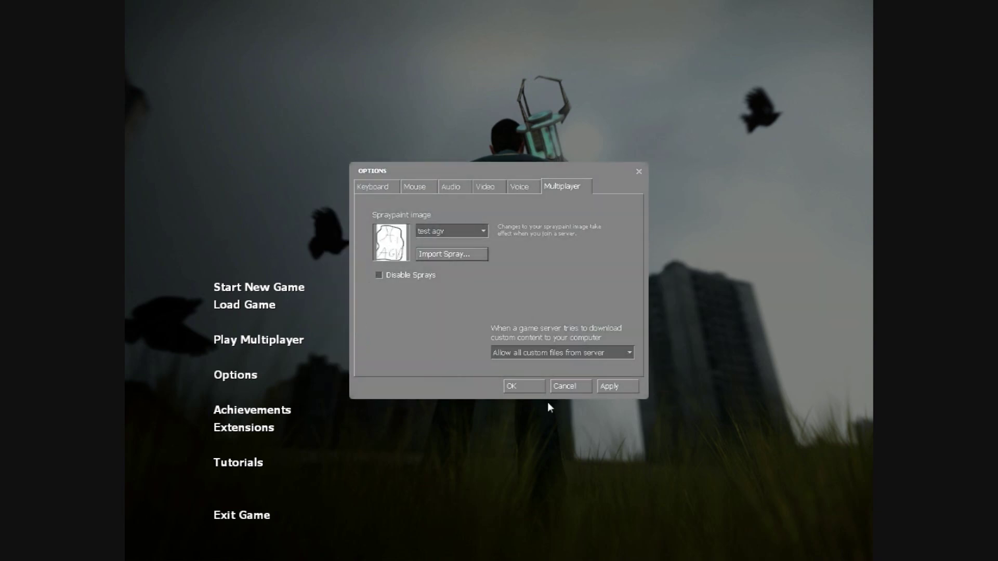
left_click(511, 386)
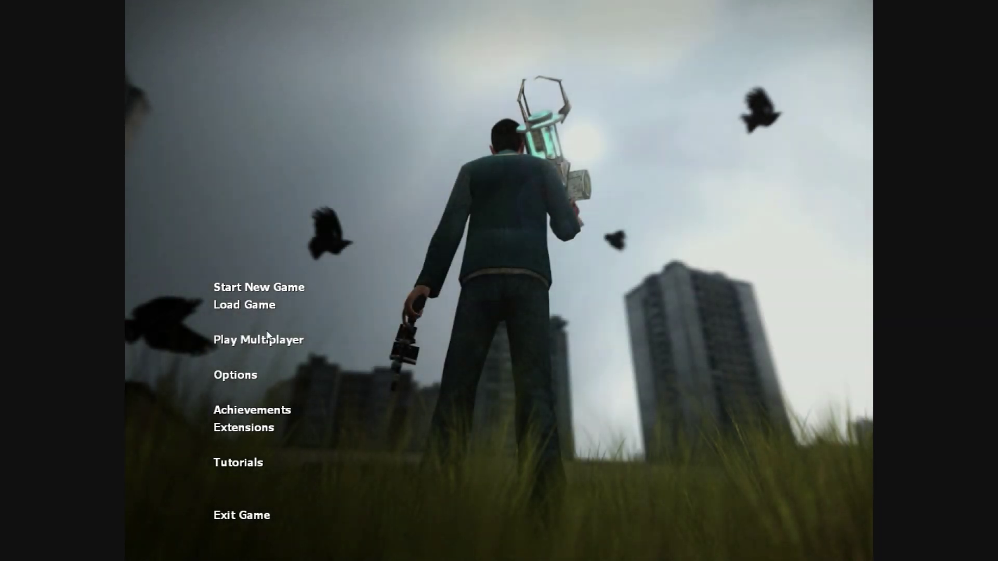
Dismiss the server browser and start a new multiplayer game on the gm_construct map
left_click(242, 339)
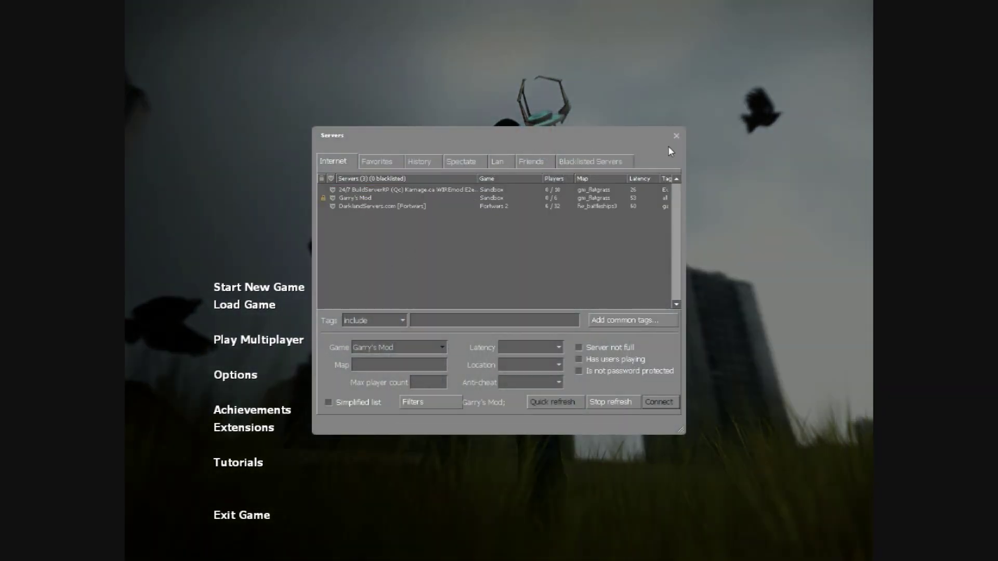
left_click(676, 136)
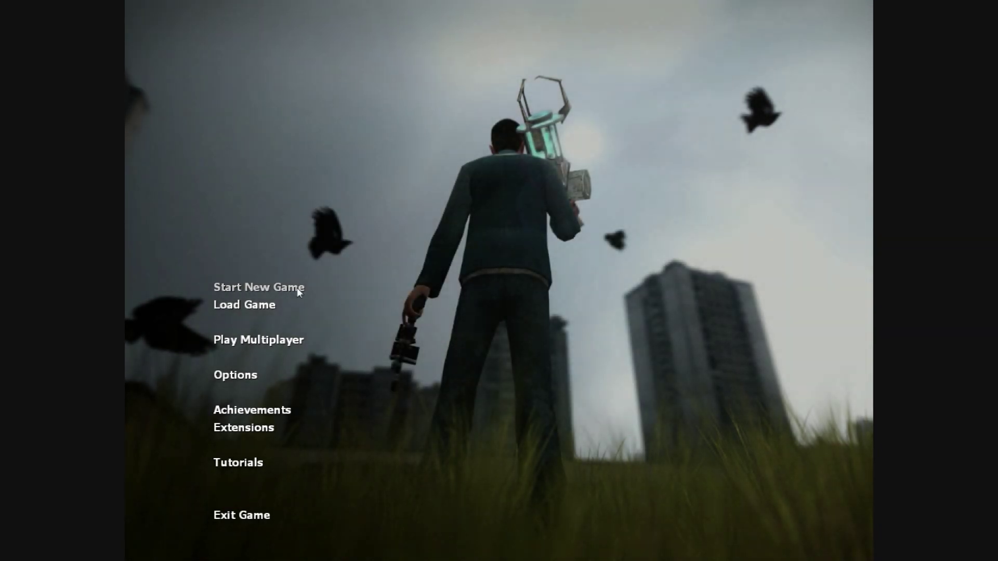
left_click(298, 289)
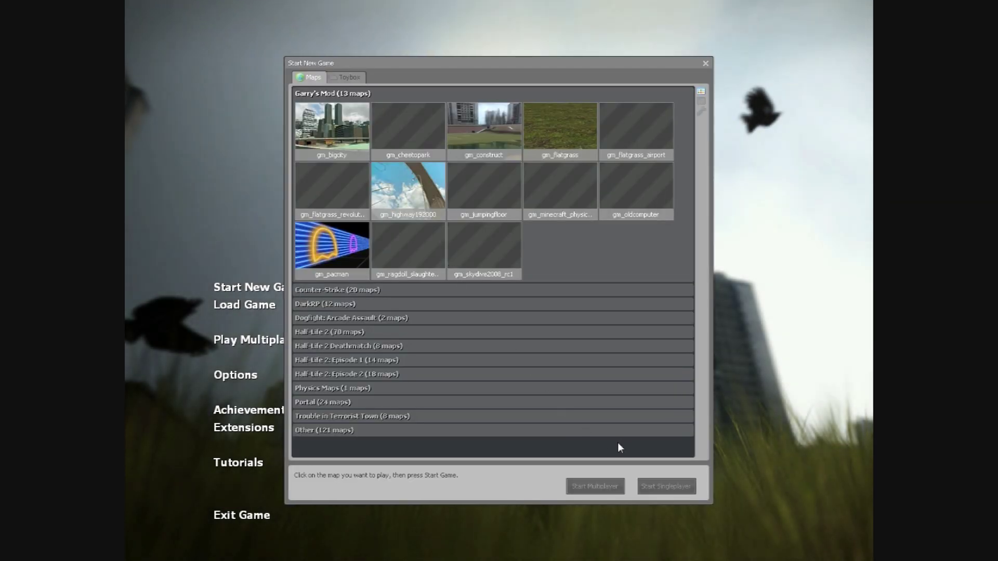
left_click(579, 130)
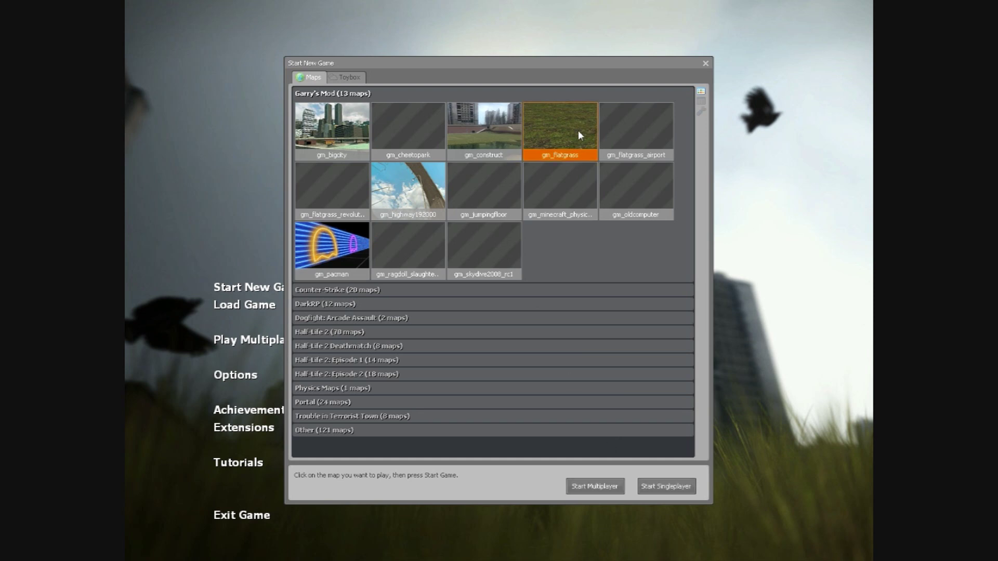
left_click(498, 127)
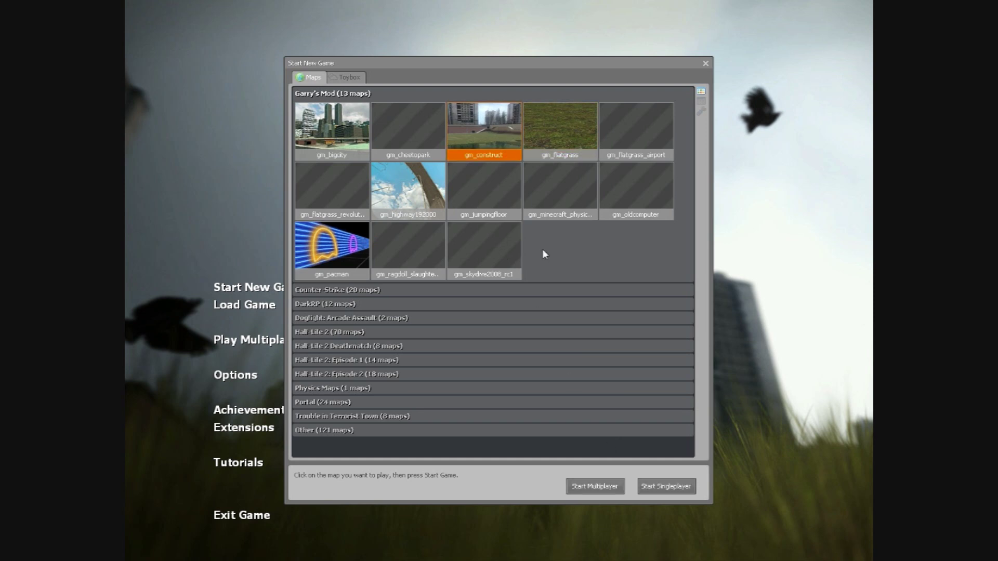
left_click(594, 487)
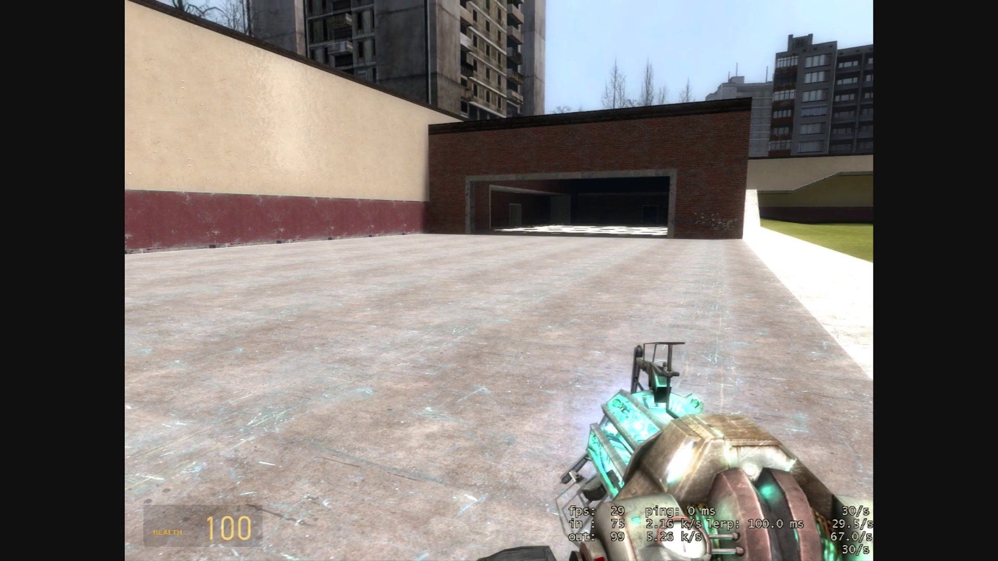
Walk up to the dark red wall beside the brick garage and spray the test agv image on it
key("w")
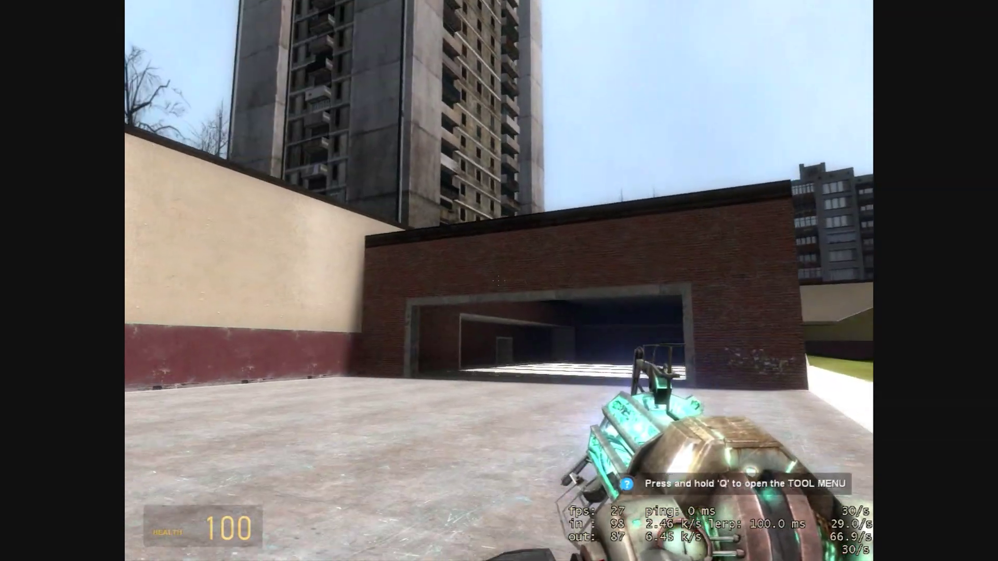
key("w")
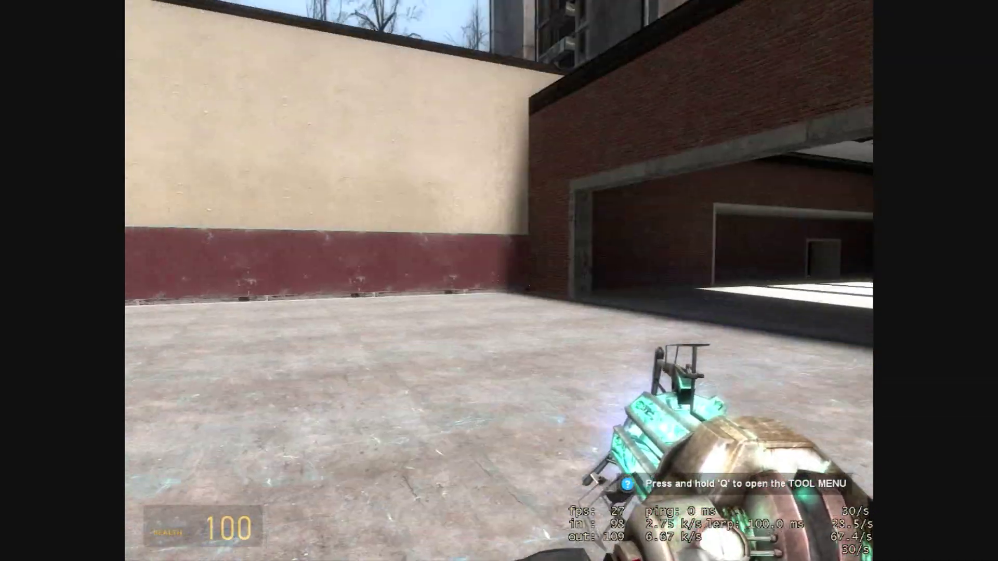
key("w")
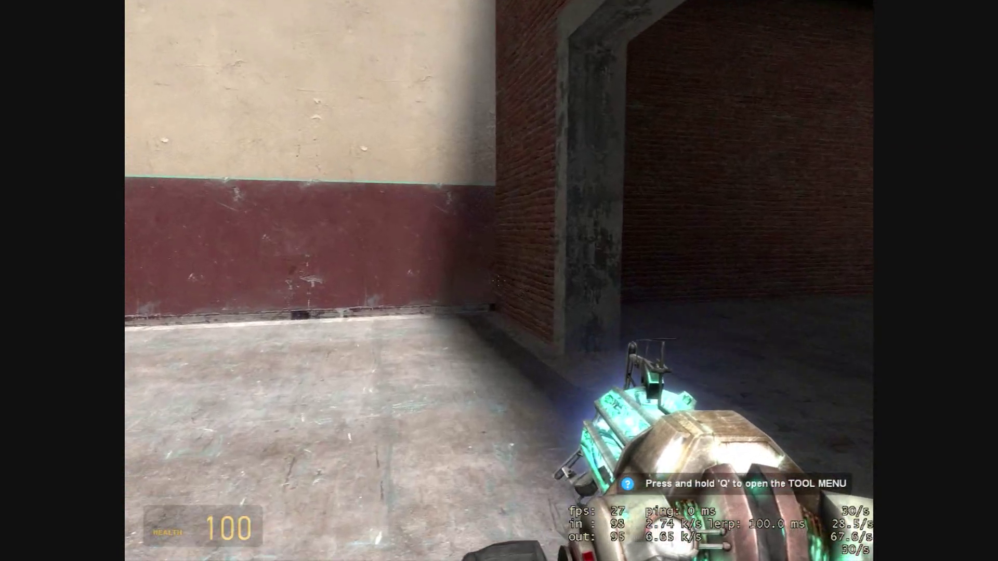
key("w")
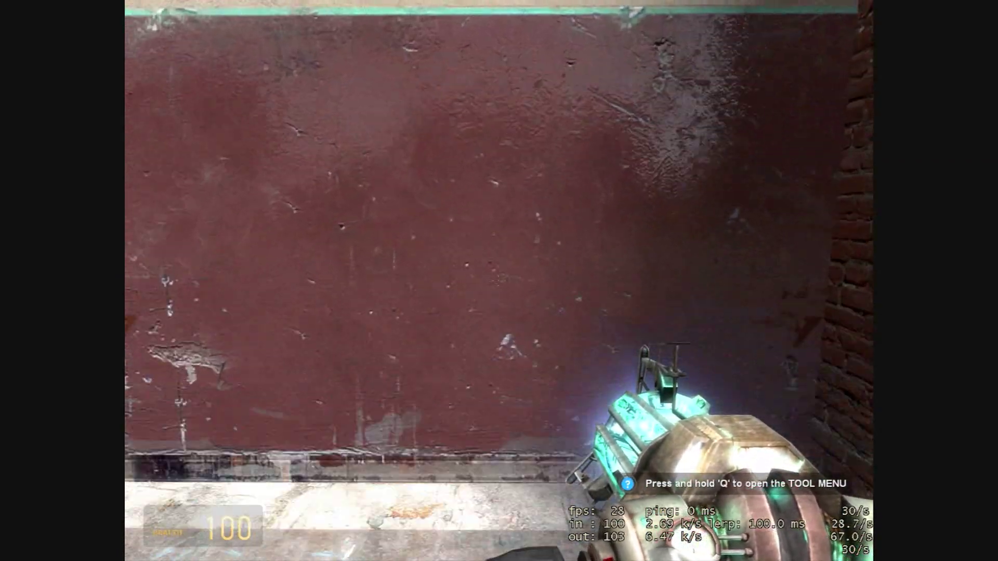
key("w")
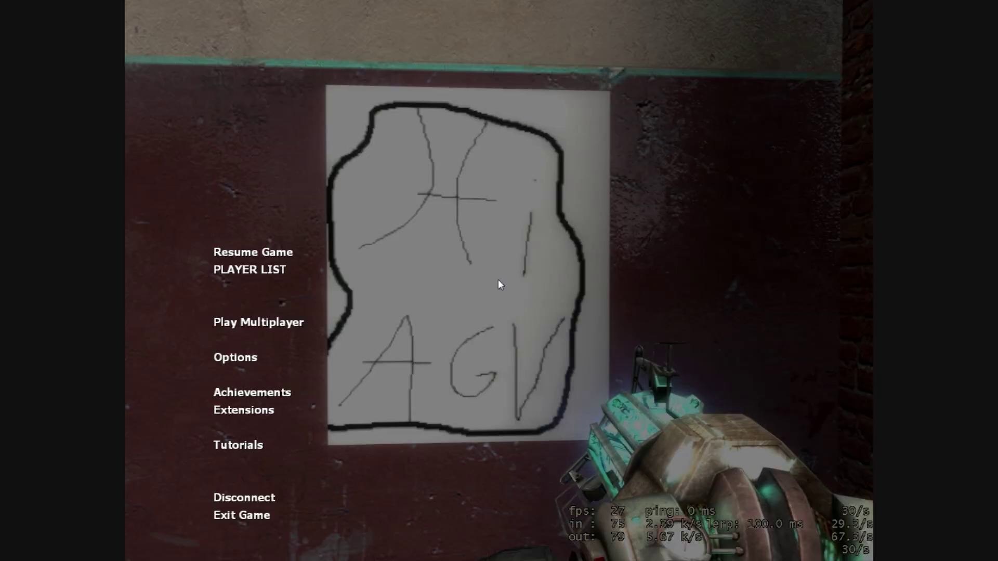
Disconnect from the game, import Untitled.jpg from the inner garrysmod folder as the spraypaint image and accept the options
left_click(241, 497)
left_click(239, 376)
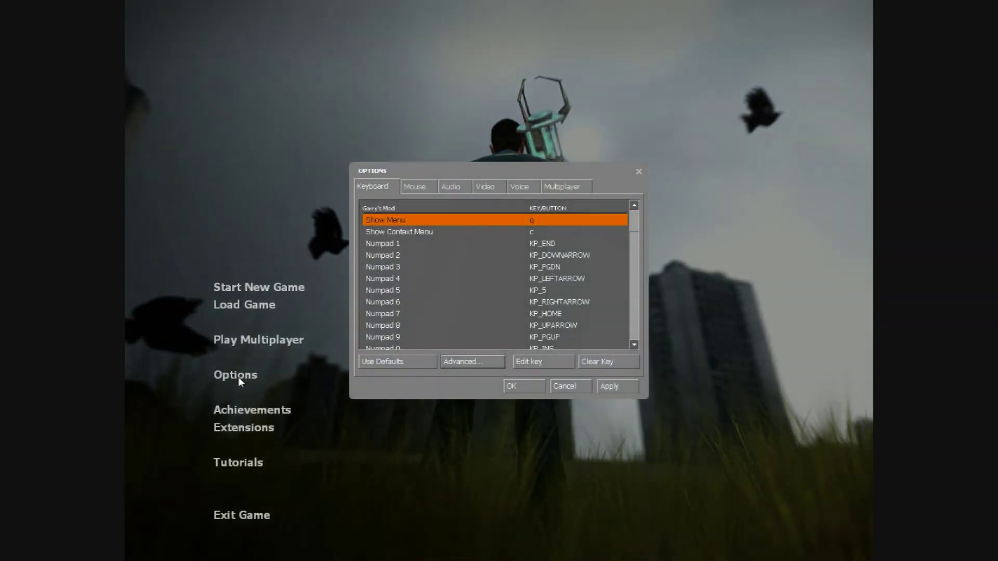
left_click(555, 186)
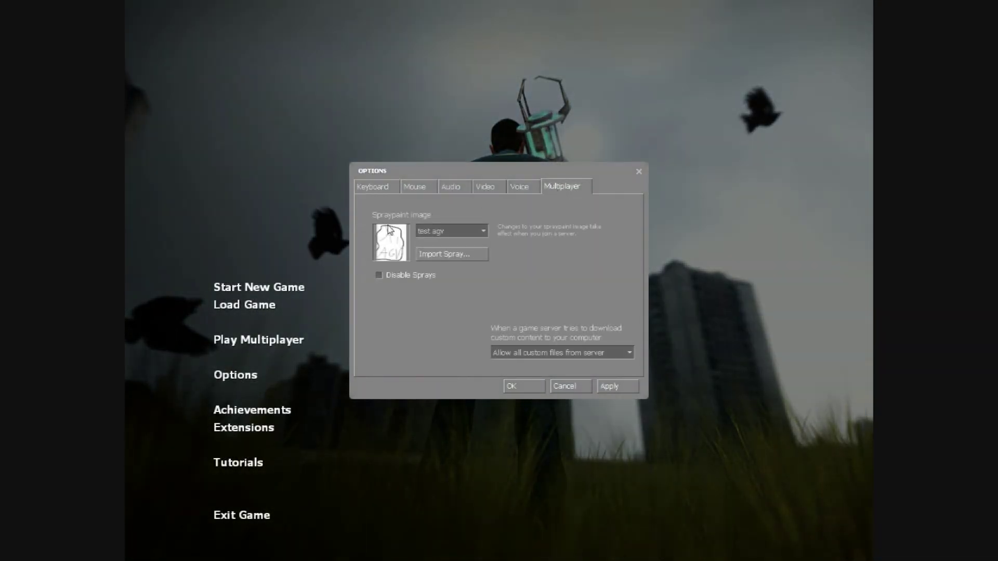
left_click(436, 255)
left_click(365, 272)
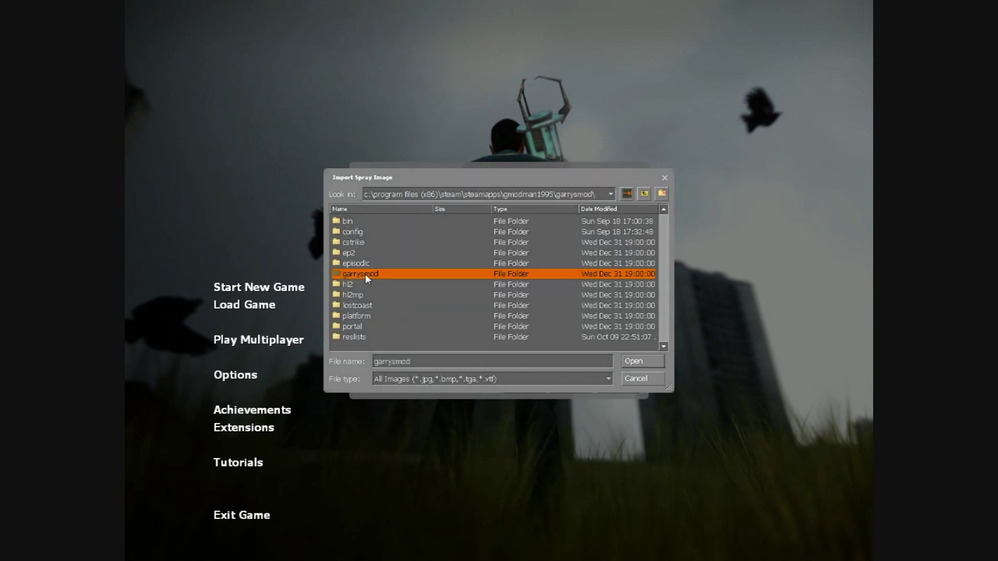
double_click(365, 274)
scroll(364, 312, "down", 4)
left_click(354, 347)
double_click(354, 347)
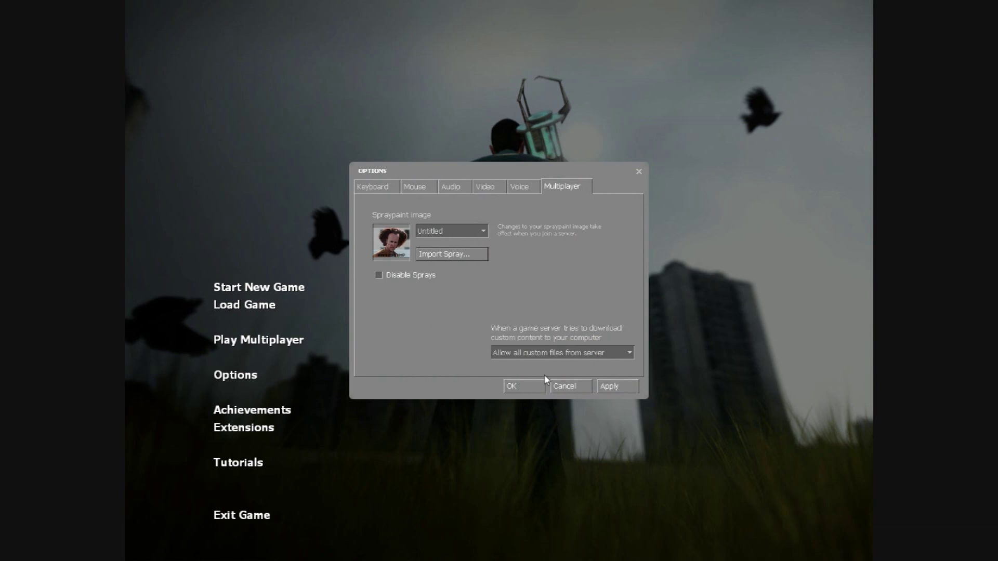
left_click(524, 385)
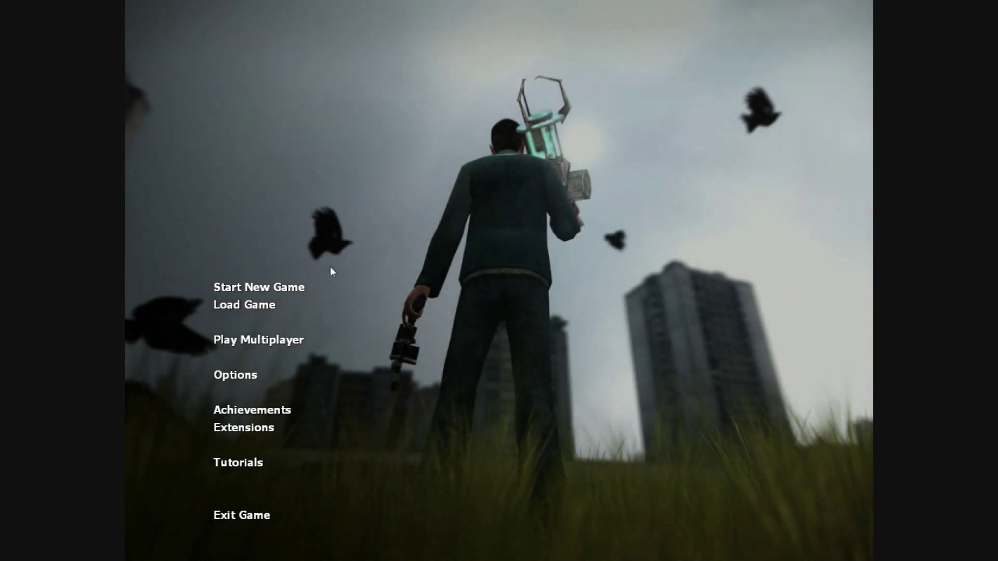